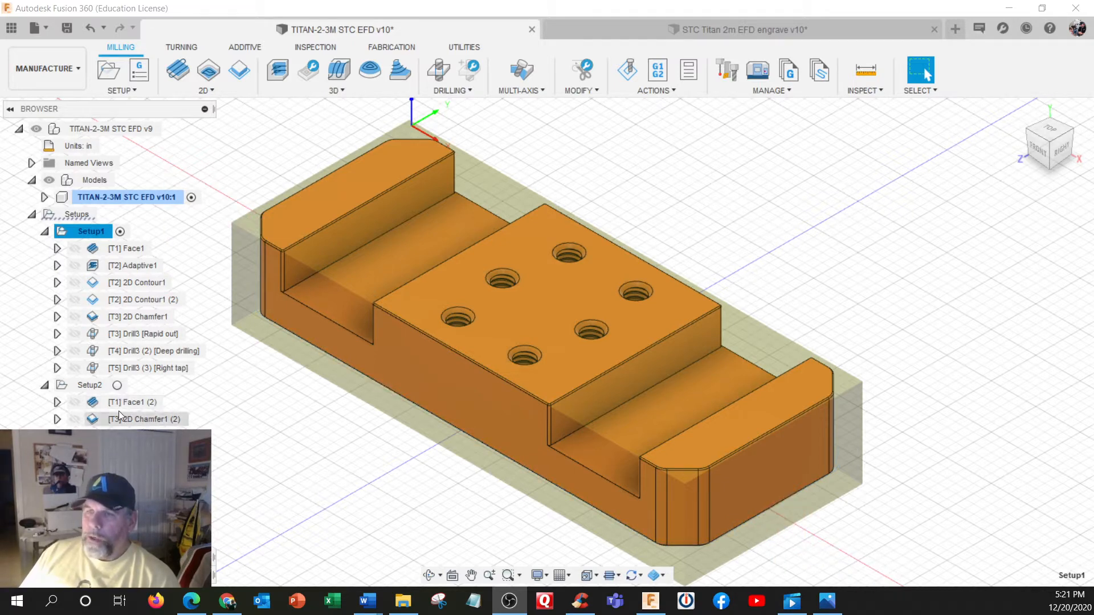
Step: Activate Setup2, open it for editing and review the WCS origin choices, keeping Model box point
{"action": "left_click", "coordinate": [114, 386]}
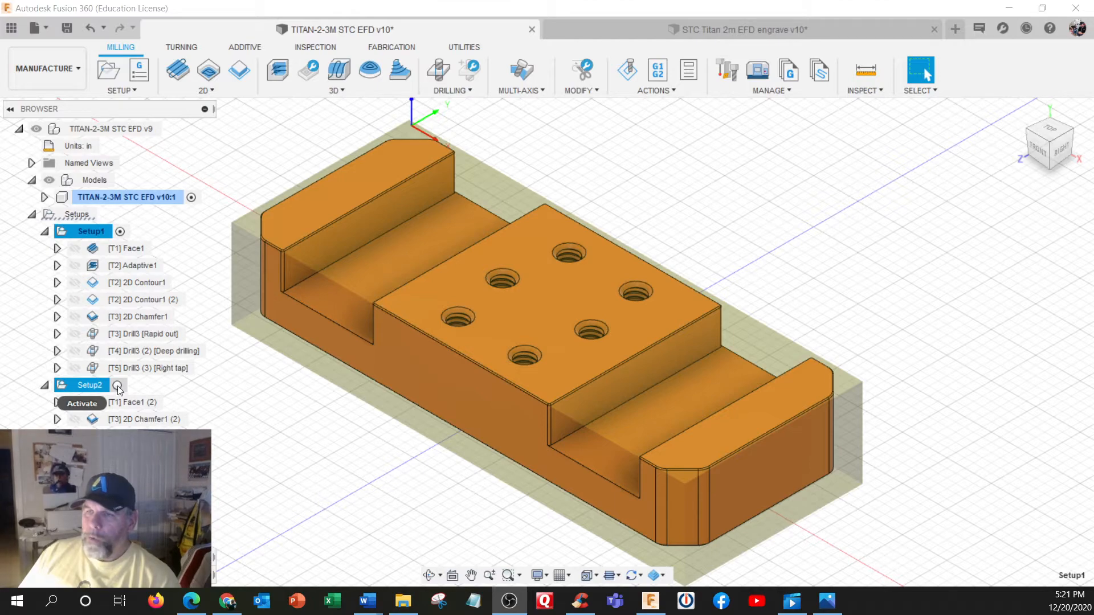
{"action": "left_click", "coordinate": [119, 385]}
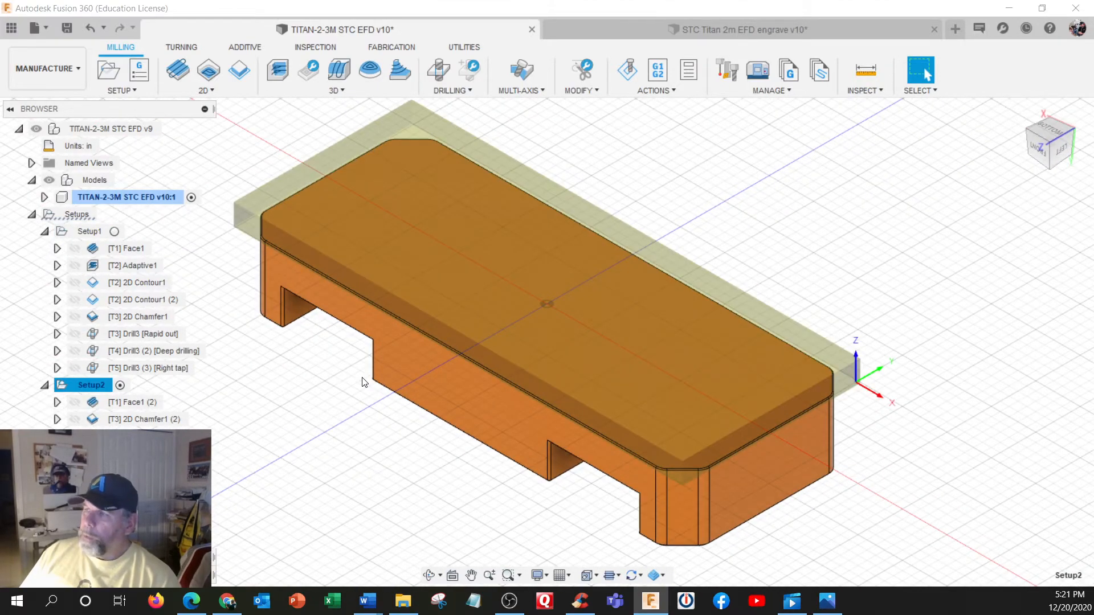
{"action": "right_click", "coordinate": [102, 386]}
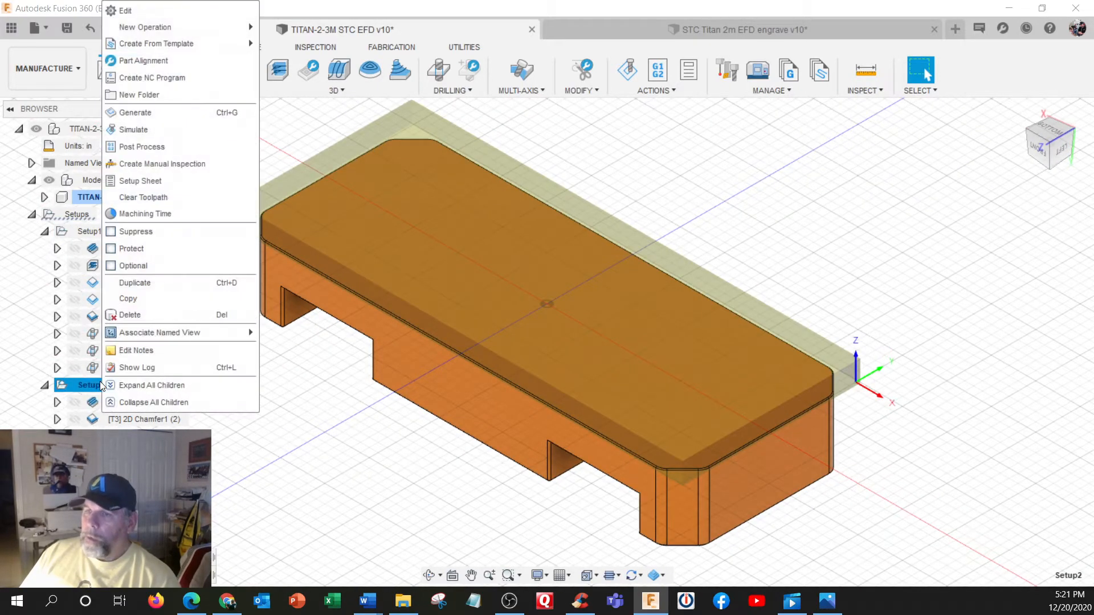
{"action": "left_click", "coordinate": [125, 11]}
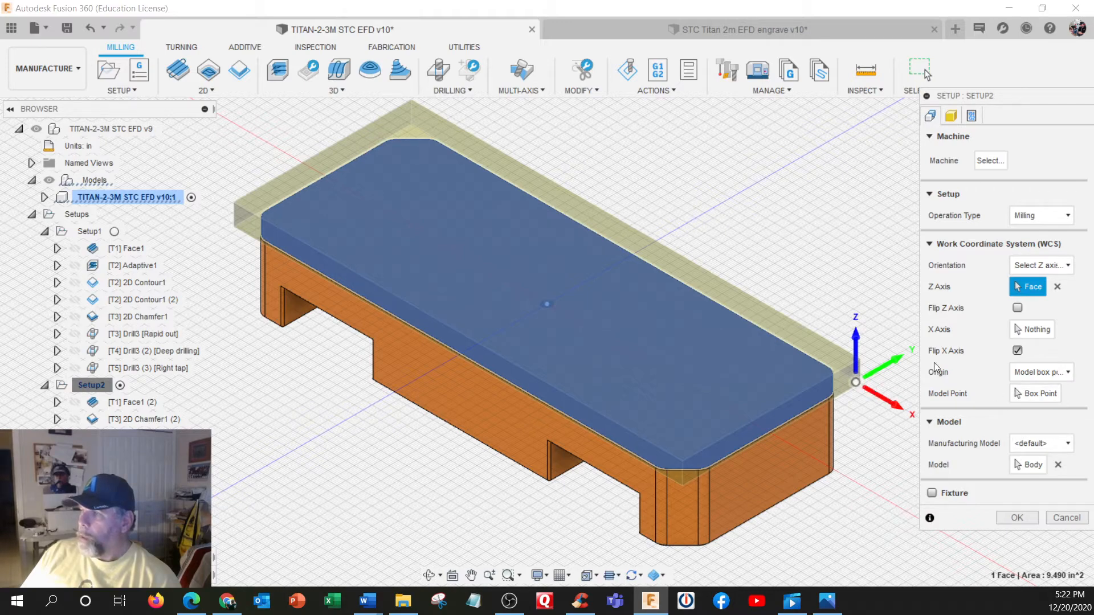
{"action": "left_click", "coordinate": [1038, 375]}
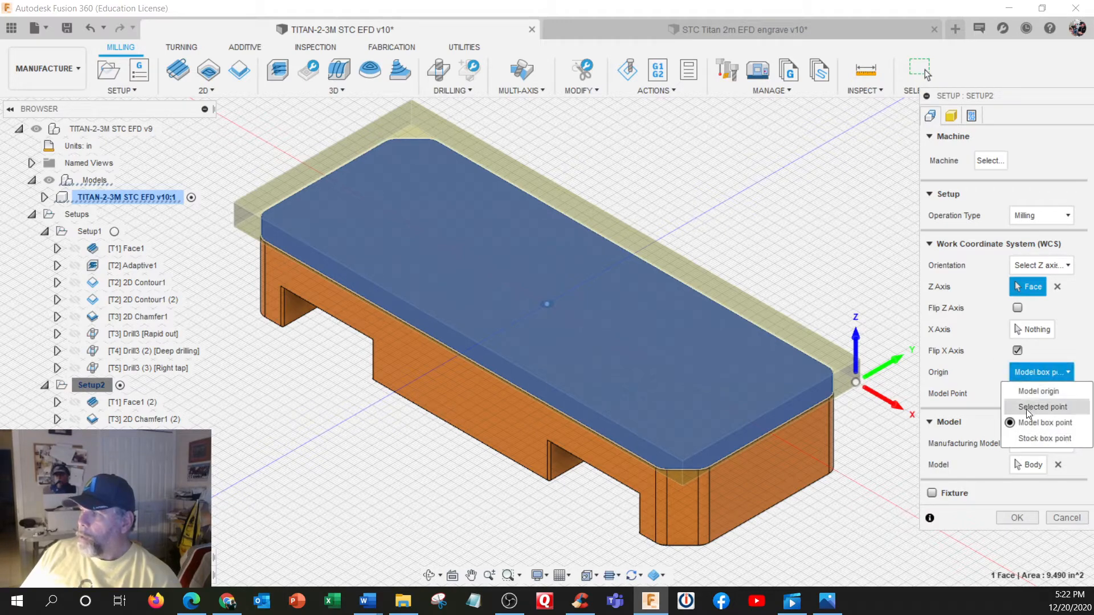
{"action": "left_click", "coordinate": [1043, 422]}
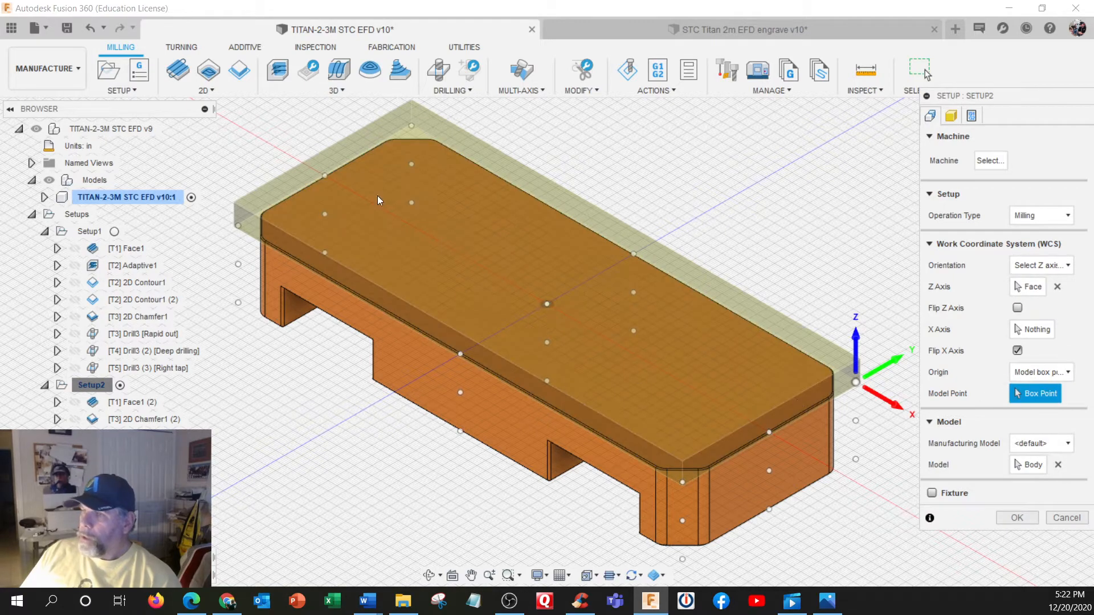
Step: Examine the origin corner on the part from several sides, check Setup2's stock offsets, and cancel the edit
{"action": "middle_click_drag", "start_coordinate": [804, 354], "coordinate": [849, 364], "text": "shift"}
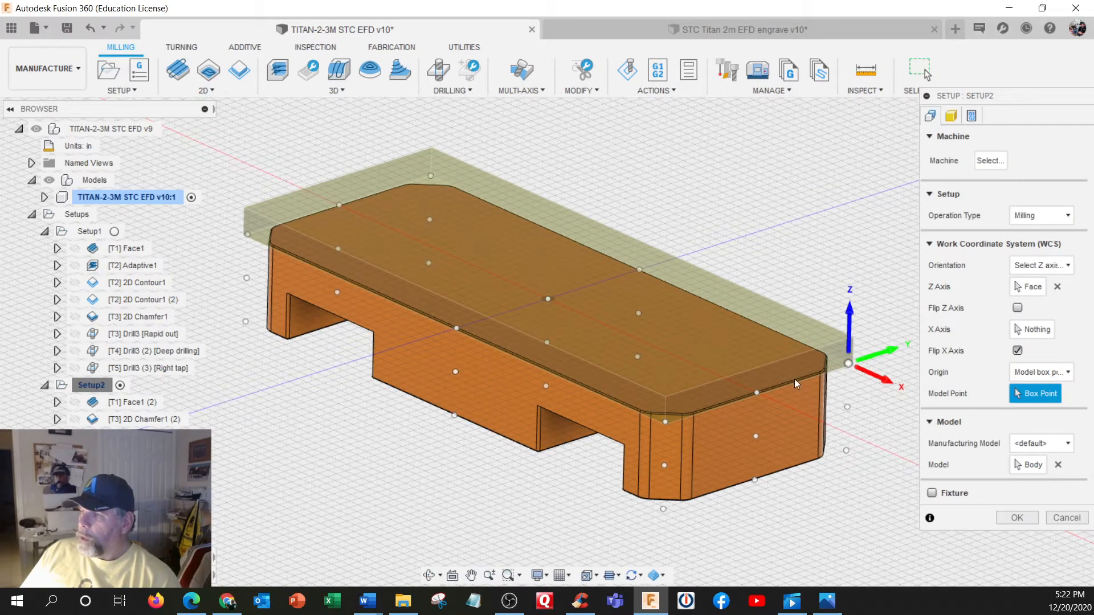
{"action": "middle_click_drag", "start_coordinate": [815, 362], "coordinate": [669, 340], "text": "shift"}
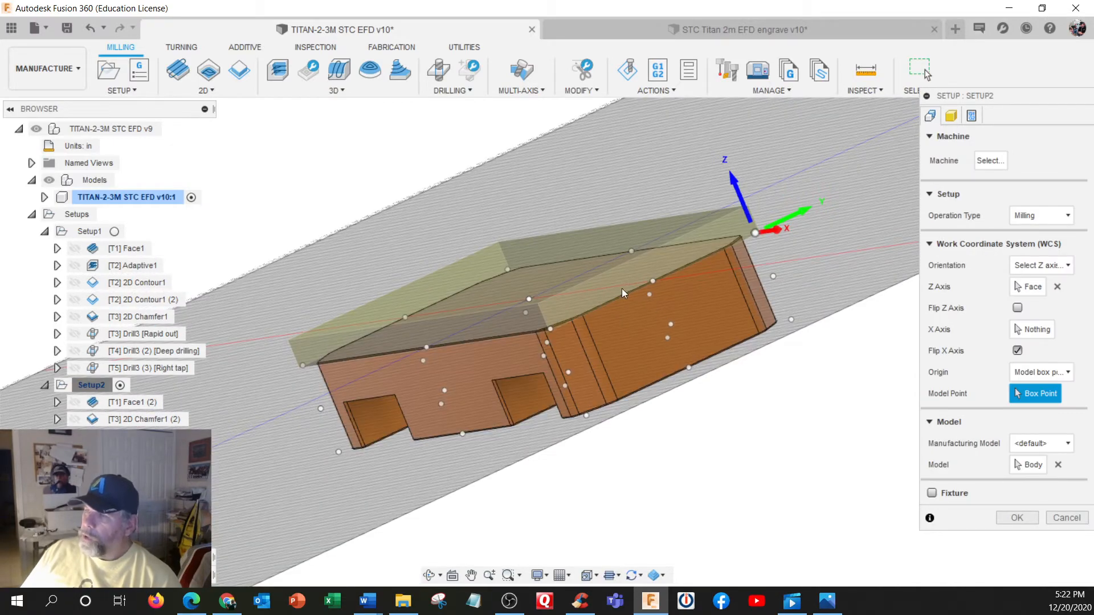
{"action": "mouse_move", "coordinate": [622, 292]}
{"action": "middle_mouse_down", "text": "shift"}
{"action": "mouse_move", "coordinate": [615, 282]}
{"action": "mouse_move", "coordinate": [631, 273]}
{"action": "middle_mouse_up", "text": "shift"}
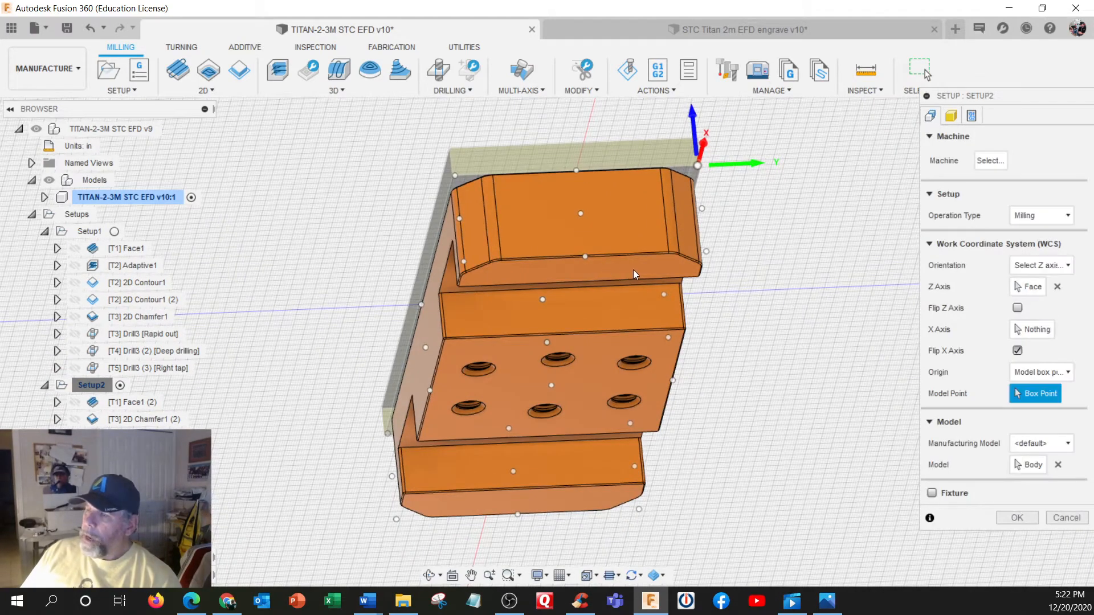
{"action": "middle_click_drag", "start_coordinate": [627, 266], "coordinate": [692, 334], "text": "shift"}
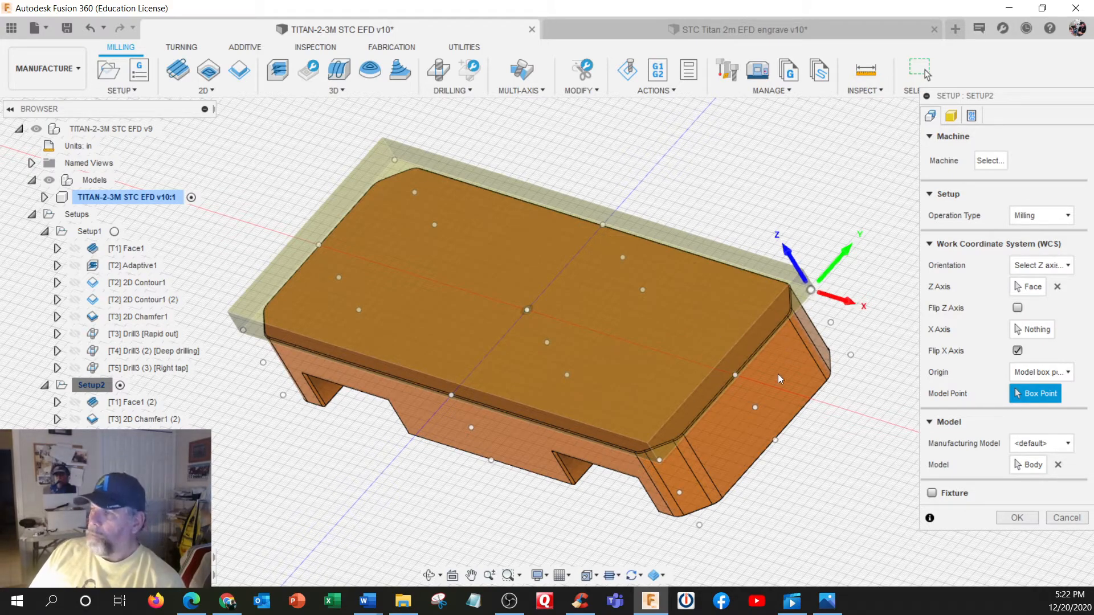
{"action": "left_click", "coordinate": [950, 116]}
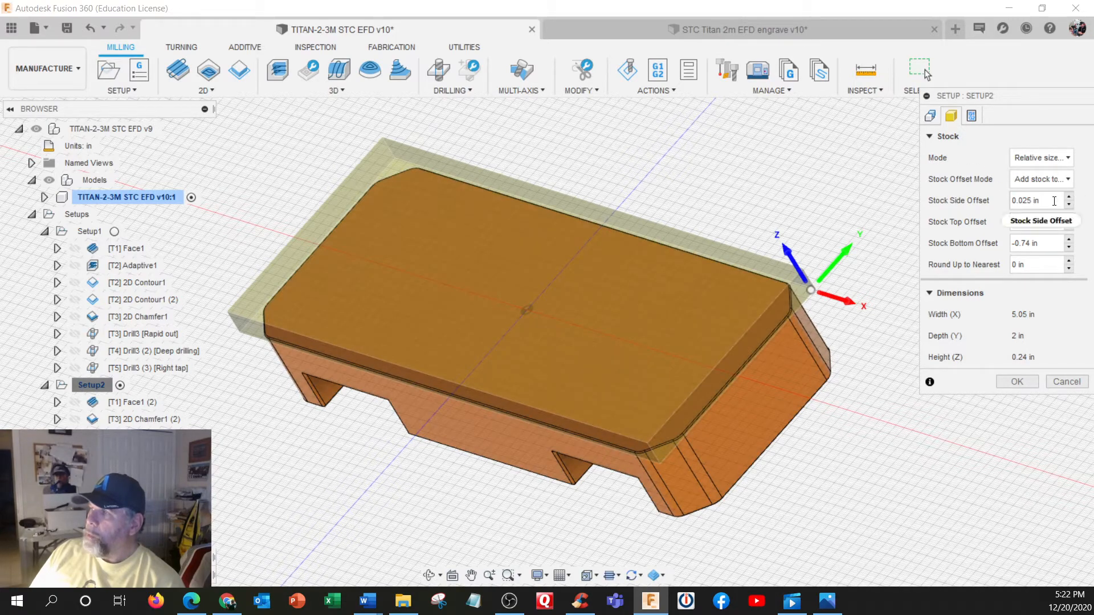
{"action": "left_click", "coordinate": [1067, 382]}
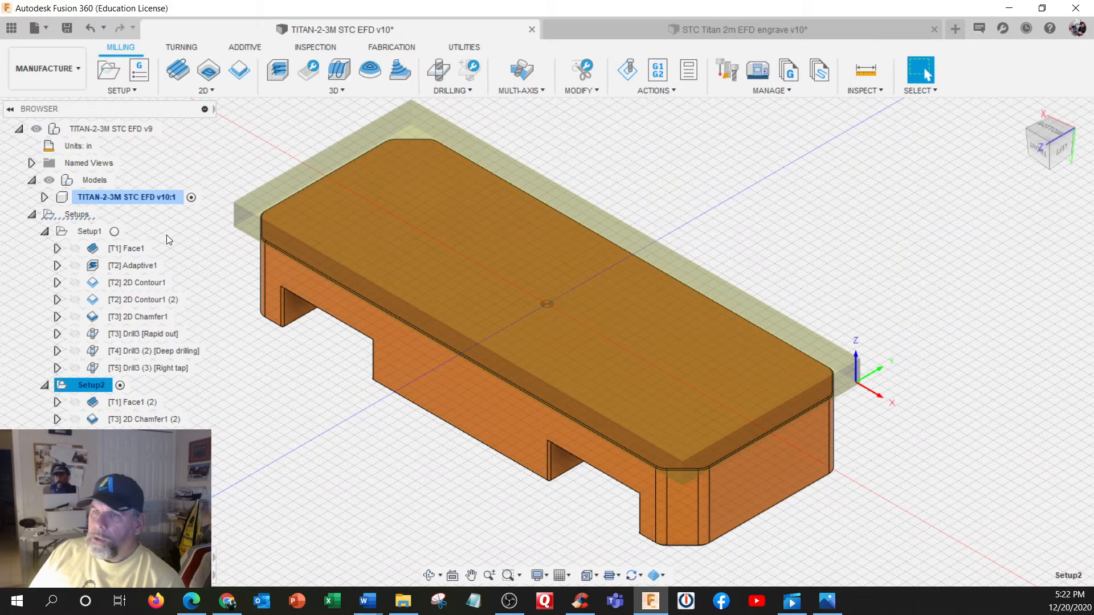
Step: Activate Setup1, examine its stock mode and the offsets on all sides in the setup settings, and cancel the edit
{"action": "left_click", "coordinate": [118, 232]}
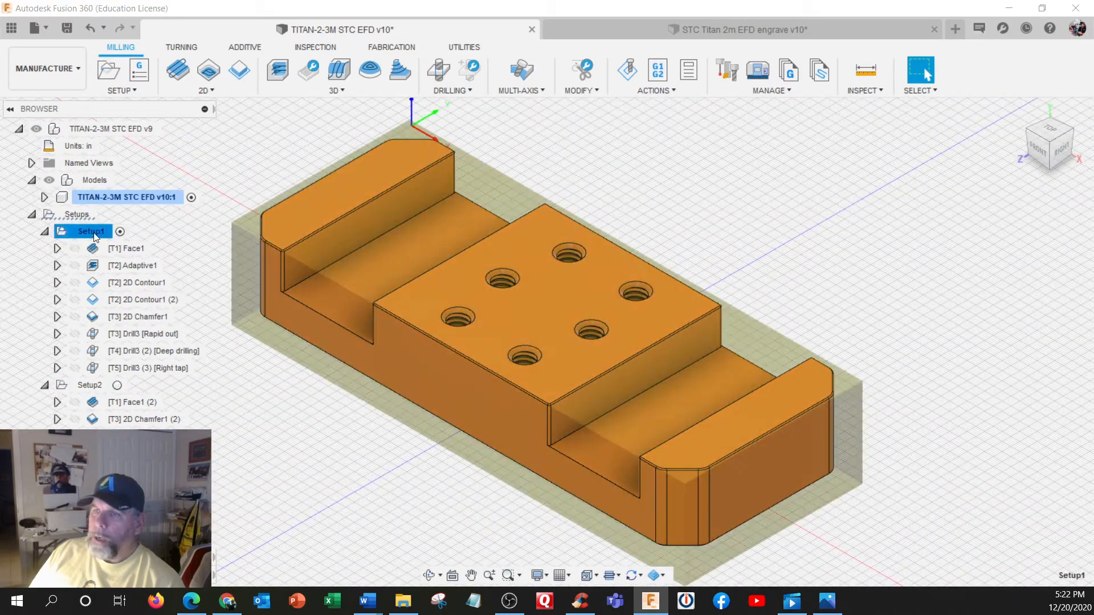
{"action": "right_click", "coordinate": [95, 234]}
{"action": "left_click", "coordinate": [121, 10]}
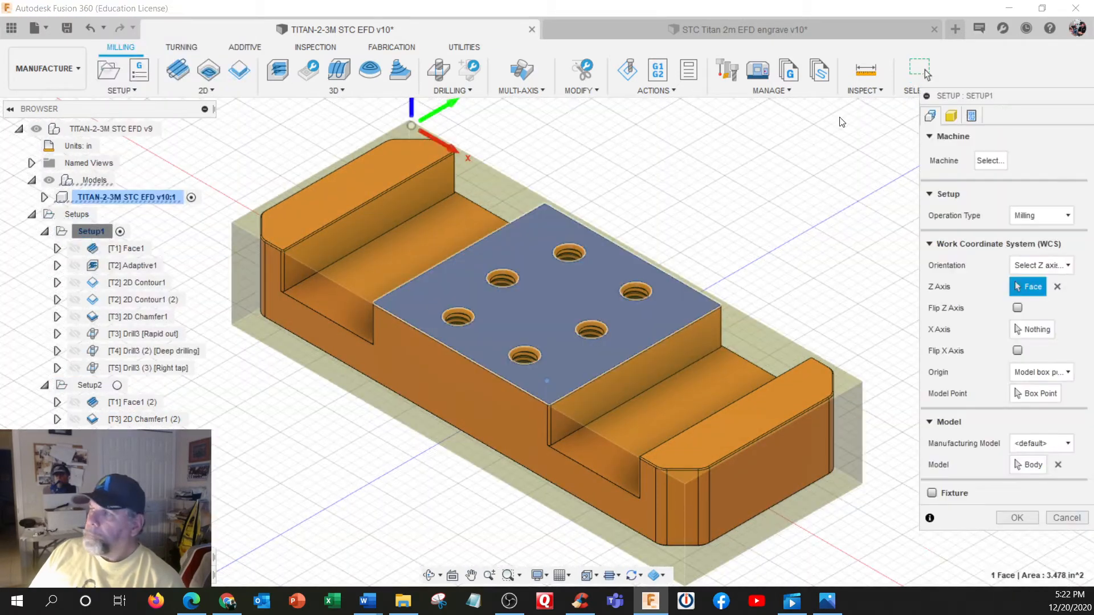
{"action": "left_click", "coordinate": [950, 116]}
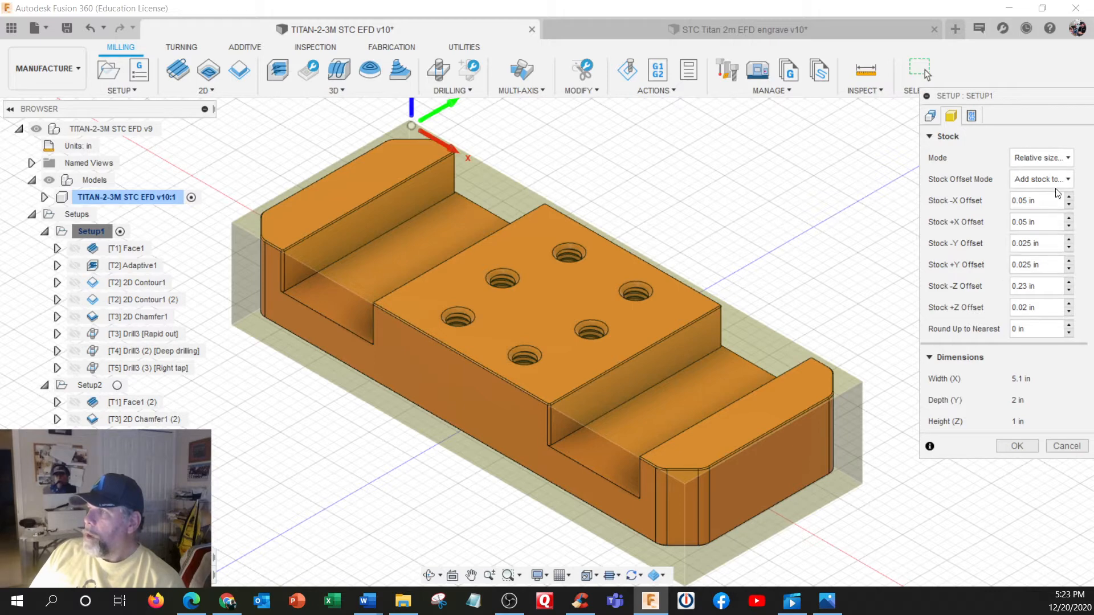
{"action": "left_click", "coordinate": [1060, 158]}
{"action": "left_click", "coordinate": [1060, 158]}
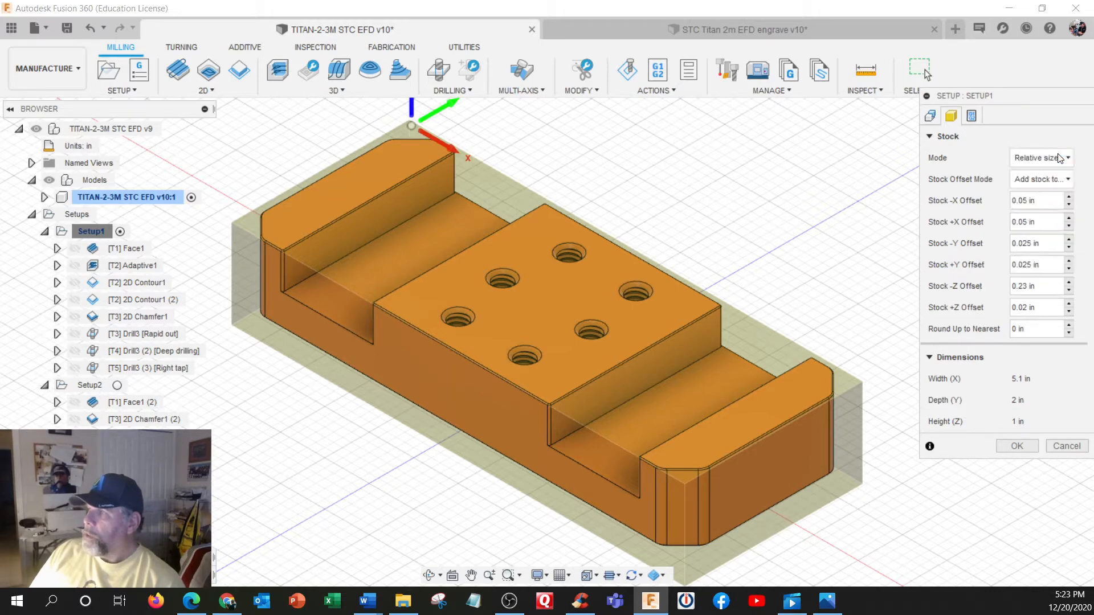
{"action": "left_click", "coordinate": [1053, 180]}
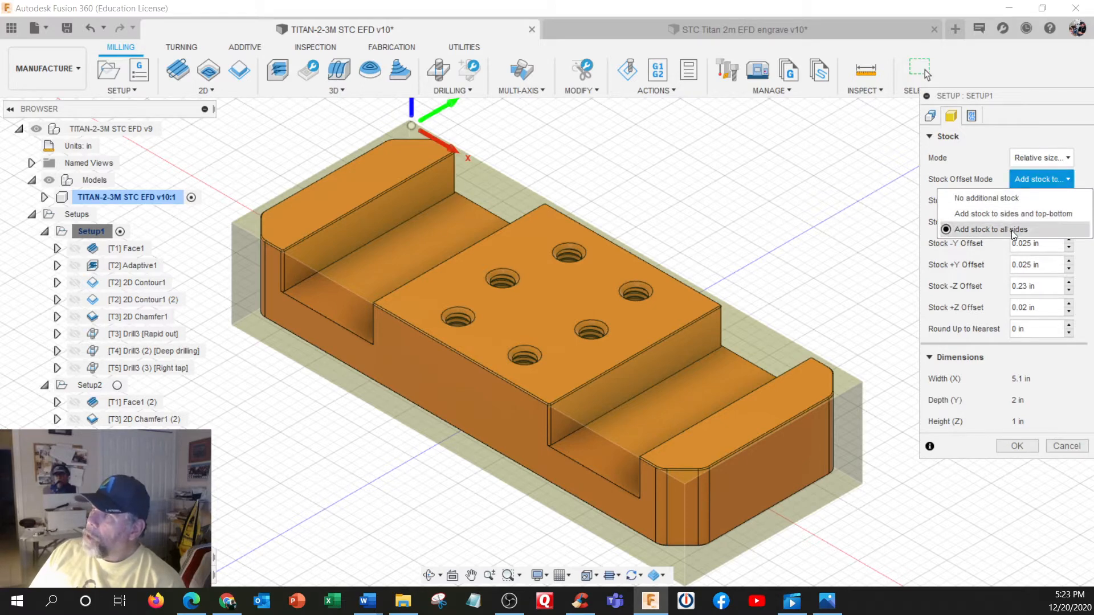
{"action": "left_click", "coordinate": [1003, 229]}
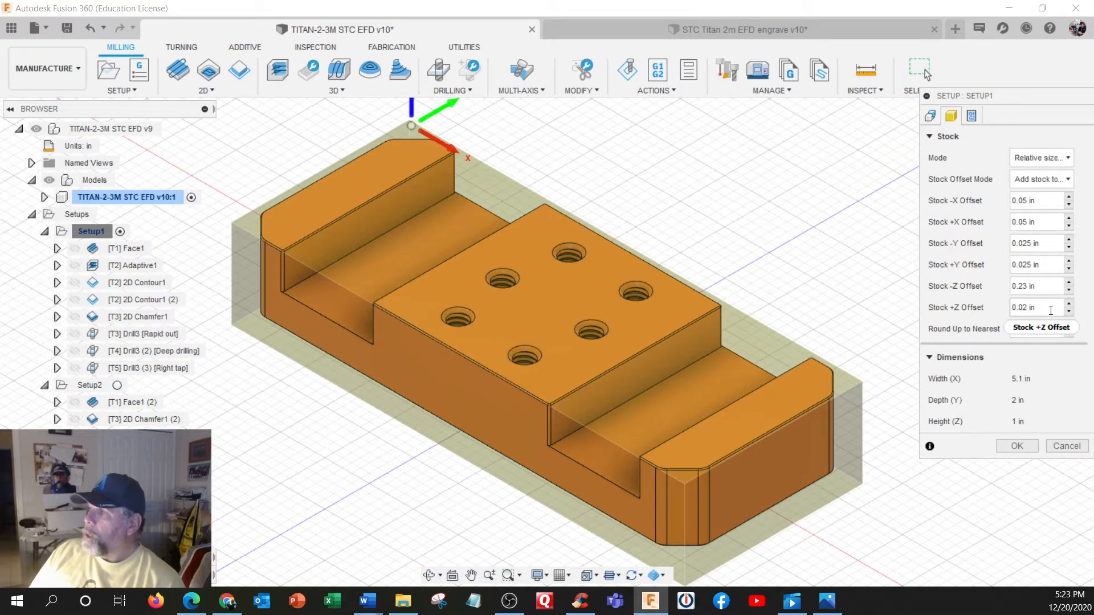
{"action": "left_click", "coordinate": [1065, 446]}
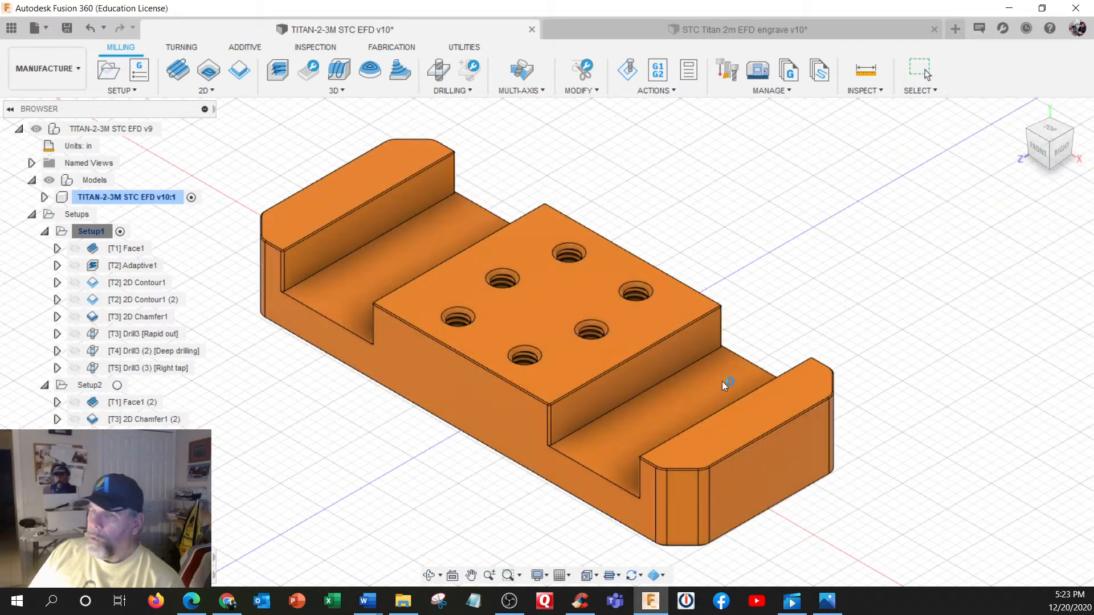
Step: Activate Setup2, edit it, and set its stock offset mode to Add stock to all sides
{"action": "left_click", "coordinate": [121, 388]}
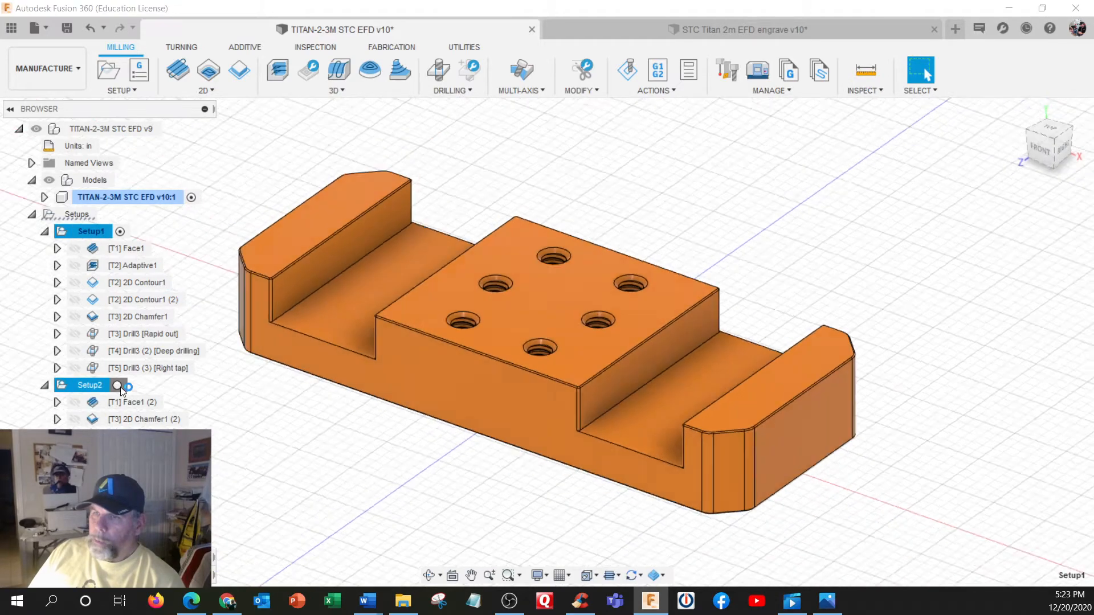
{"action": "left_click", "coordinate": [120, 387]}
{"action": "right_click", "coordinate": [108, 390]}
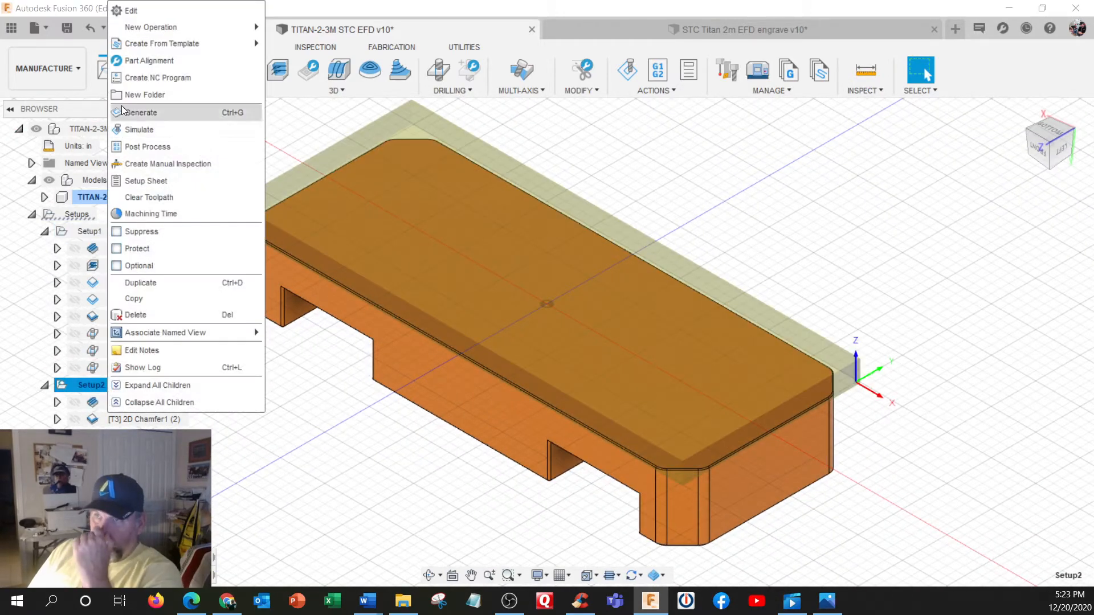
{"action": "left_click", "coordinate": [130, 10]}
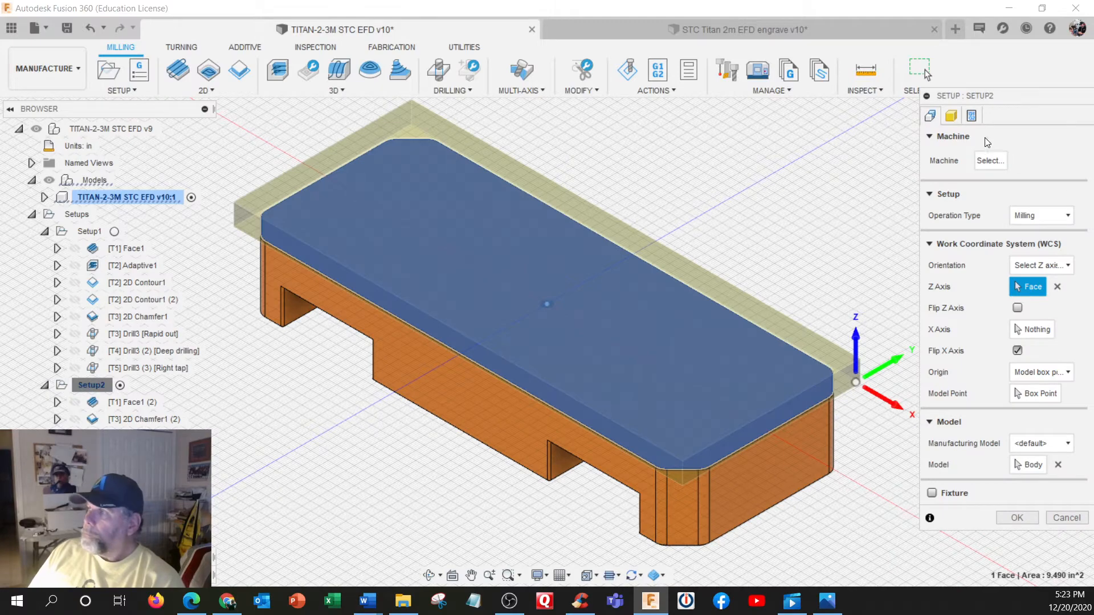
{"action": "left_click", "coordinate": [950, 116]}
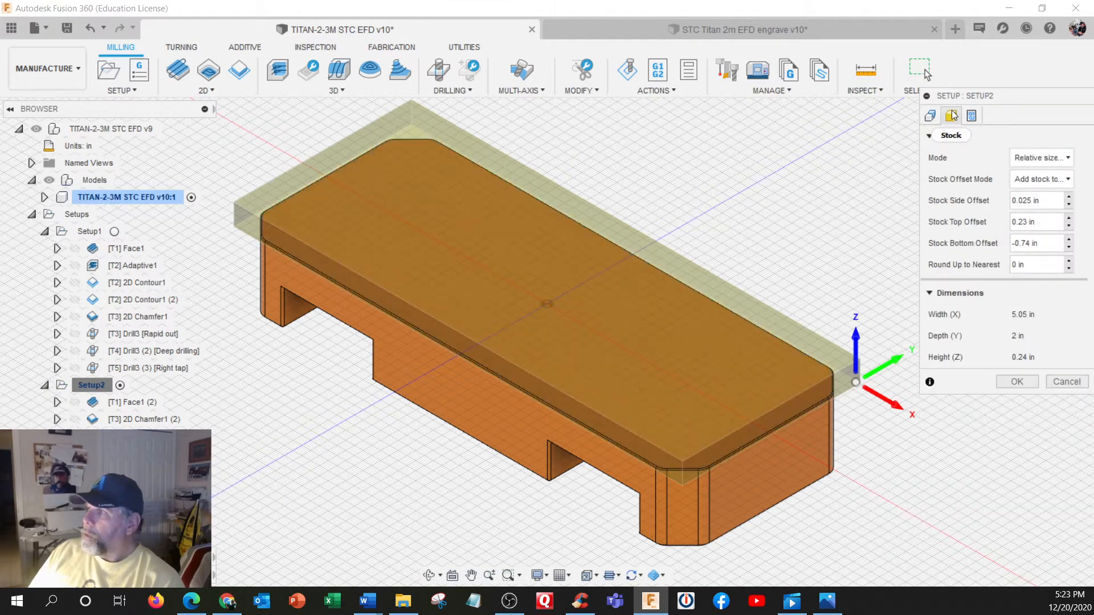
{"action": "left_click", "coordinate": [1058, 178]}
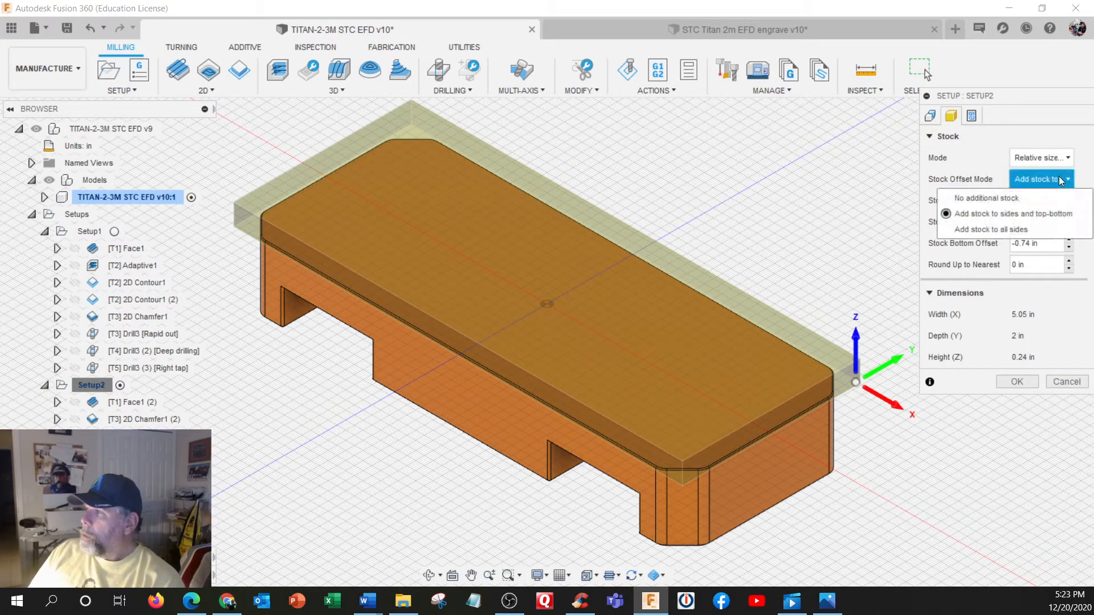
{"action": "left_click", "coordinate": [982, 228]}
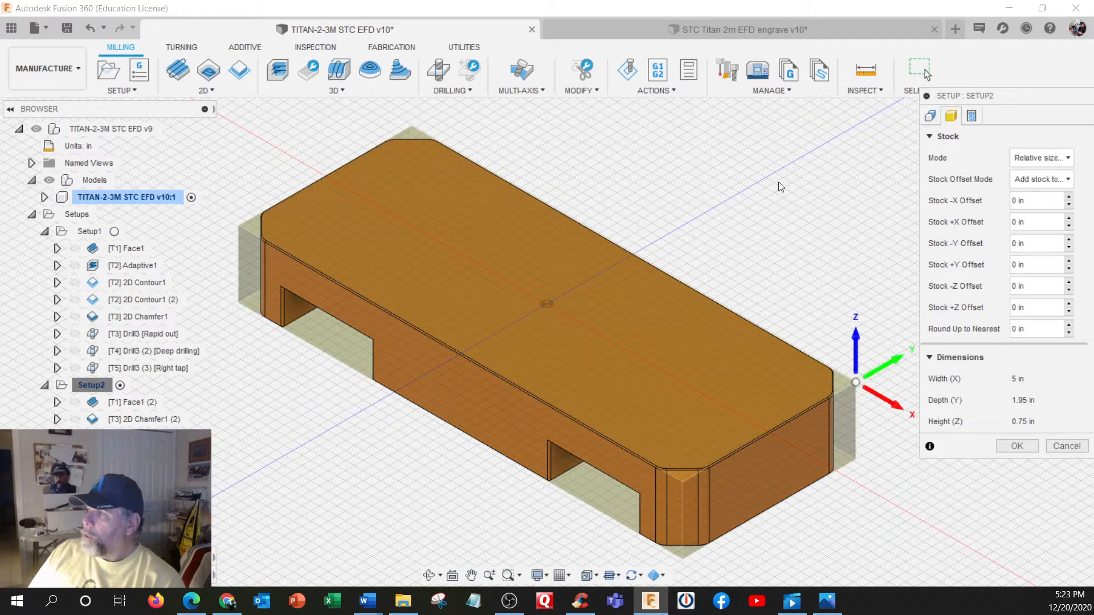
Step: Set Setup2's stock -X and +X offsets to 0.05 in each
{"action": "double_click", "coordinate": [1020, 203]}
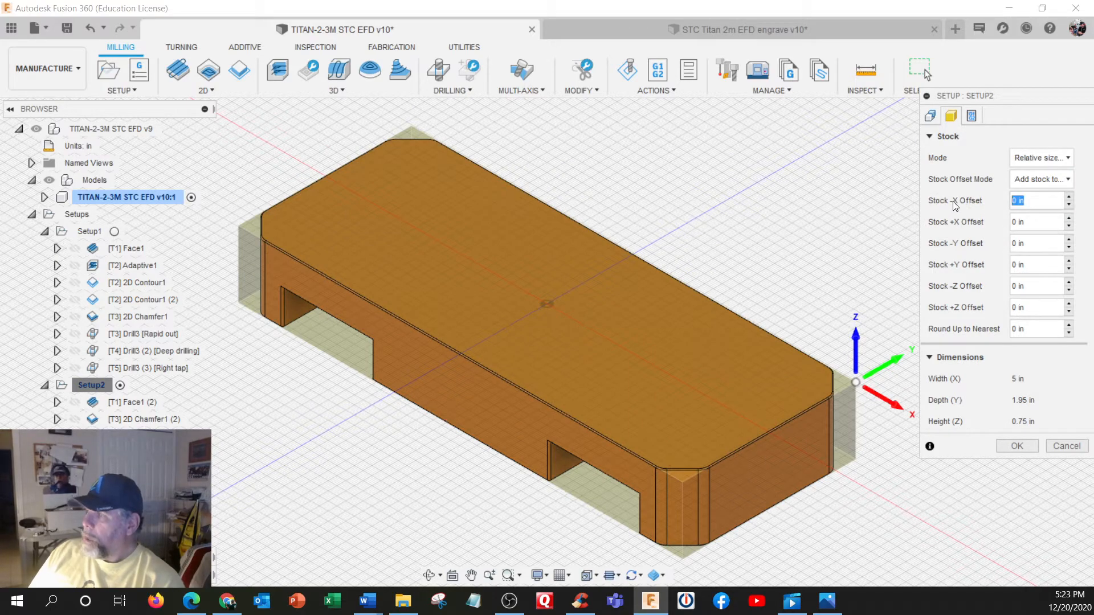
{"action": "type", "text": ".05"}
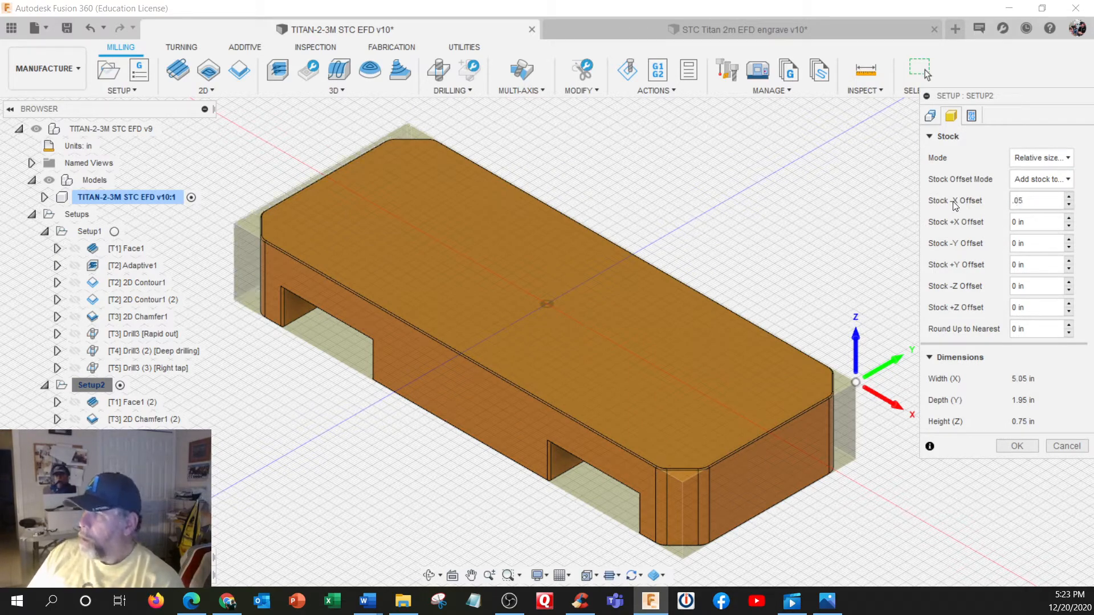
{"action": "left_click", "coordinate": [1036, 227]}
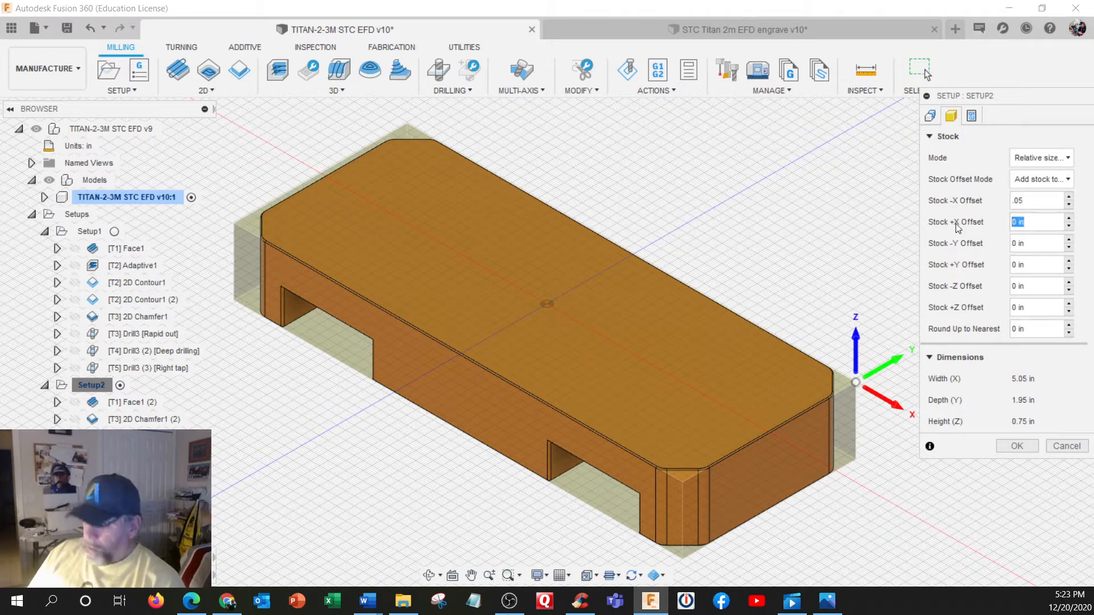
{"action": "type", "text": ".05"}
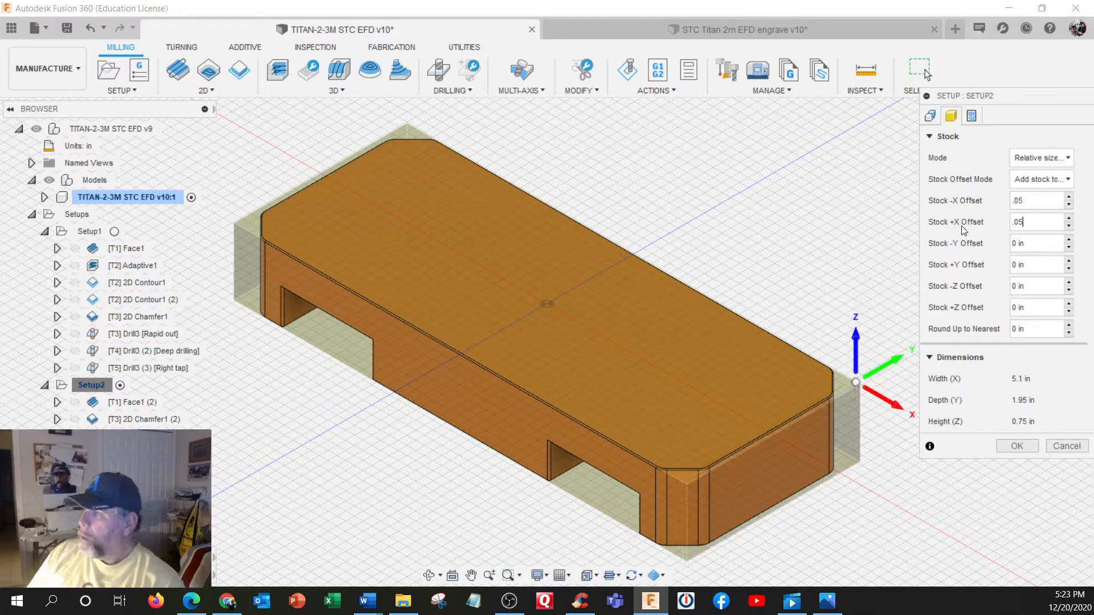
Step: Set Setup2's stock -Y and +Y offsets to 0.05 in each
{"action": "key", "text": "Tab"}
{"action": "type", "text": ".05"}
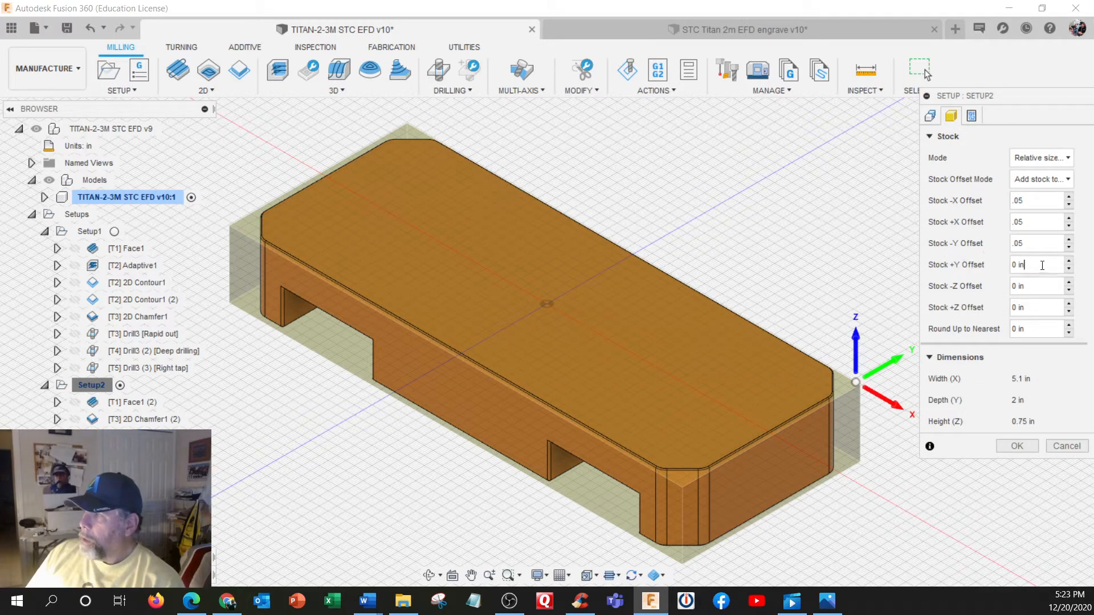
{"action": "left_click_drag", "start_coordinate": [1042, 265], "coordinate": [946, 259]}
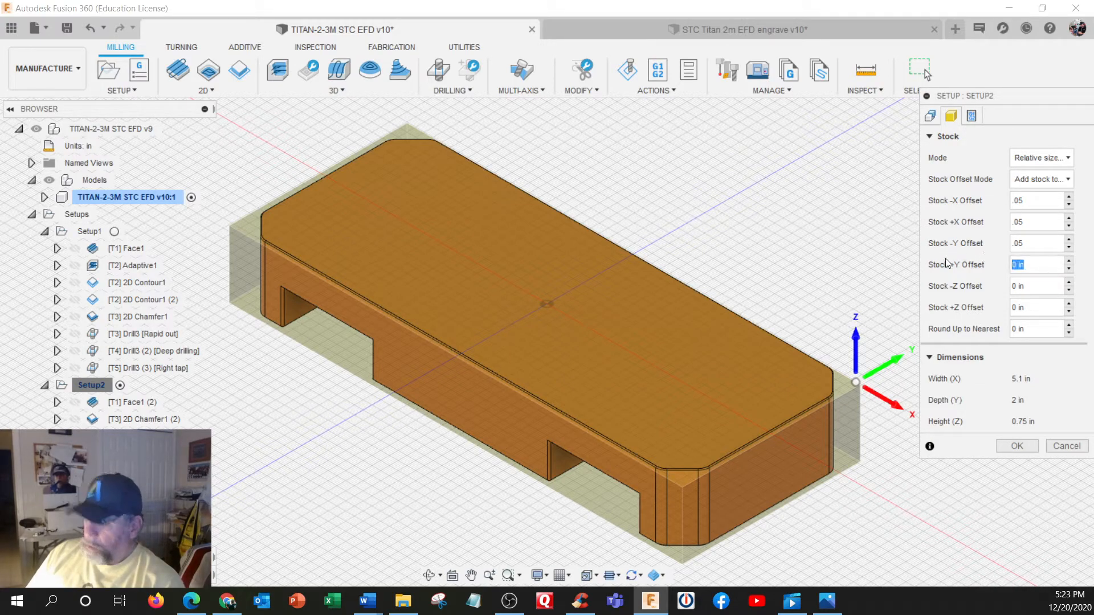
{"action": "type", "text": ".05"}
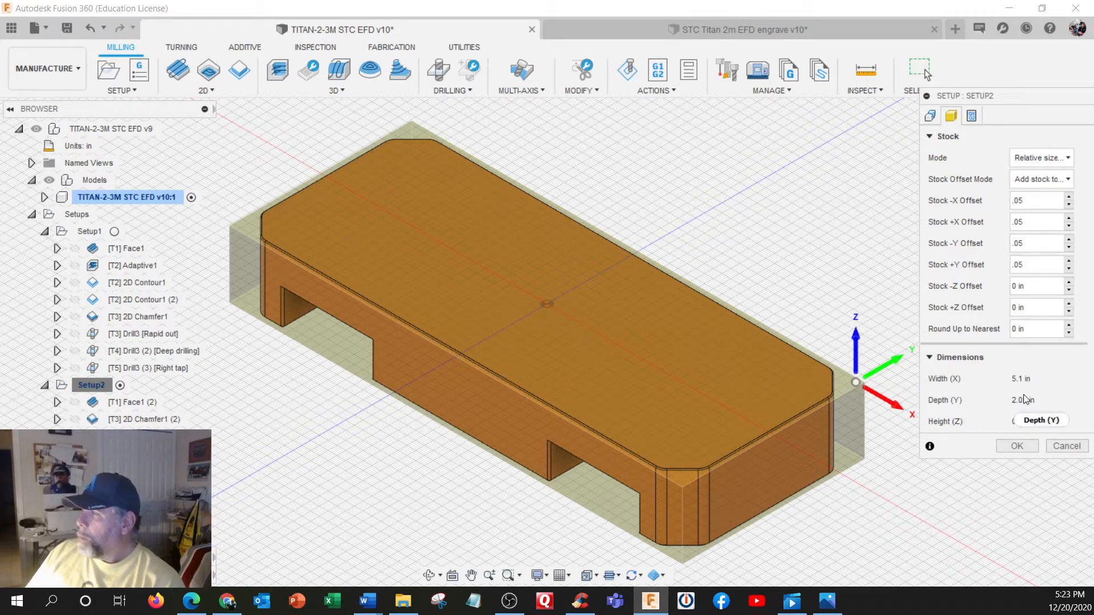
Step: Correct Setup2's stock -Y and +Y offsets to 0.025 in each
{"action": "left_click", "coordinate": [1036, 244]}
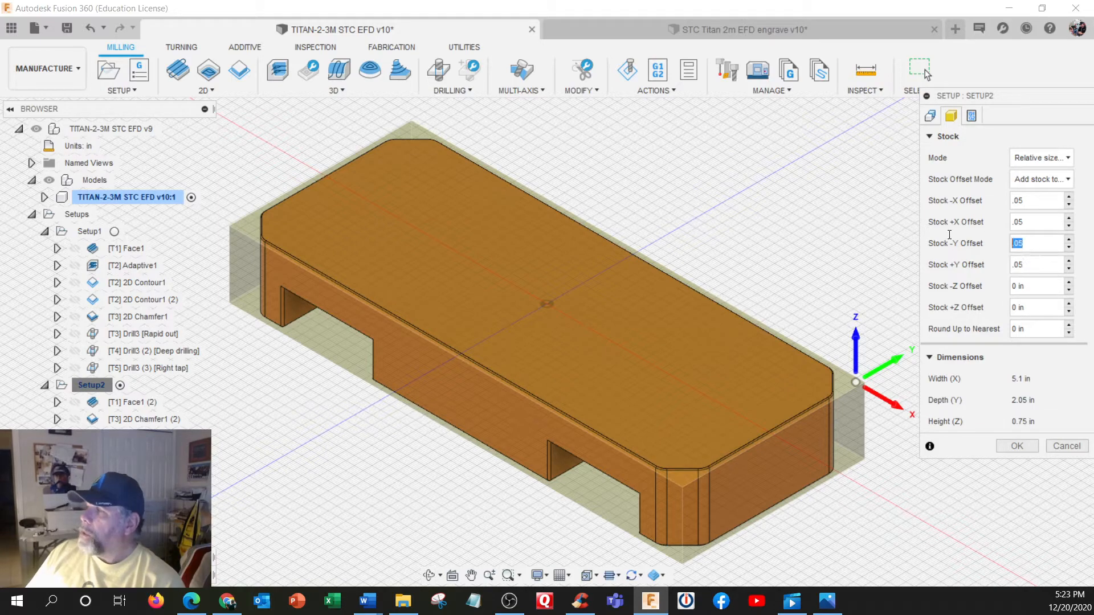
{"action": "type", "text": ".025"}
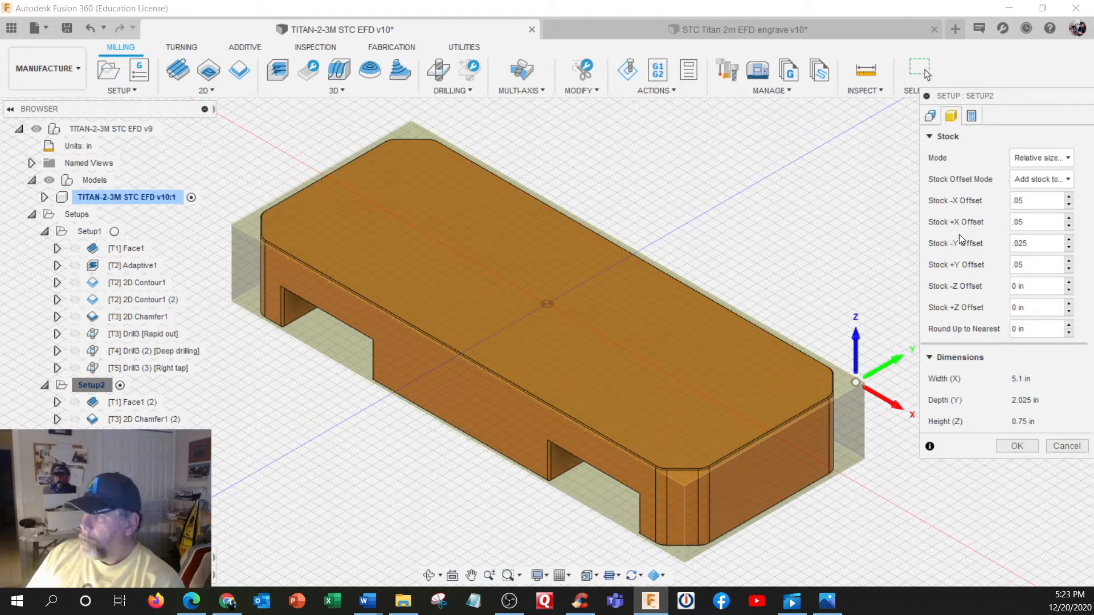
{"action": "left_click", "coordinate": [1029, 263]}
{"action": "type", "text": ".025"}
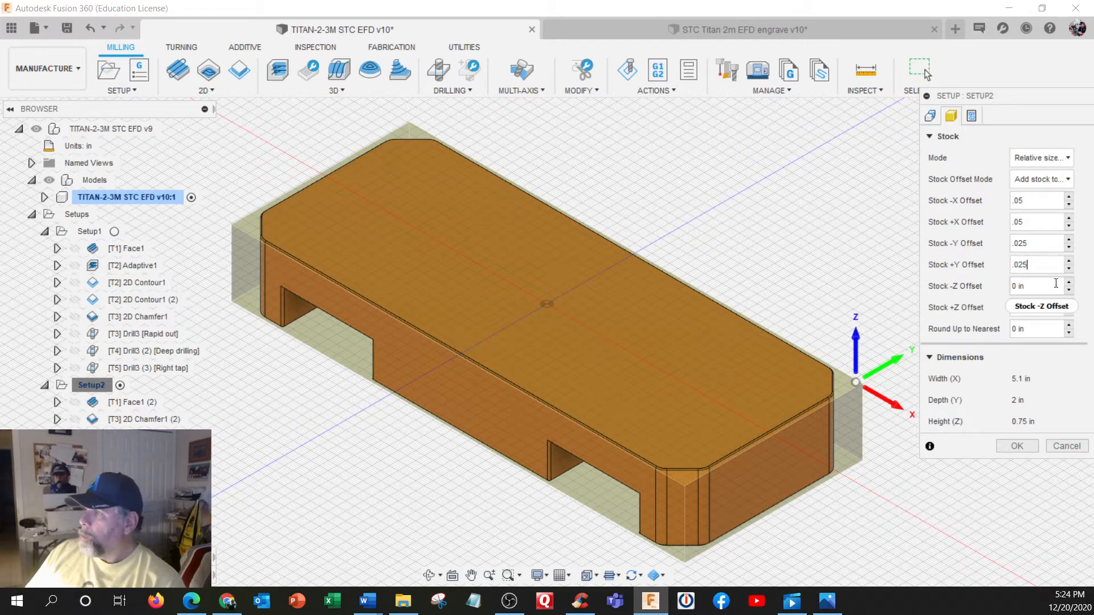
Step: Set Setup2's stock +Z offset to 0.23 in and -Z offset to -0.75 in, and accept the setup changes
{"action": "key", "text": "Tab"}
{"action": "key", "text": "Tab"}
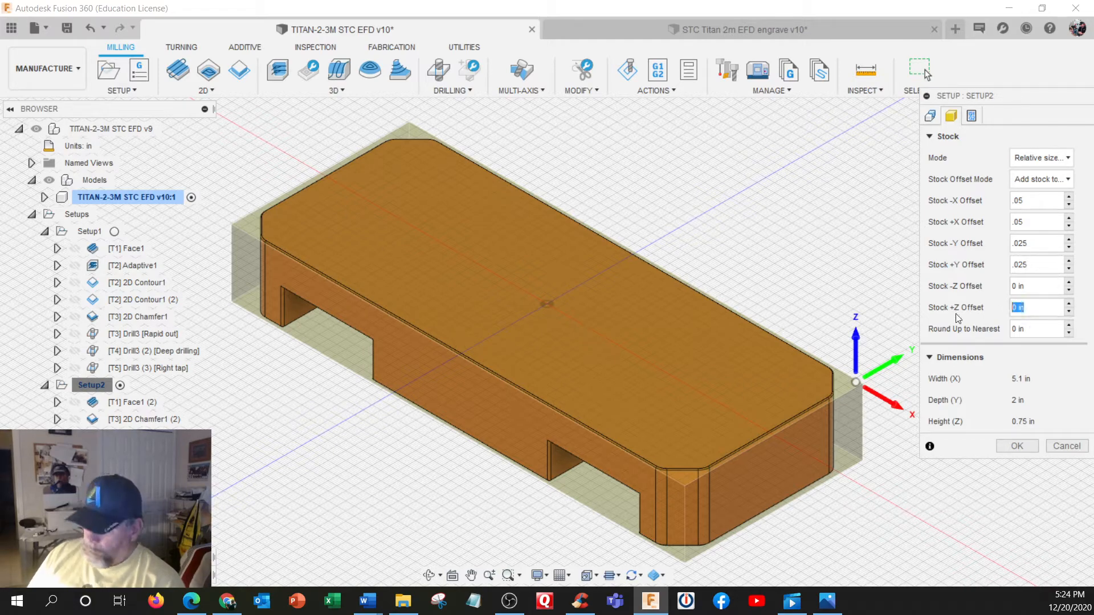
{"action": "key", "text": "BackSpace"}
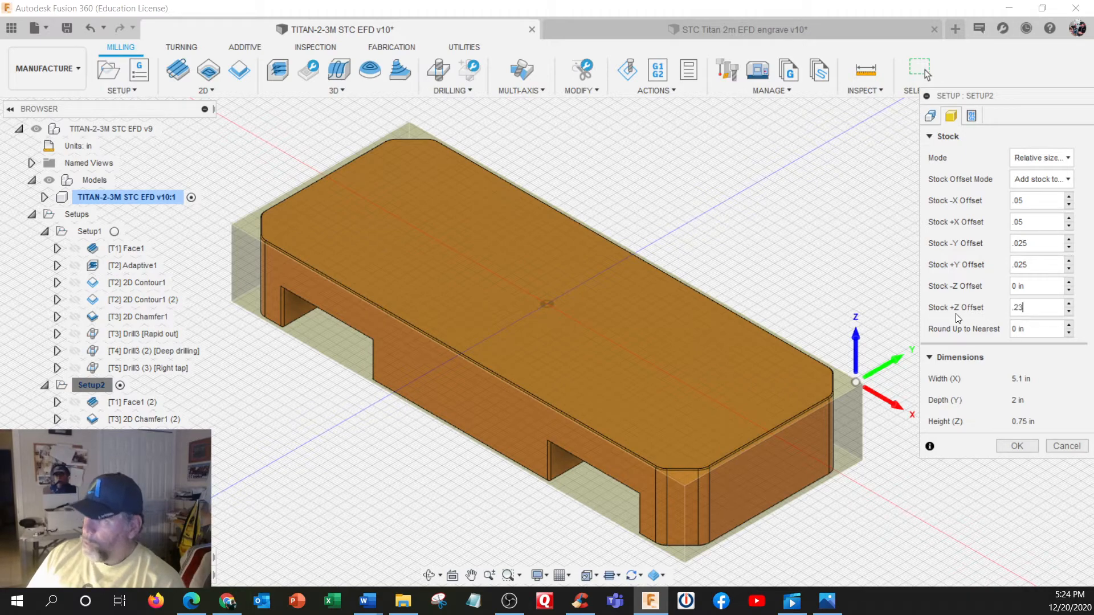
{"action": "type", "text": ".23"}
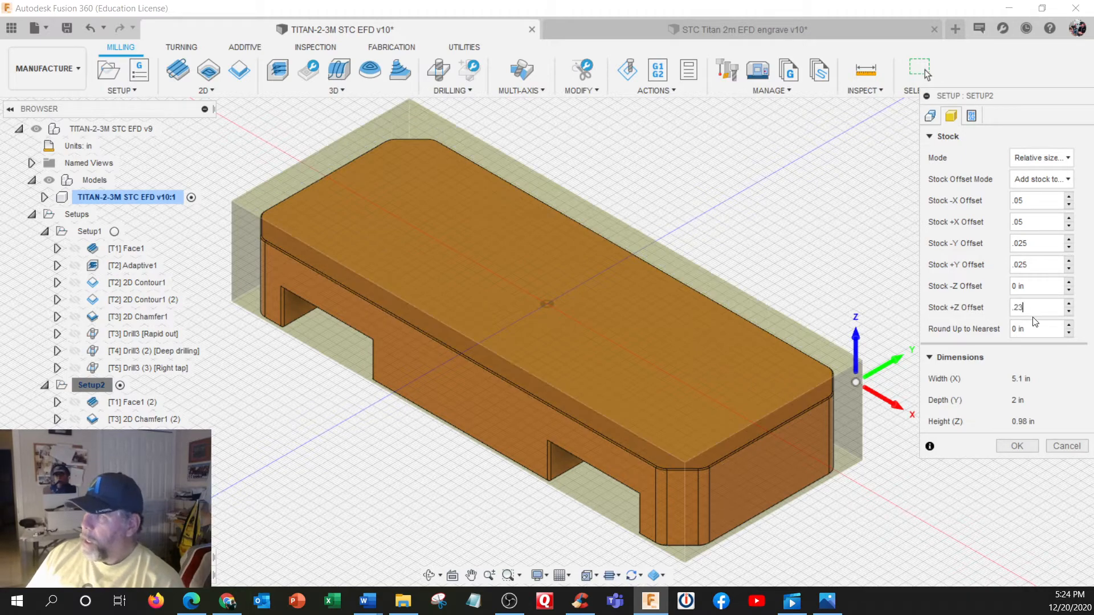
{"action": "left_click", "coordinate": [1040, 286]}
{"action": "type", "text": "-"}
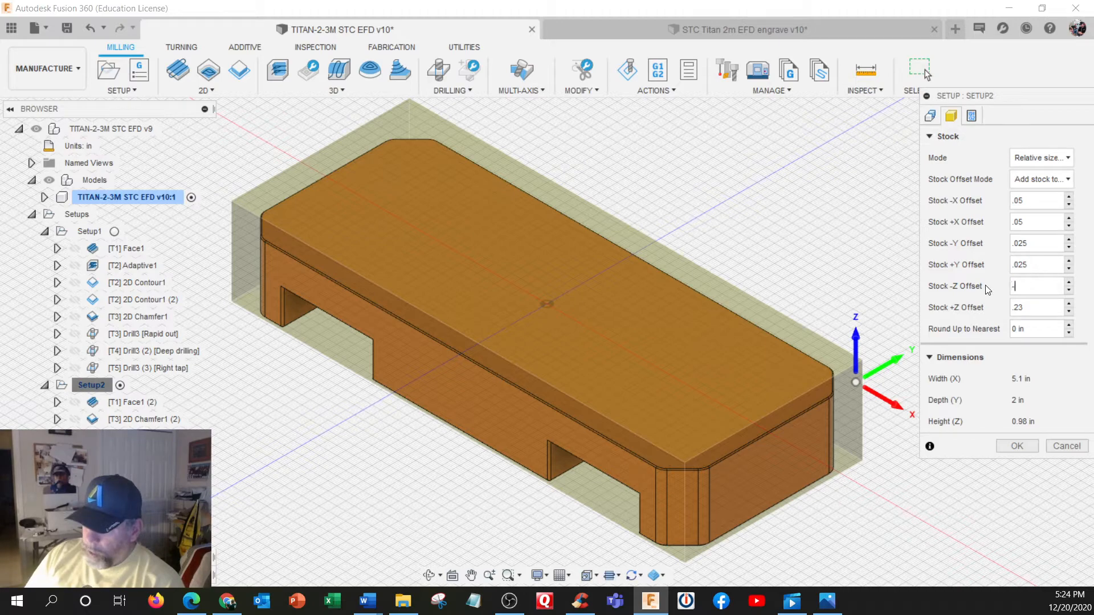
{"action": "type", "text": ".75"}
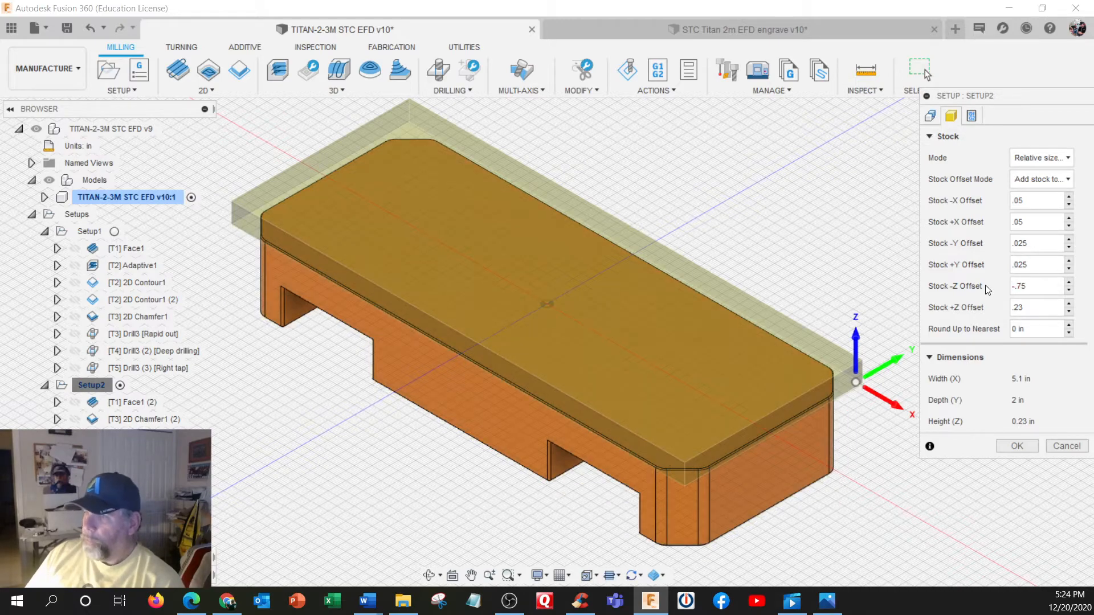
{"action": "left_click", "coordinate": [980, 115]}
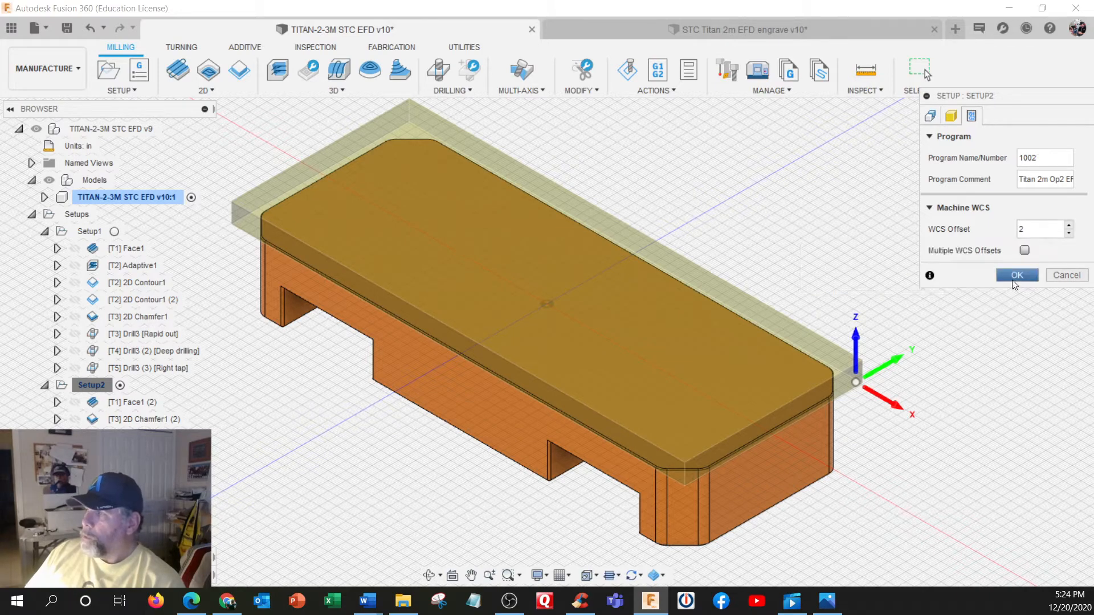
{"action": "left_click", "coordinate": [1012, 275]}
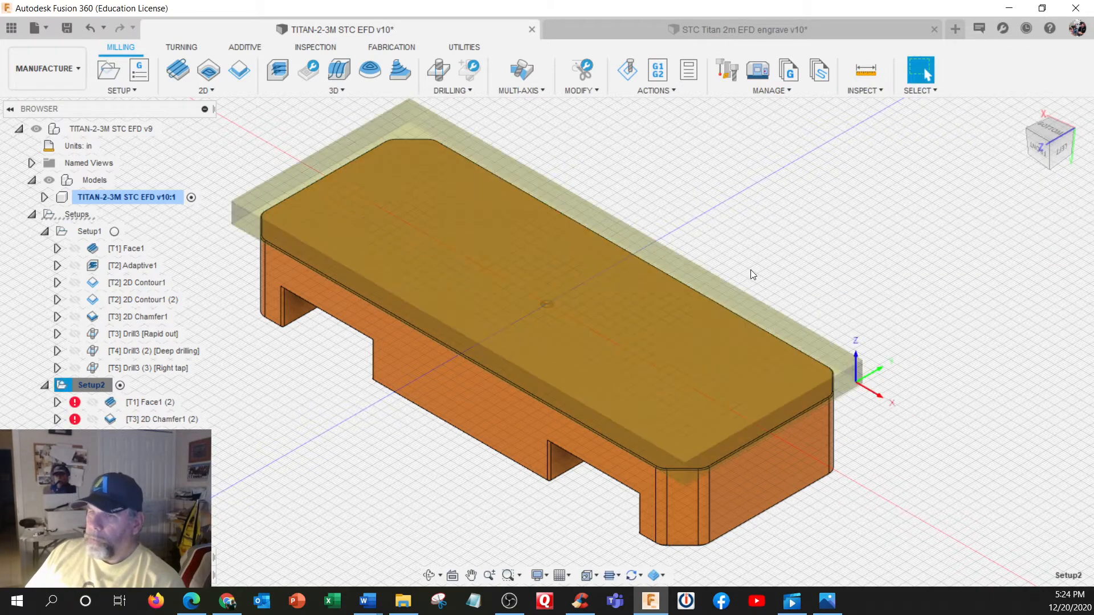
Step: Edit Setup2's Face1 (2) operation, review its geometry, heights, passes and linking settings, and accept it to regenerate the outdated toolpath
{"action": "left_click", "coordinate": [73, 406]}
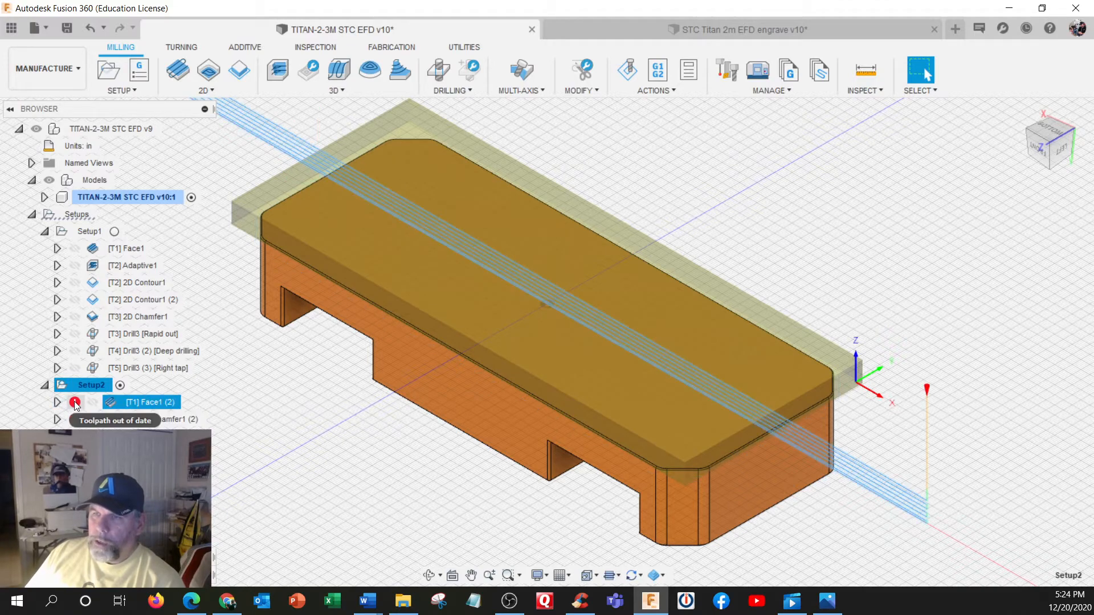
{"action": "right_click", "coordinate": [118, 403]}
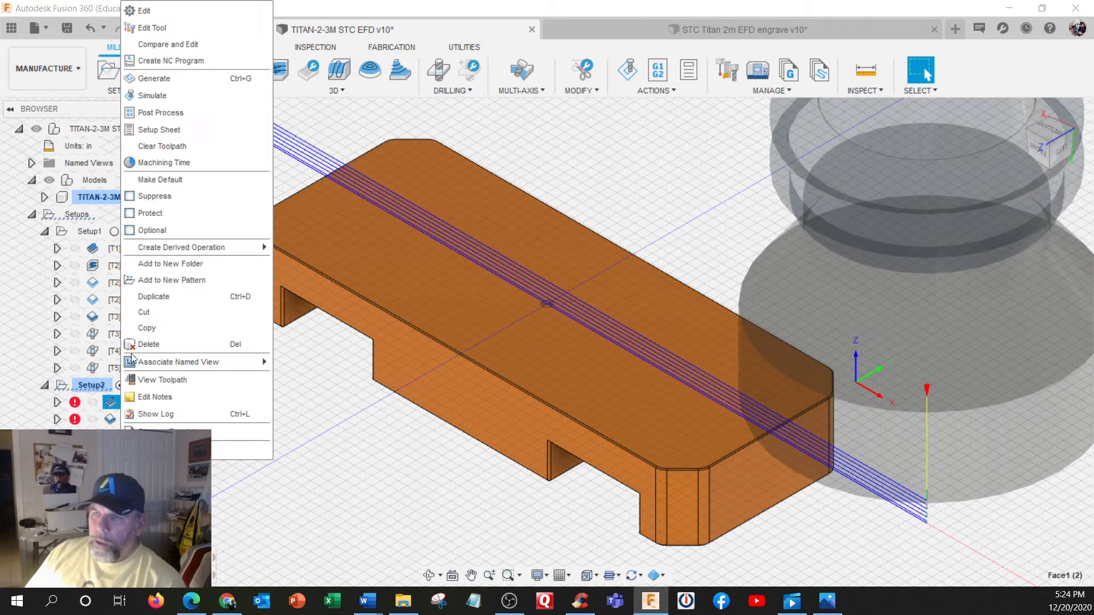
{"action": "left_click", "coordinate": [171, 12]}
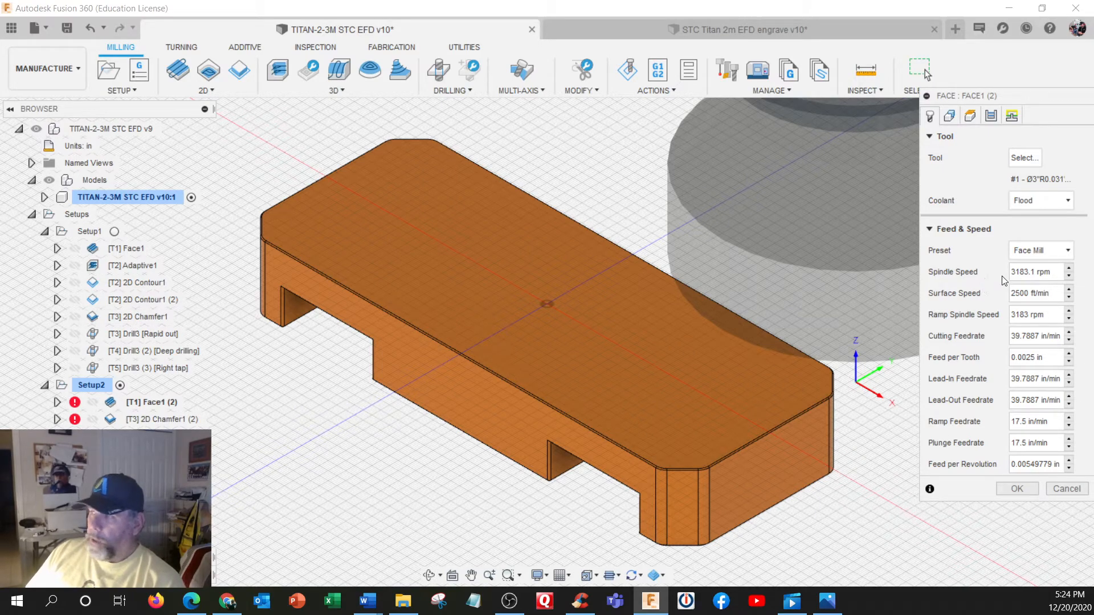
{"action": "left_click", "coordinate": [949, 116]}
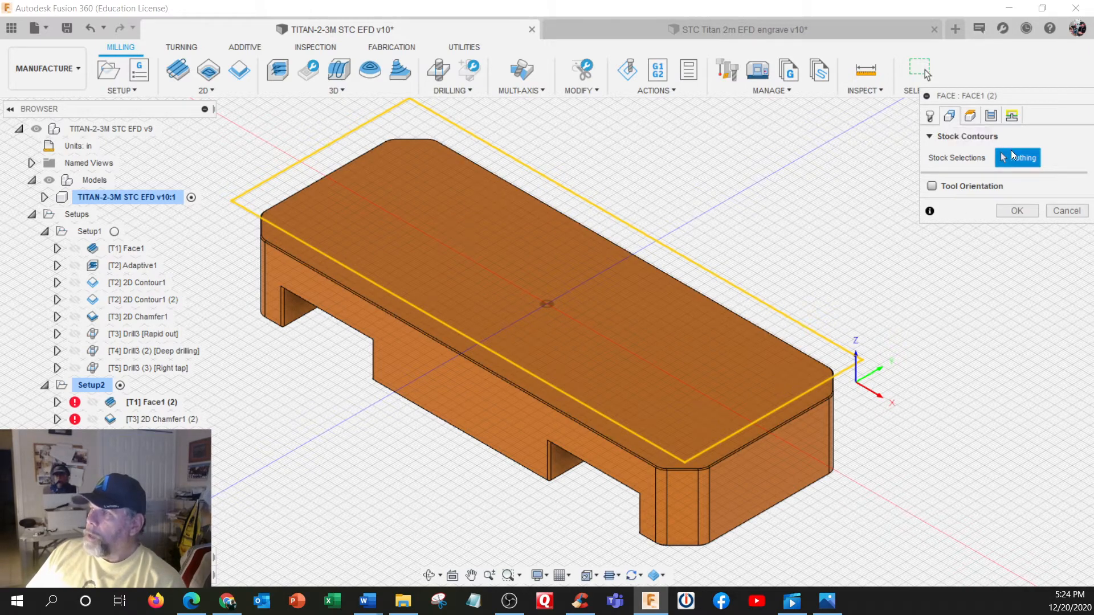
{"action": "left_click", "coordinate": [970, 117]}
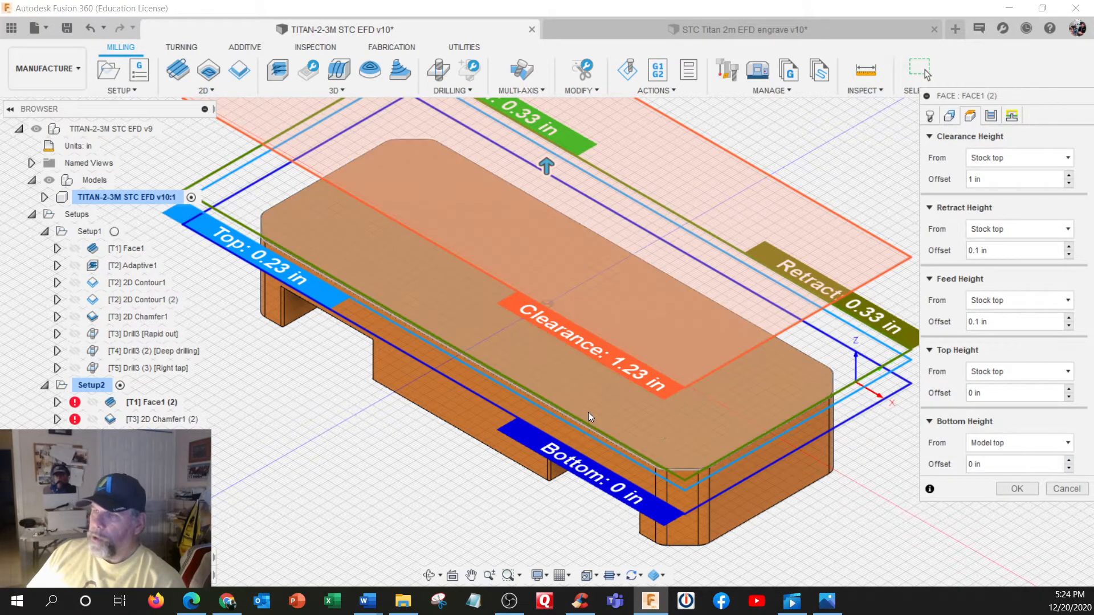
{"action": "left_click", "coordinate": [991, 116]}
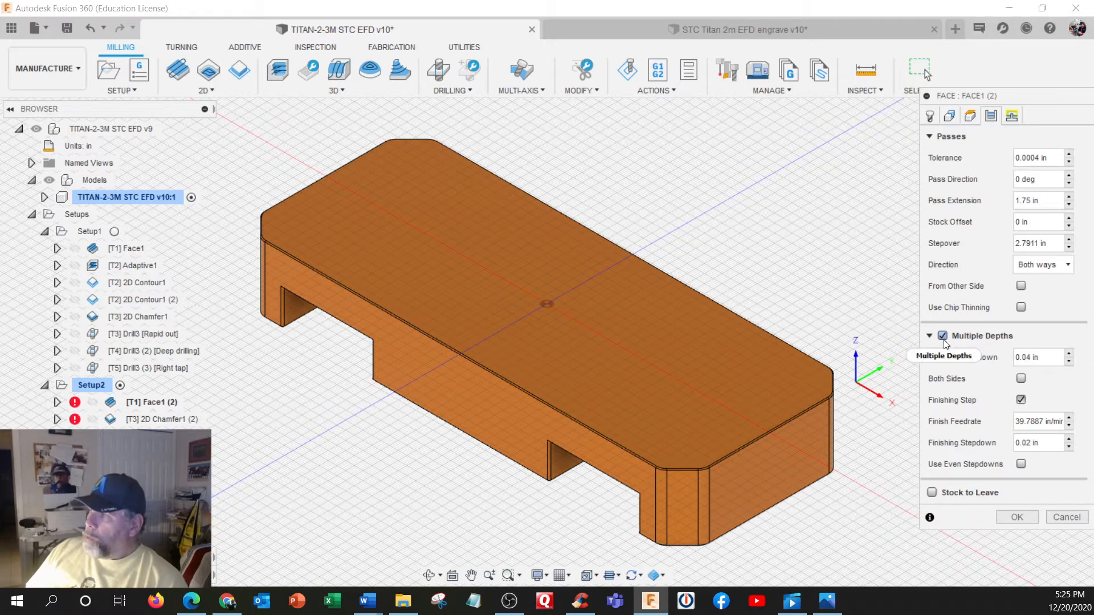
{"action": "mouse_move", "coordinate": [944, 341]}
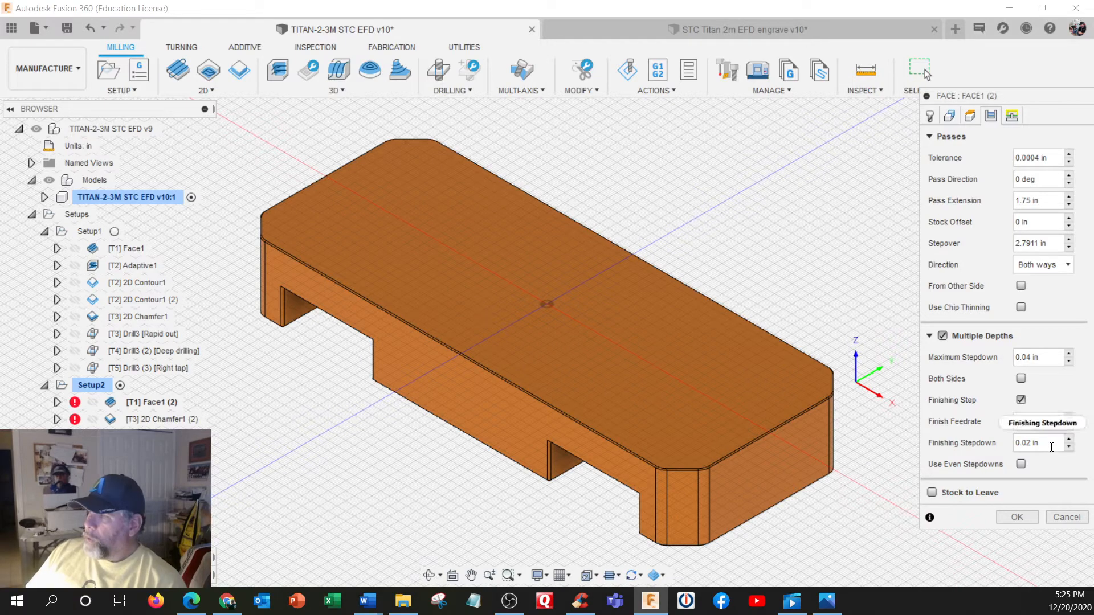
{"action": "mouse_move", "coordinate": [1051, 447]}
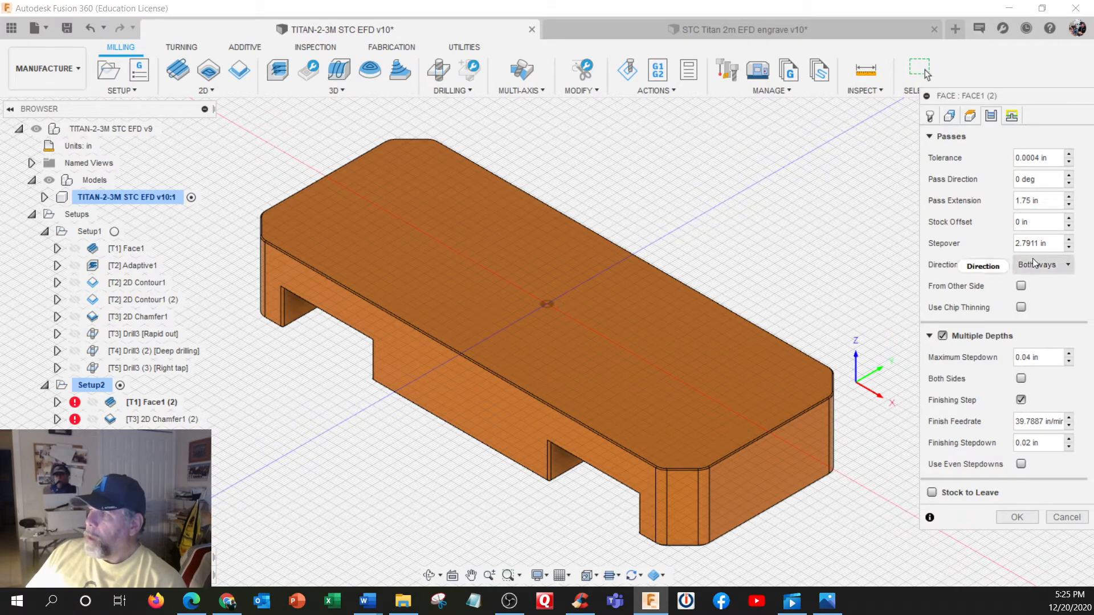
{"action": "left_click", "coordinate": [1012, 116]}
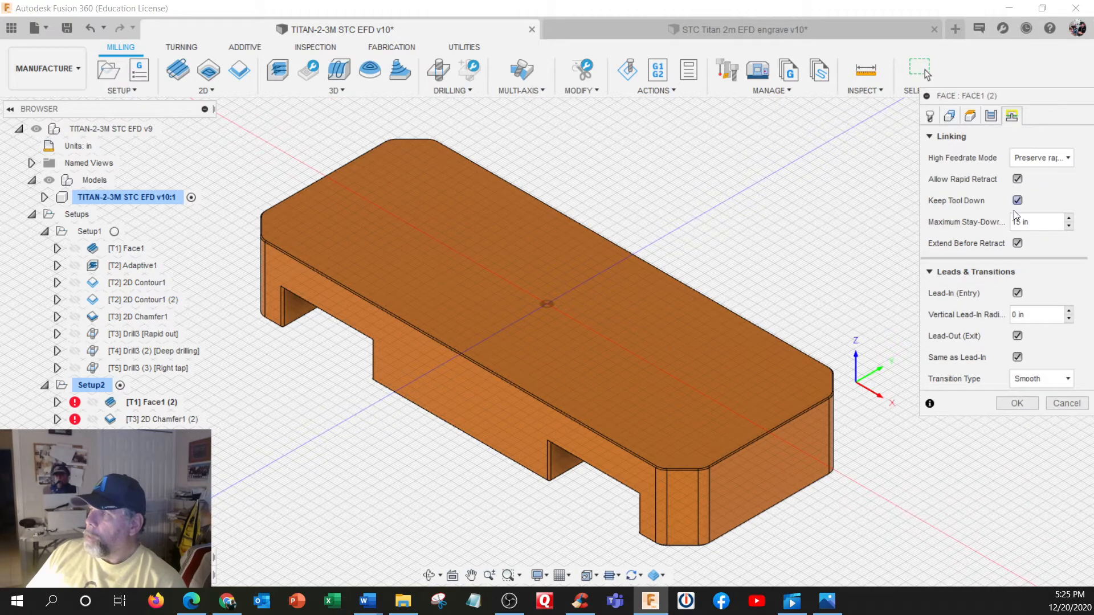
{"action": "left_click", "coordinate": [1015, 403]}
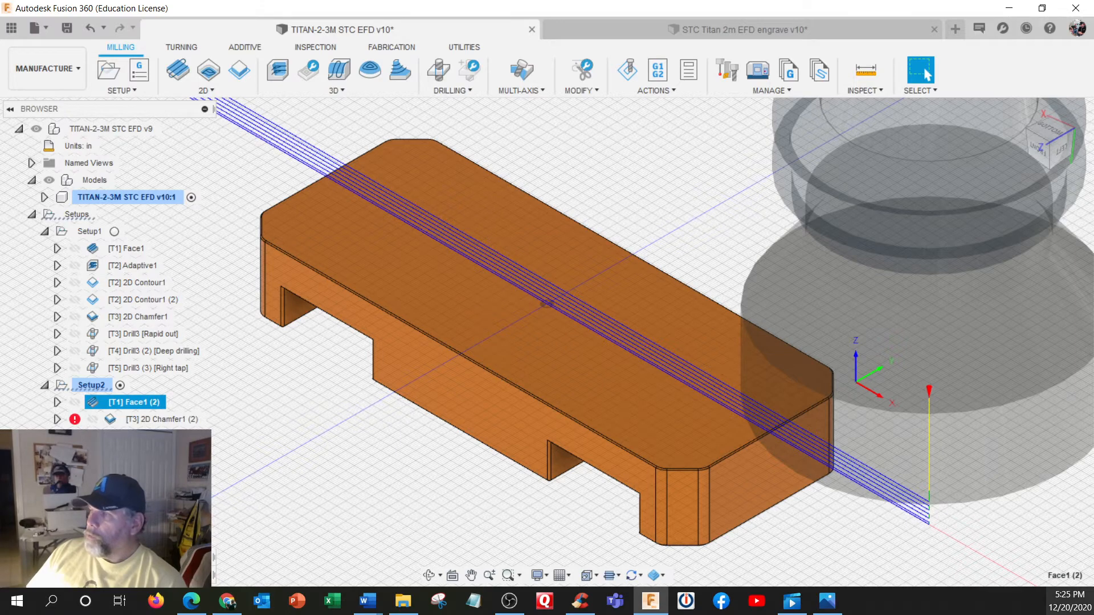
{"action": "scroll", "coordinate": [941, 479], "scroll_direction": "up", "scroll_amount": 5}
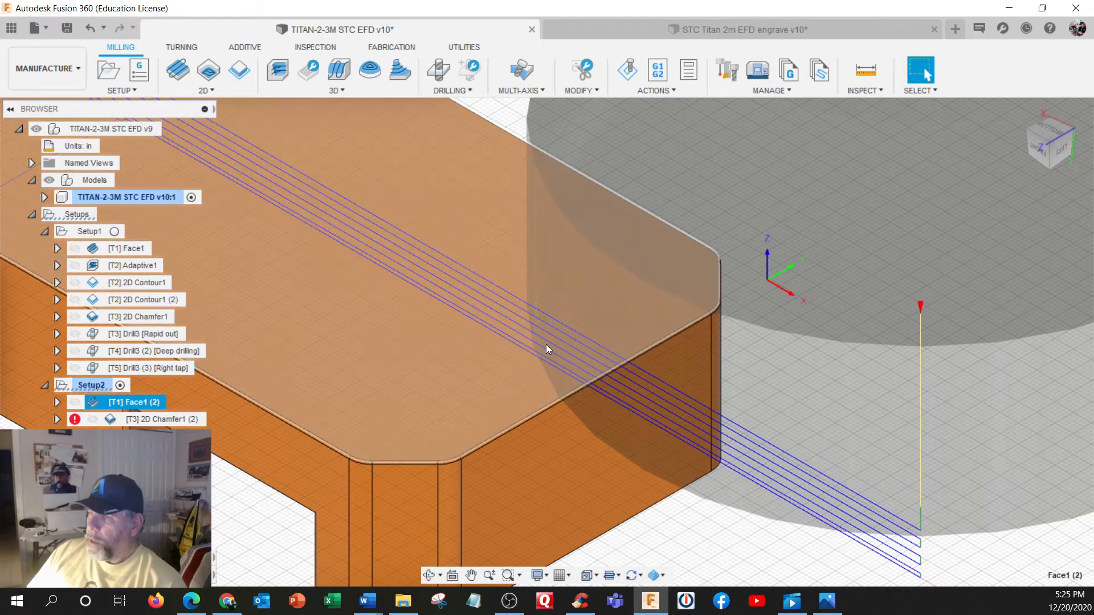
{"action": "scroll", "coordinate": [546, 344], "scroll_direction": "down", "scroll_amount": 6}
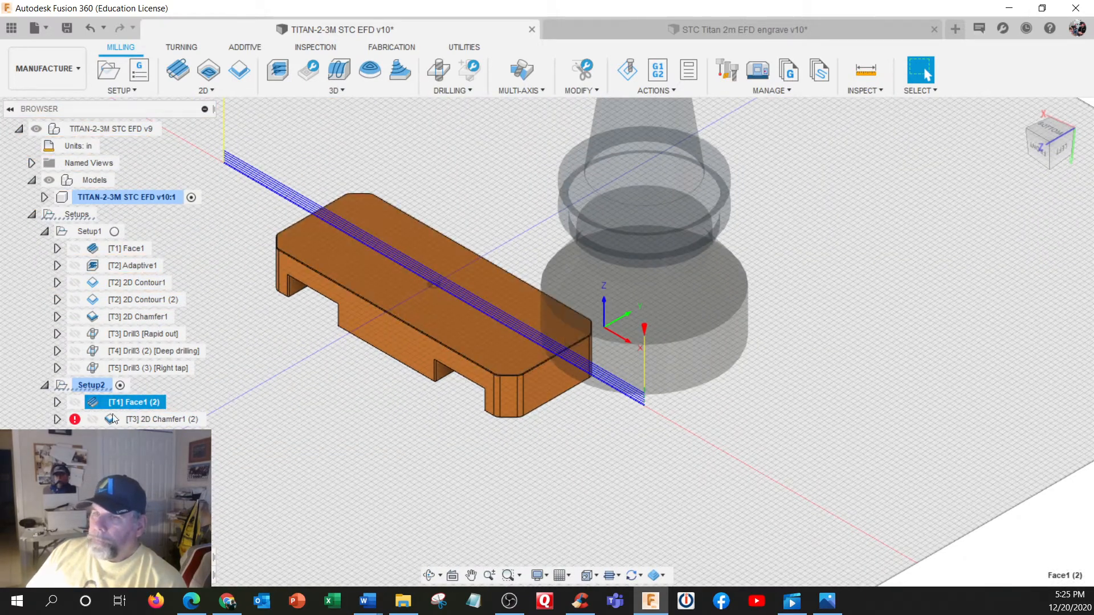
{"action": "left_click", "coordinate": [161, 419]}
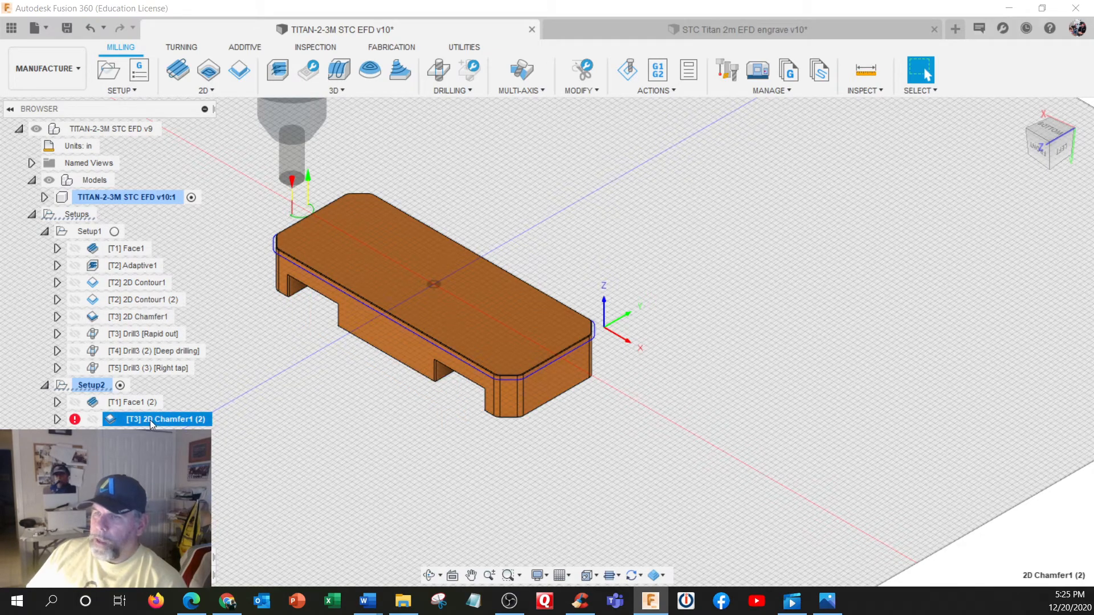
{"action": "right_click", "coordinate": [138, 317]}
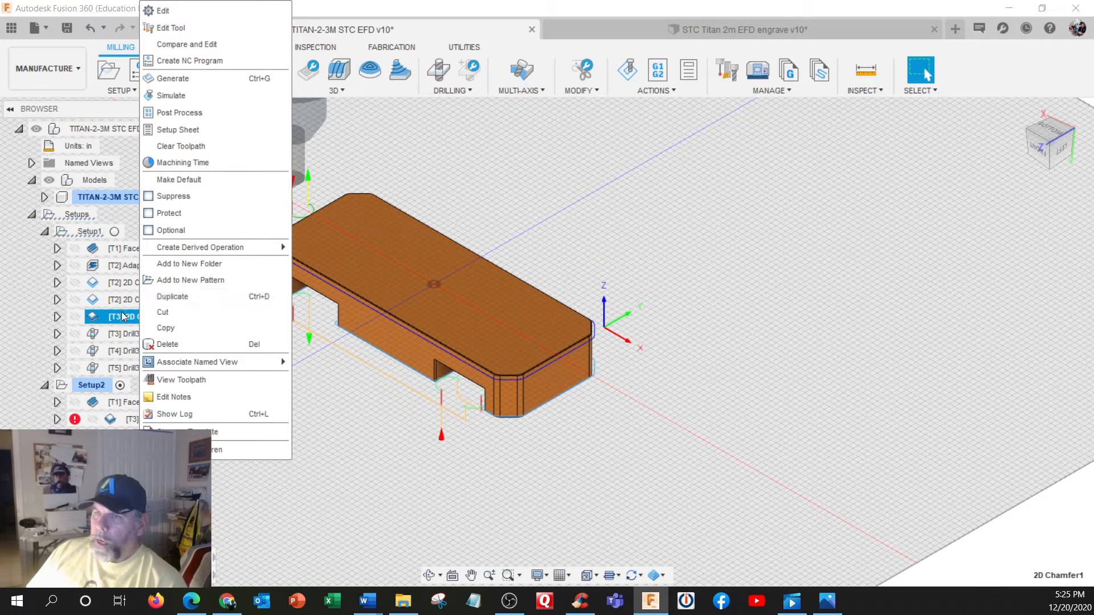
{"action": "left_click", "coordinate": [313, 444]}
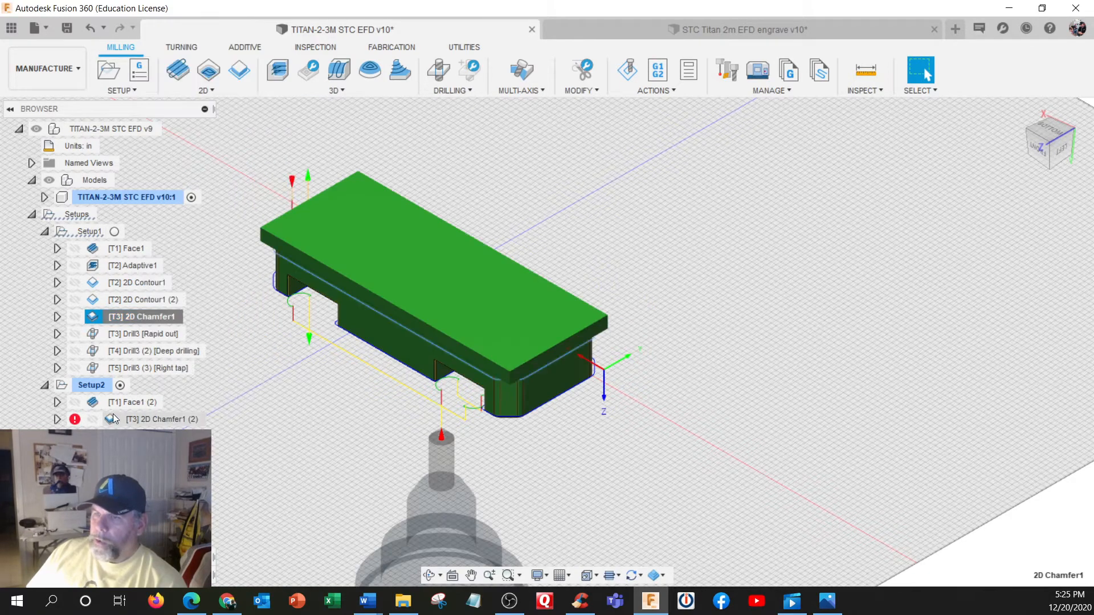
Step: Edit Setup2's 2D Chamfer1 (2) operation, clear its contour selection and reselect the outer edge loop of the part's top face
{"action": "left_click", "coordinate": [138, 420]}
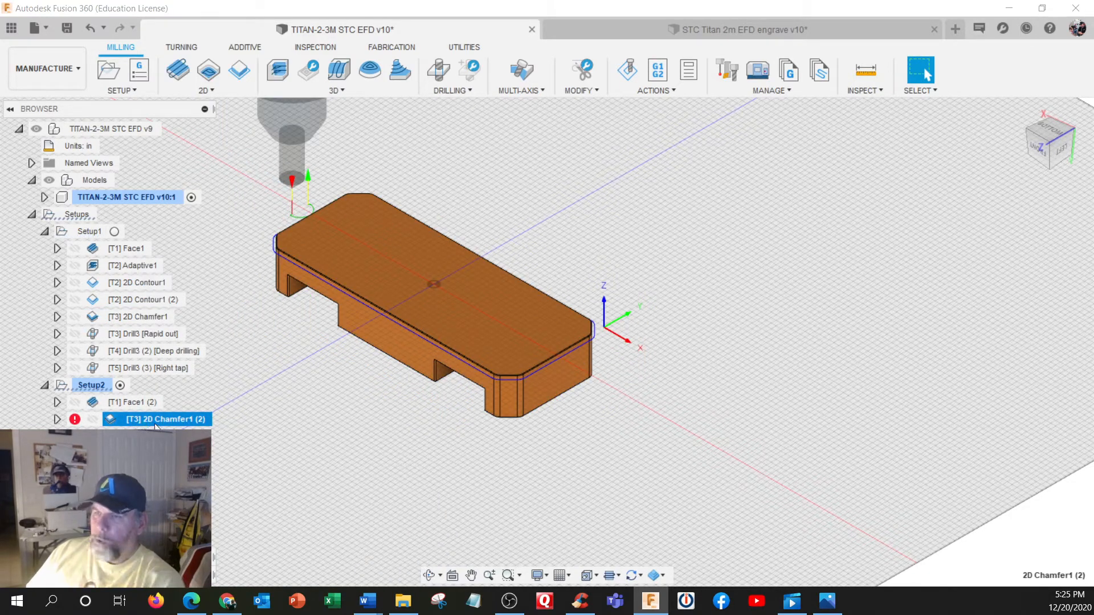
{"action": "right_click", "coordinate": [152, 421]}
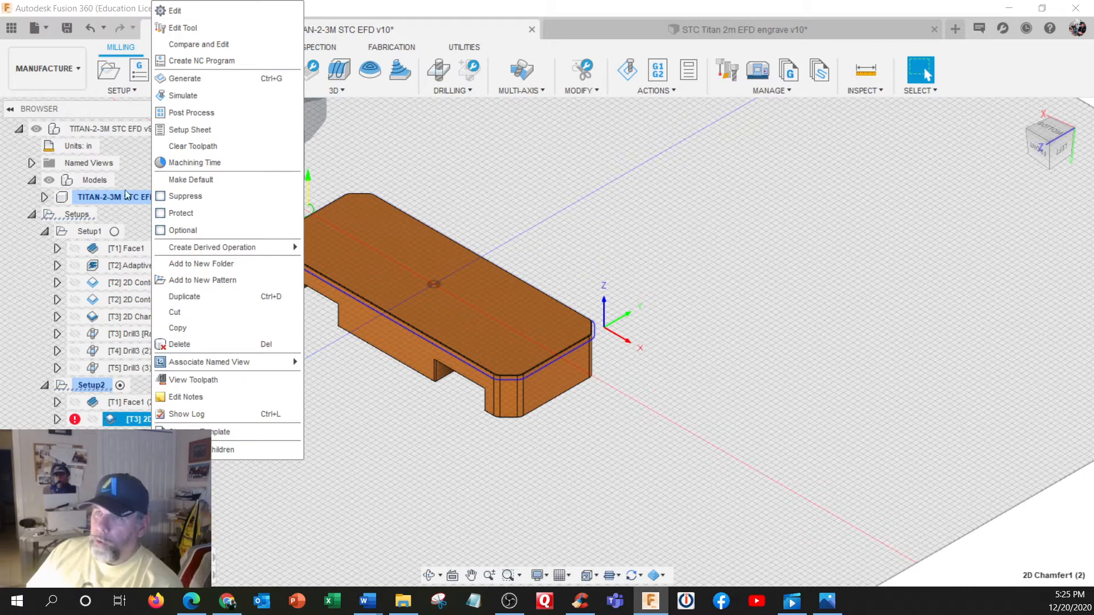
{"action": "left_click", "coordinate": [195, 11]}
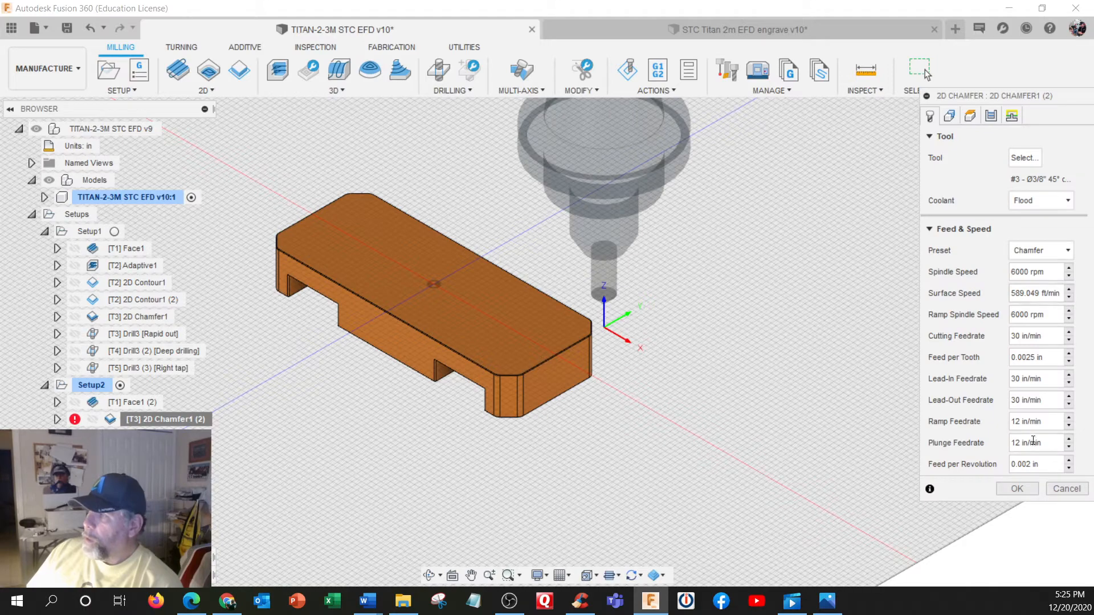
{"action": "left_click", "coordinate": [950, 117]}
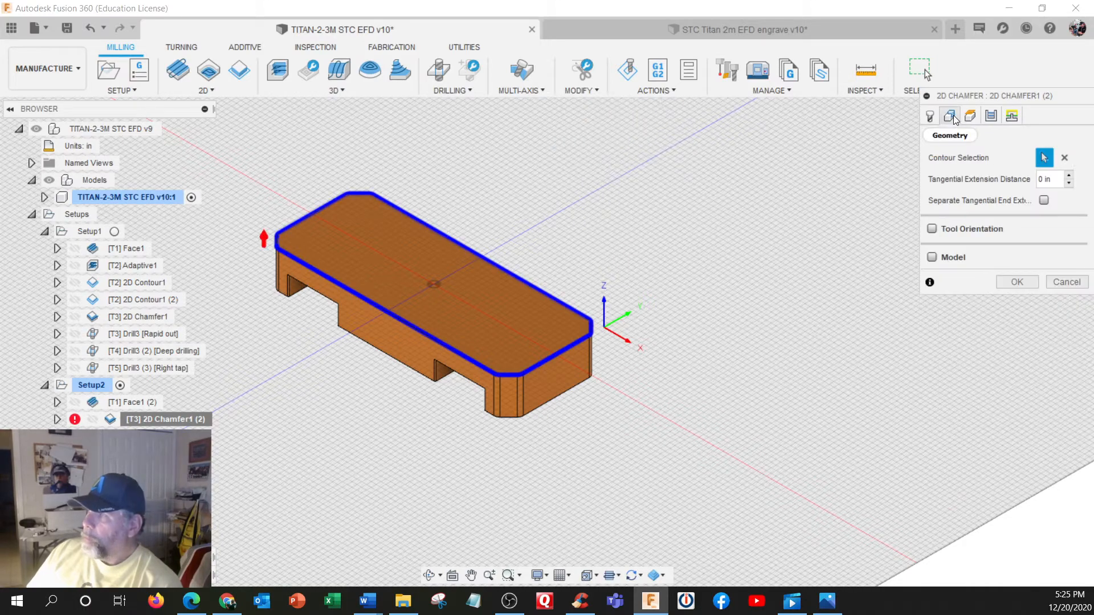
{"action": "scroll", "coordinate": [443, 277], "scroll_direction": "up", "scroll_amount": 4}
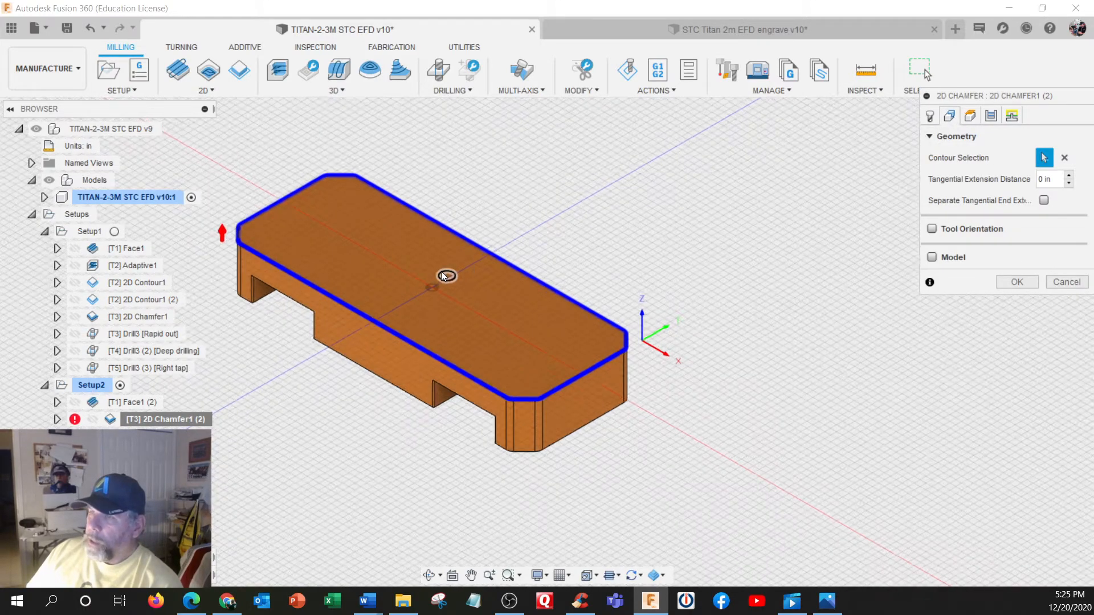
{"action": "scroll", "coordinate": [444, 276], "scroll_direction": "up", "scroll_amount": 2}
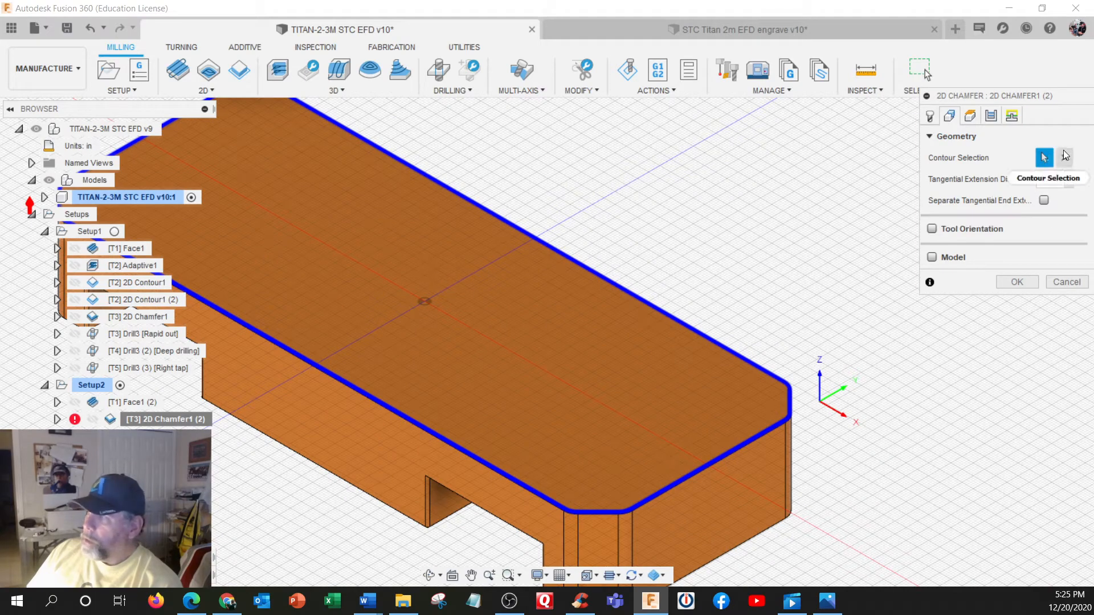
{"action": "left_click", "coordinate": [1065, 159]}
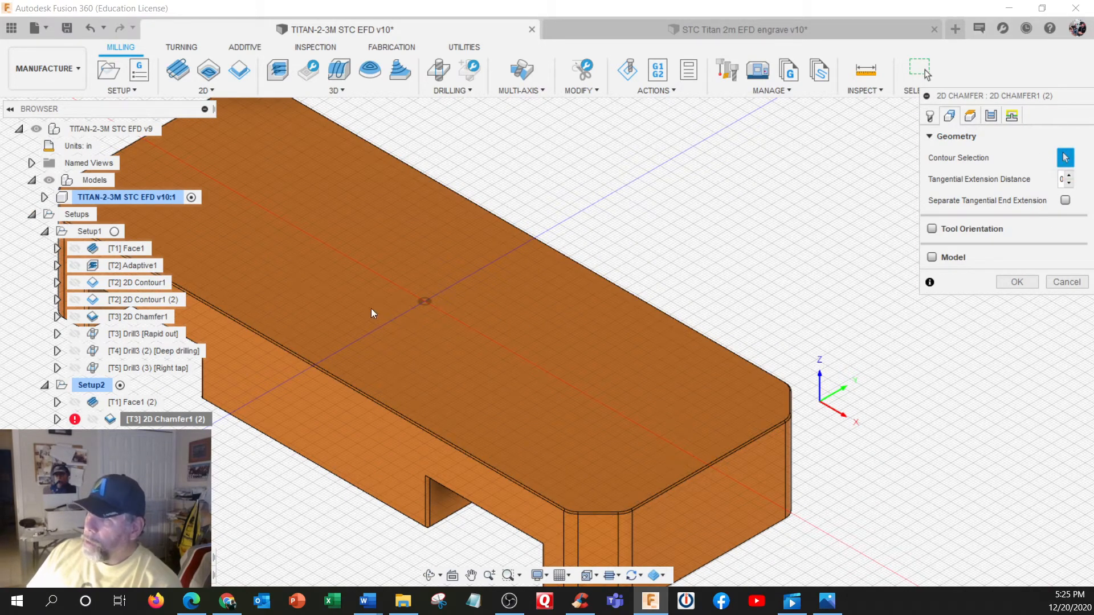
{"action": "scroll", "coordinate": [281, 340], "scroll_direction": "up", "scroll_amount": 3}
{"action": "scroll", "coordinate": [281, 337], "scroll_direction": "up", "scroll_amount": 3}
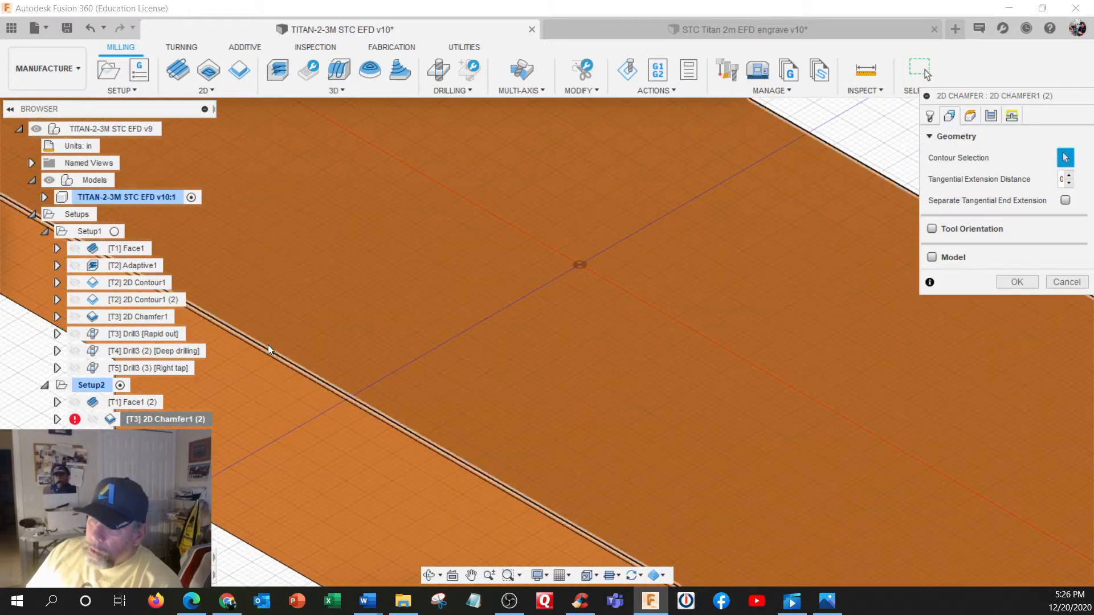
{"action": "left_click", "coordinate": [268, 346]}
{"action": "scroll", "coordinate": [350, 322], "scroll_direction": "down", "scroll_amount": 5}
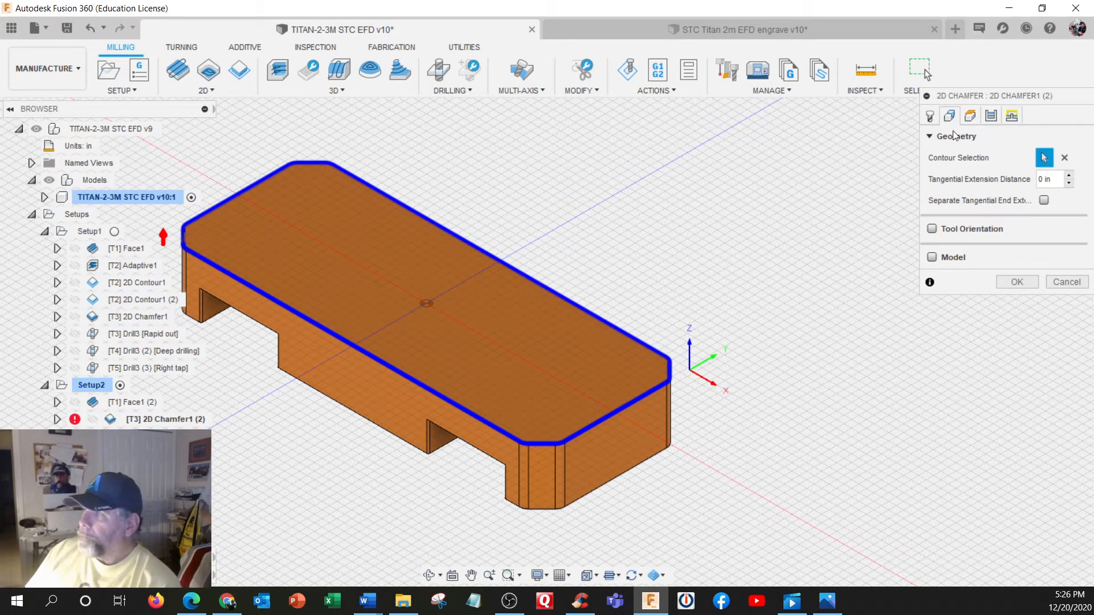
Step: Review 2D Chamfer1 (2)'s heights, passes and linking settings, accept the operation to regenerate it, and inspect the resulting toolpath around the part
{"action": "left_click", "coordinate": [970, 116]}
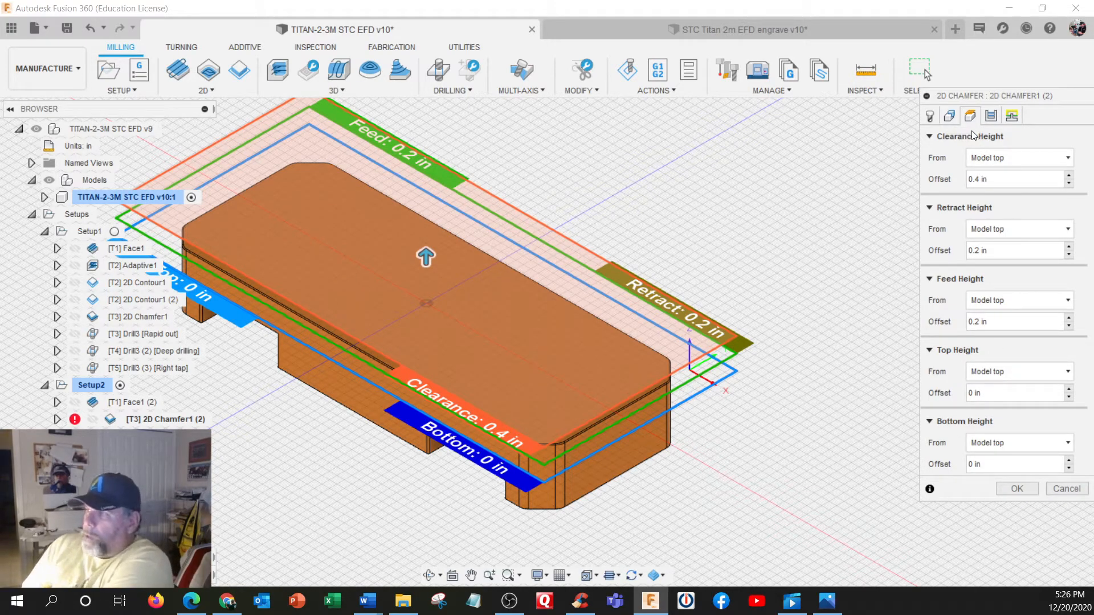
{"action": "left_click", "coordinate": [990, 118]}
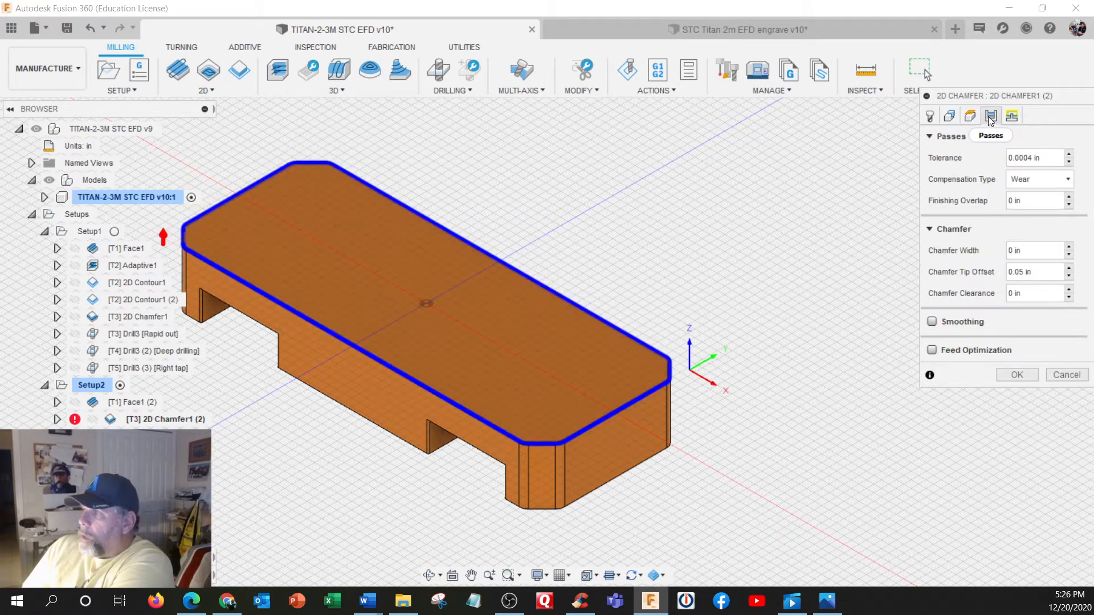
{"action": "scroll", "coordinate": [302, 255], "scroll_direction": "up", "scroll_amount": 5}
{"action": "scroll", "coordinate": [302, 254], "scroll_direction": "up", "scroll_amount": 5}
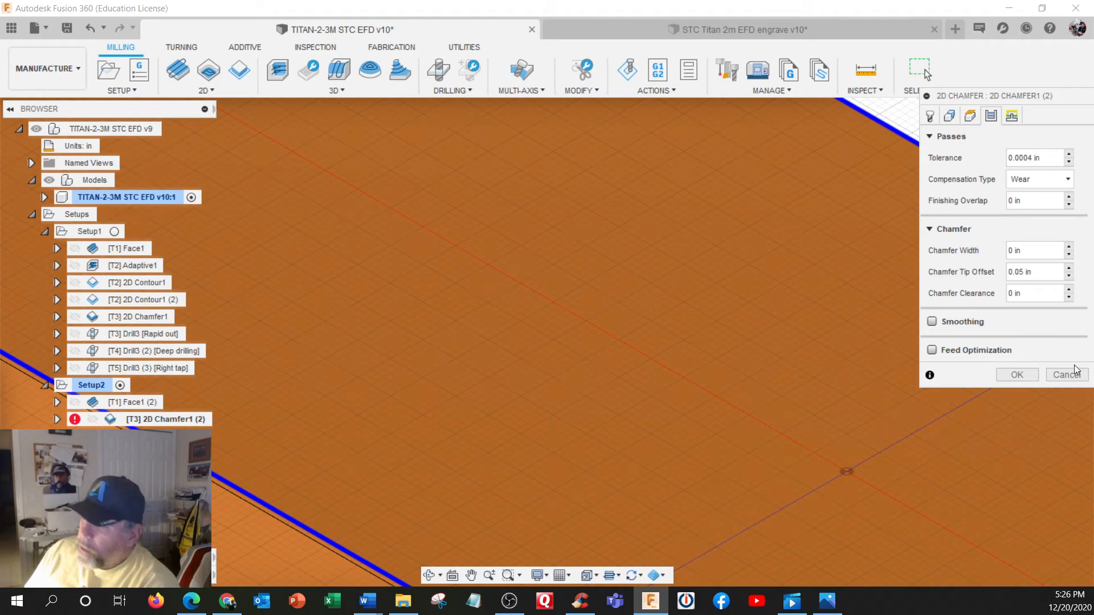
{"action": "left_click", "coordinate": [1030, 252]}
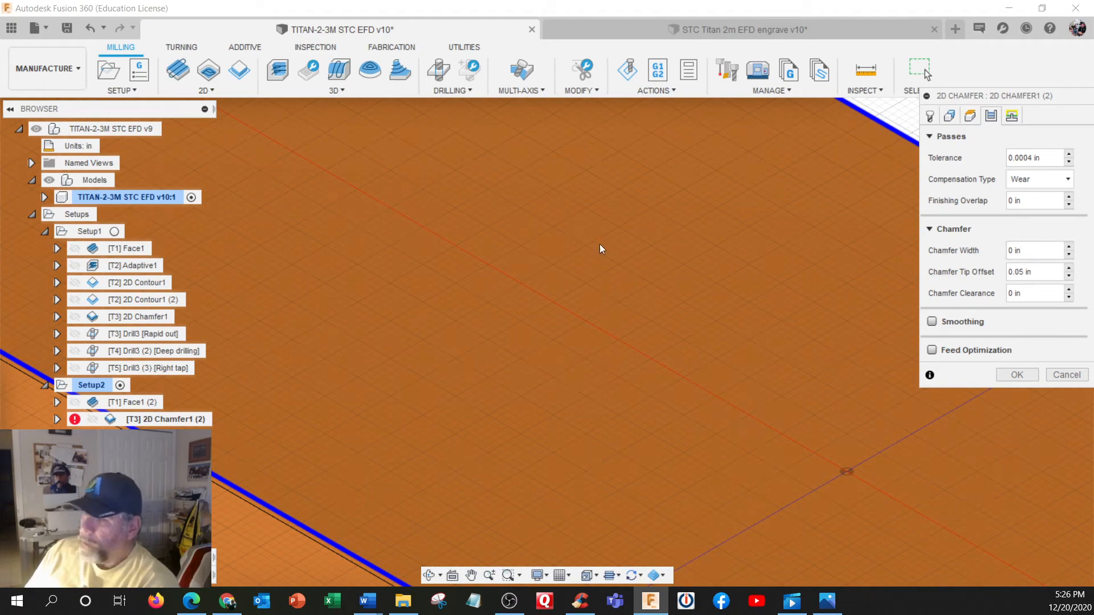
{"action": "scroll", "coordinate": [587, 264], "scroll_direction": "down", "scroll_amount": 6}
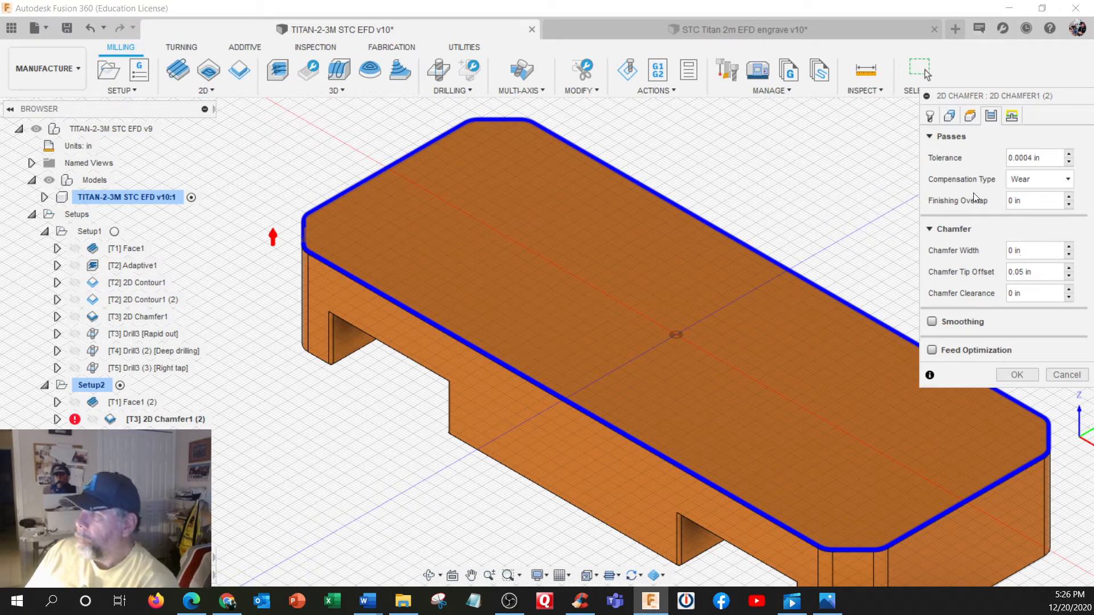
{"action": "left_click", "coordinate": [1012, 116]}
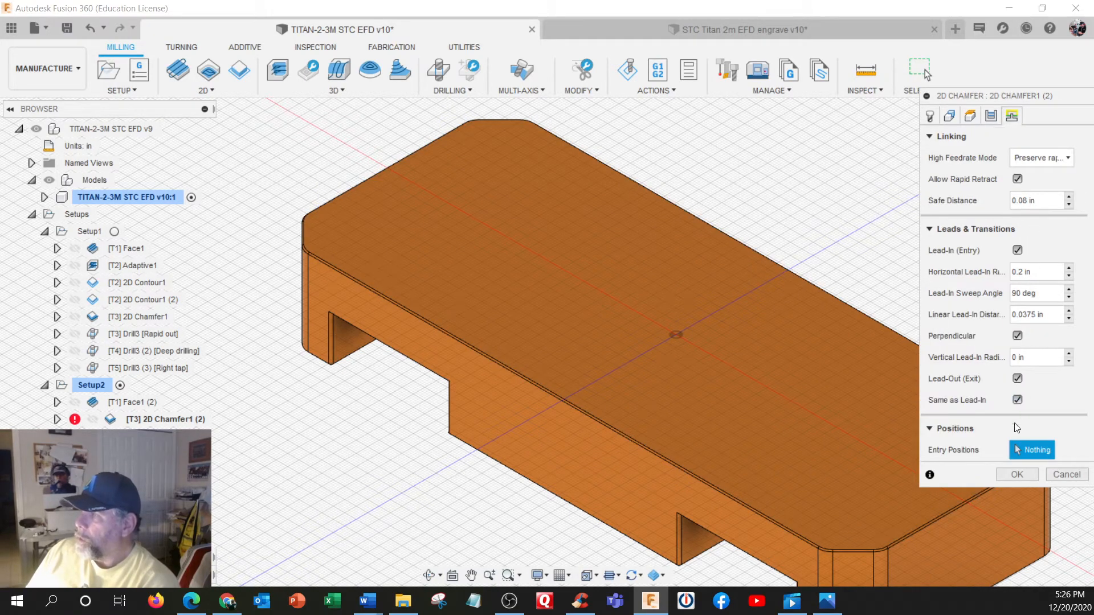
{"action": "left_click", "coordinate": [1016, 475]}
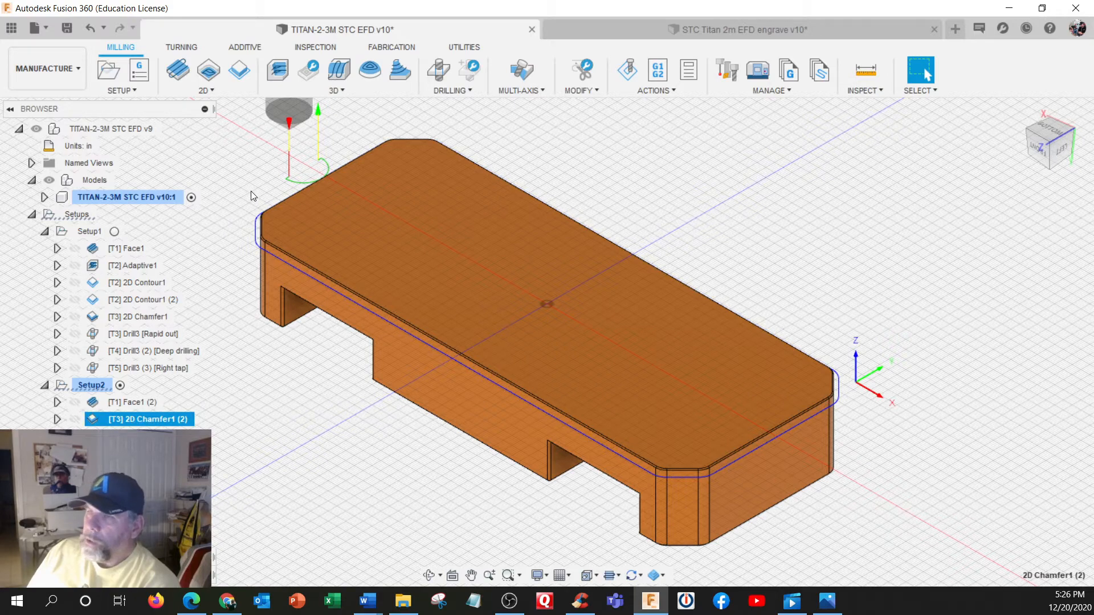
{"action": "middle_click_drag", "start_coordinate": [251, 190], "coordinate": [276, 234], "text": "shift"}
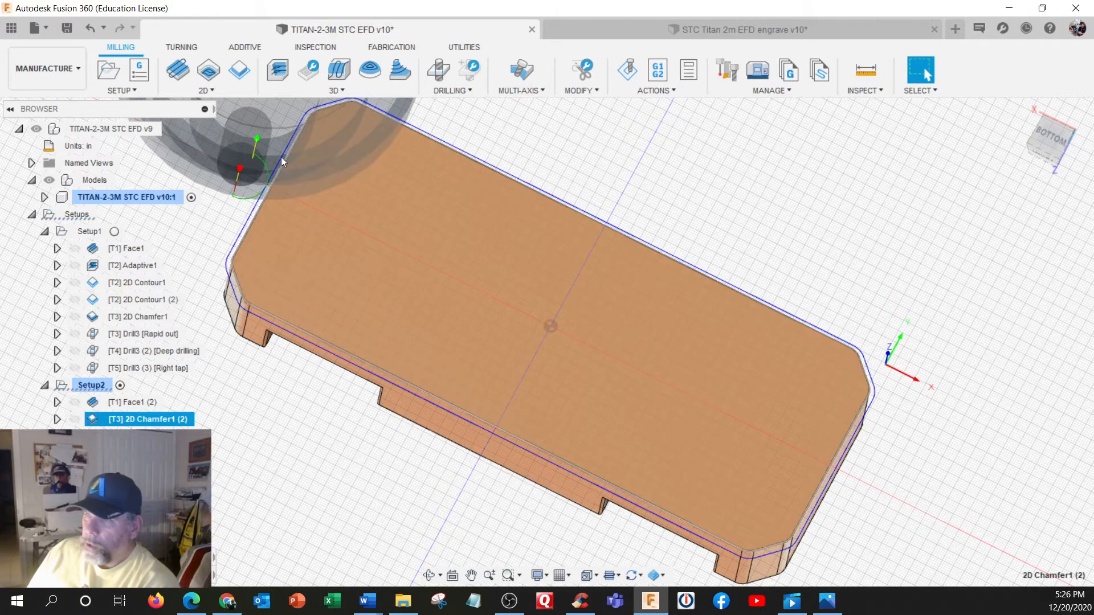
{"action": "middle_click_drag", "start_coordinate": [282, 162], "coordinate": [272, 261], "text": "shift"}
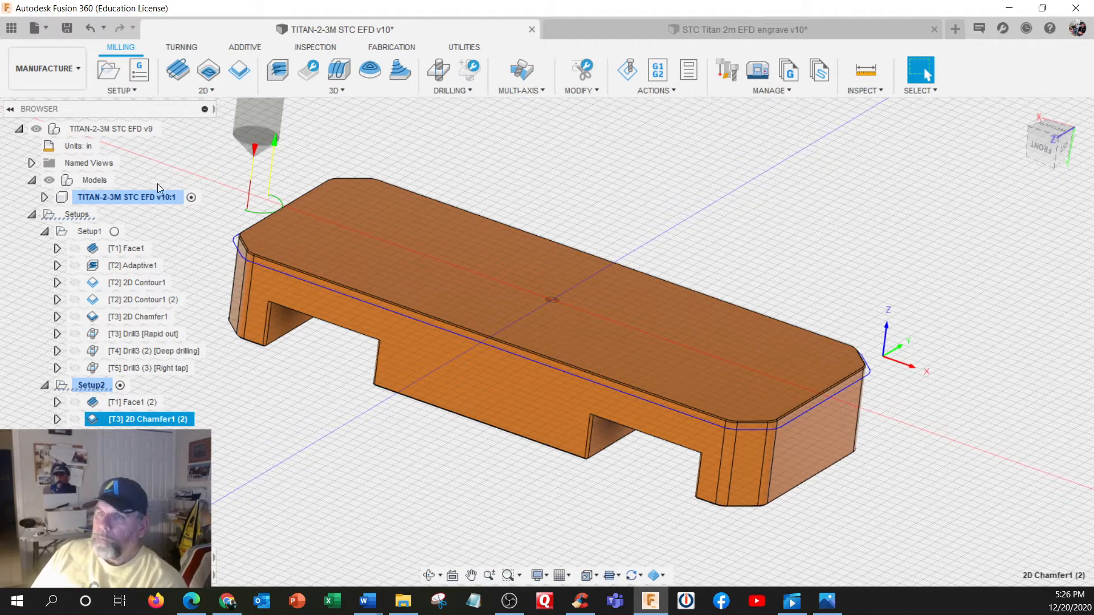
Step: Switch to the Design workspace and create a new sketch on the flat bottom face of the part
{"action": "left_click", "coordinate": [76, 69]}
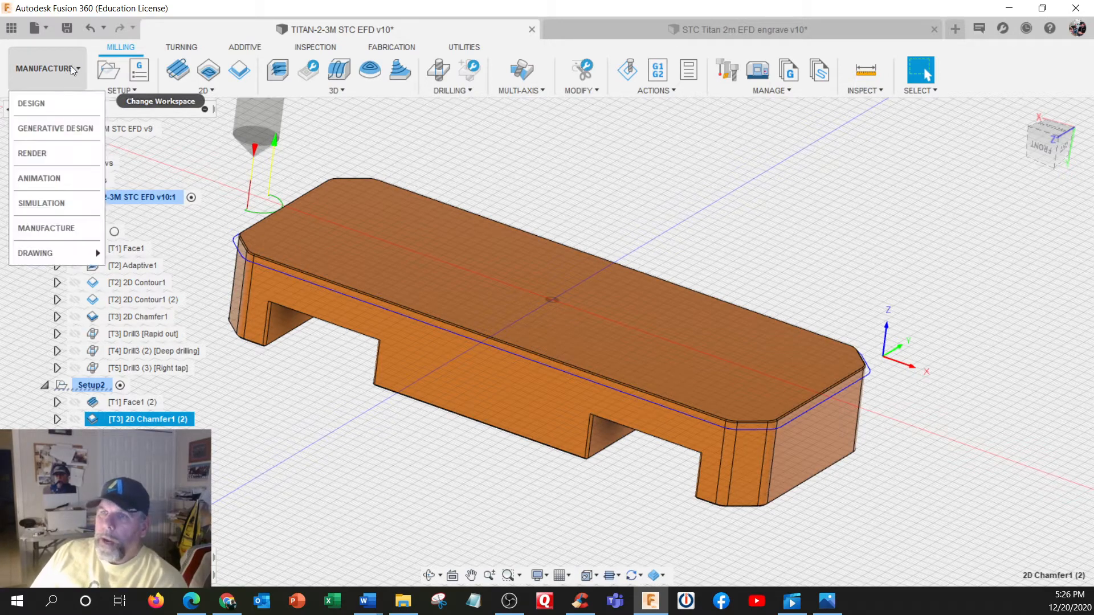
{"action": "left_click", "coordinate": [32, 103]}
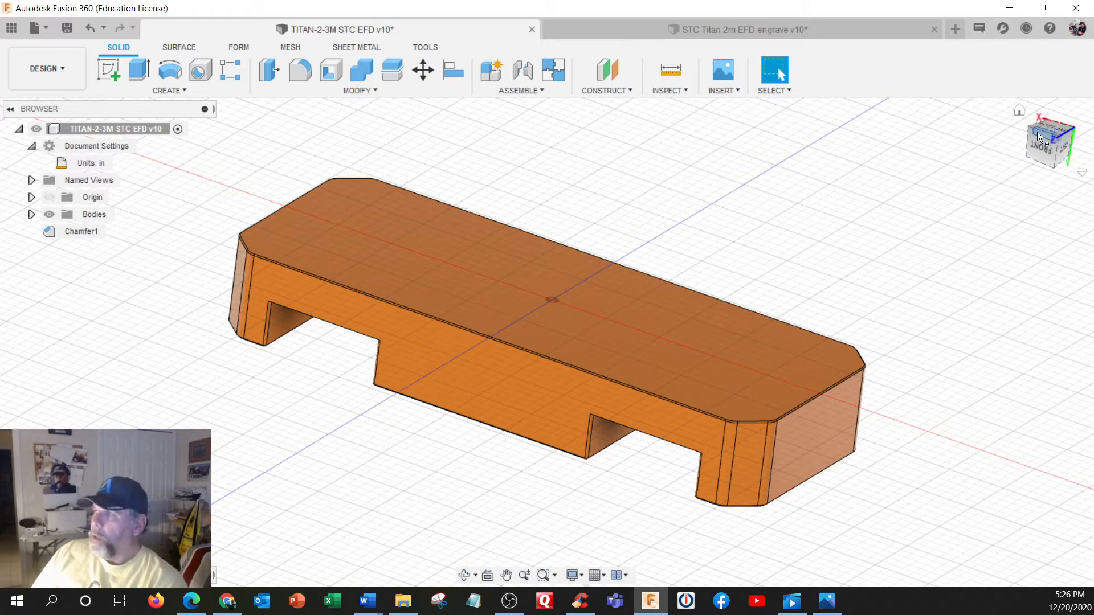
{"action": "left_click", "coordinate": [1053, 147]}
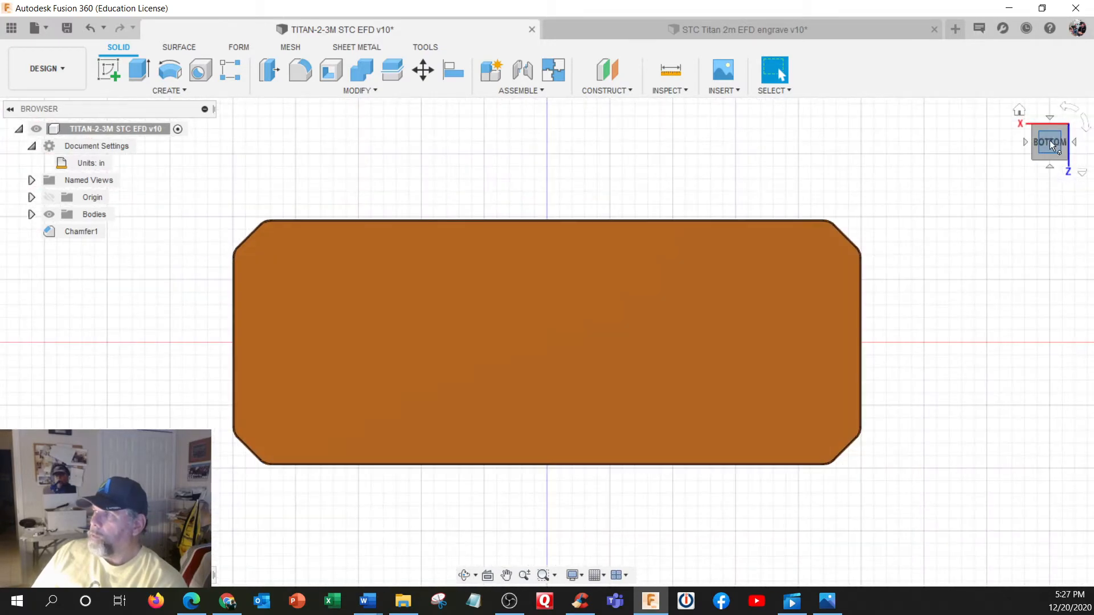
{"action": "left_click", "coordinate": [115, 73]}
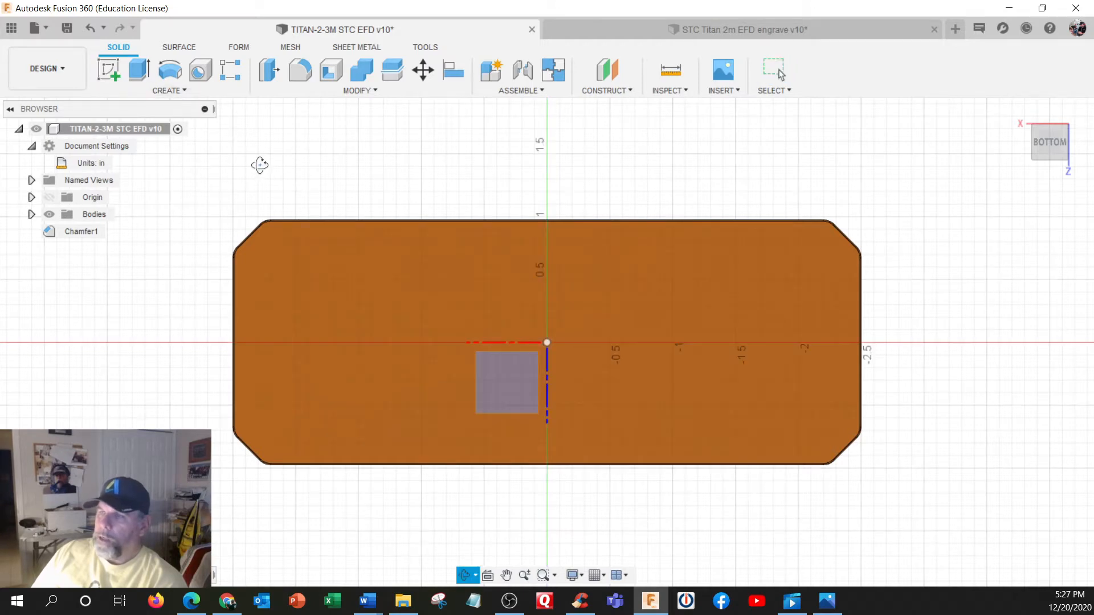
{"action": "middle_click_drag", "start_coordinate": [259, 163], "coordinate": [258, 98], "text": "shift"}
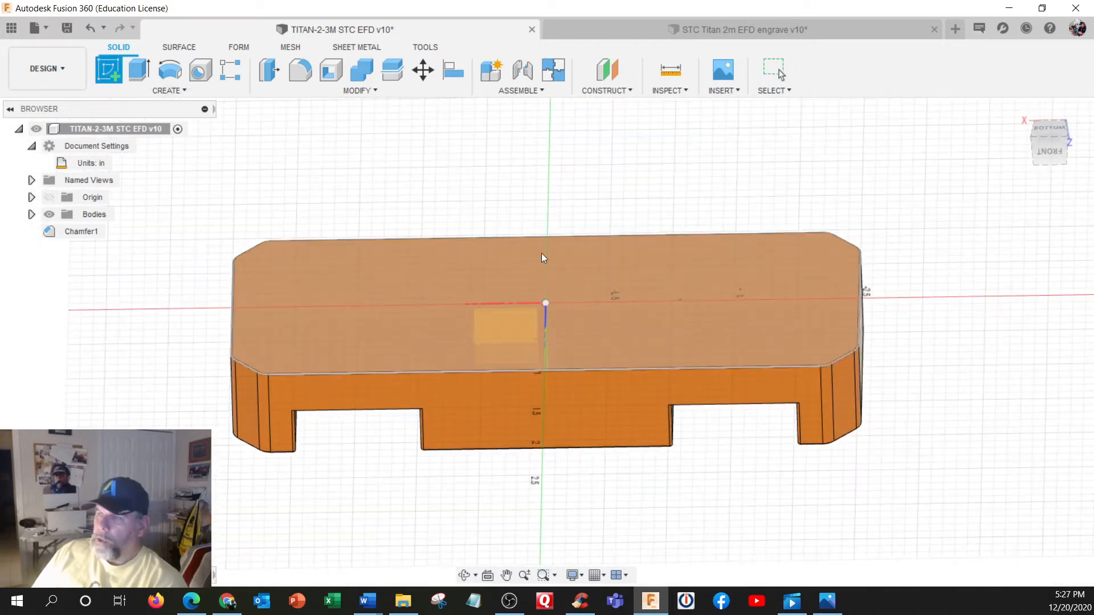
{"action": "middle_click_drag", "start_coordinate": [408, 246], "coordinate": [424, 268], "text": "shift"}
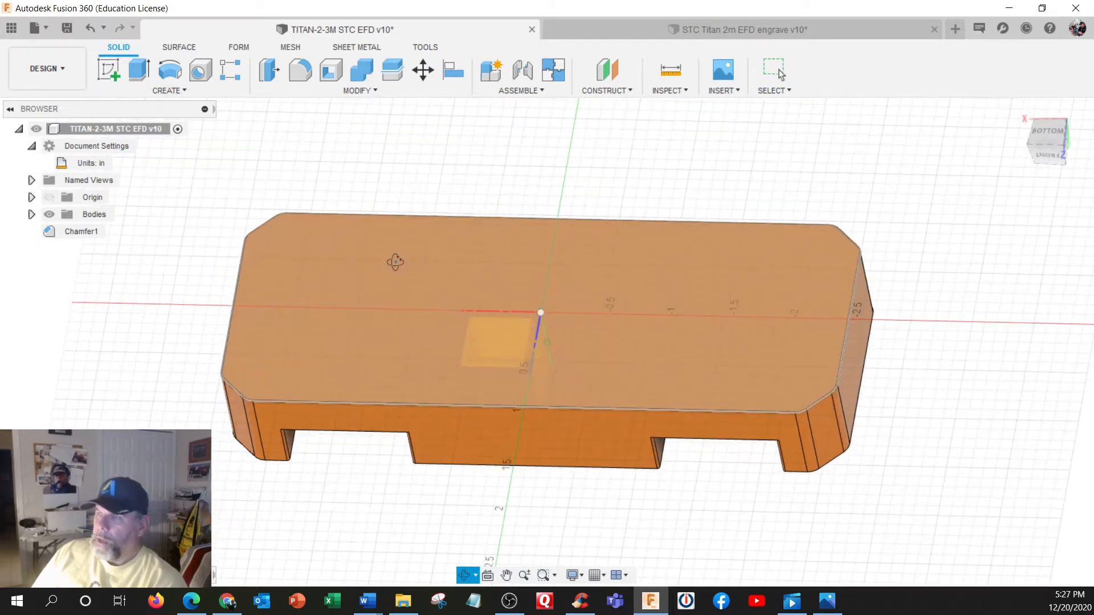
{"action": "left_click", "coordinate": [462, 279]}
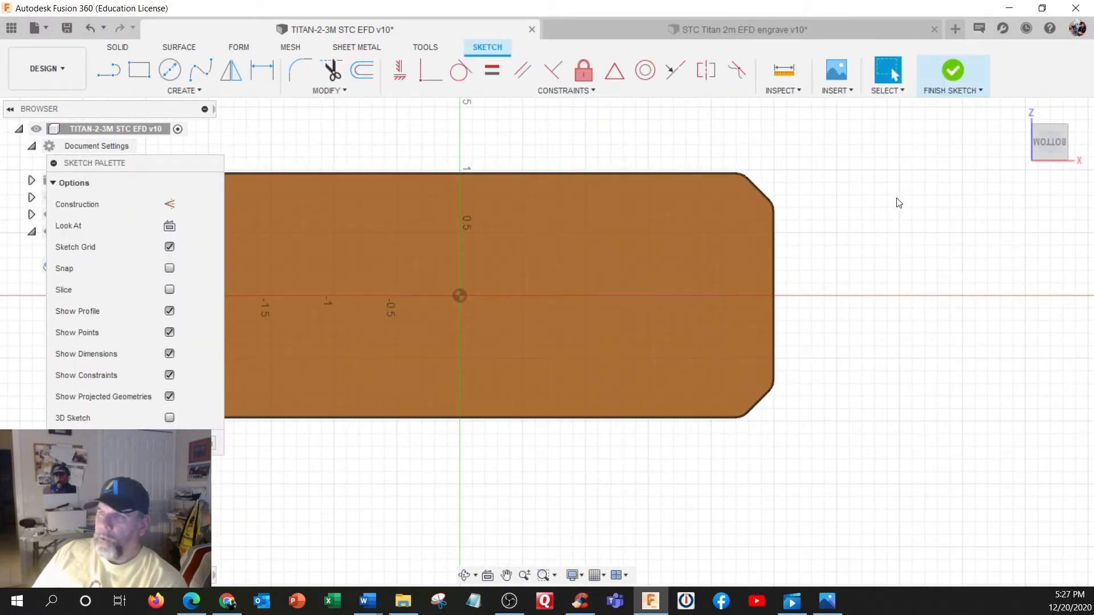
Step: Turn the sketch view 180 degrees so the bottom face reads upright, and move the Sketch Palette clear of the browser tree
{"action": "mouse_move", "coordinate": [1064, 109]}
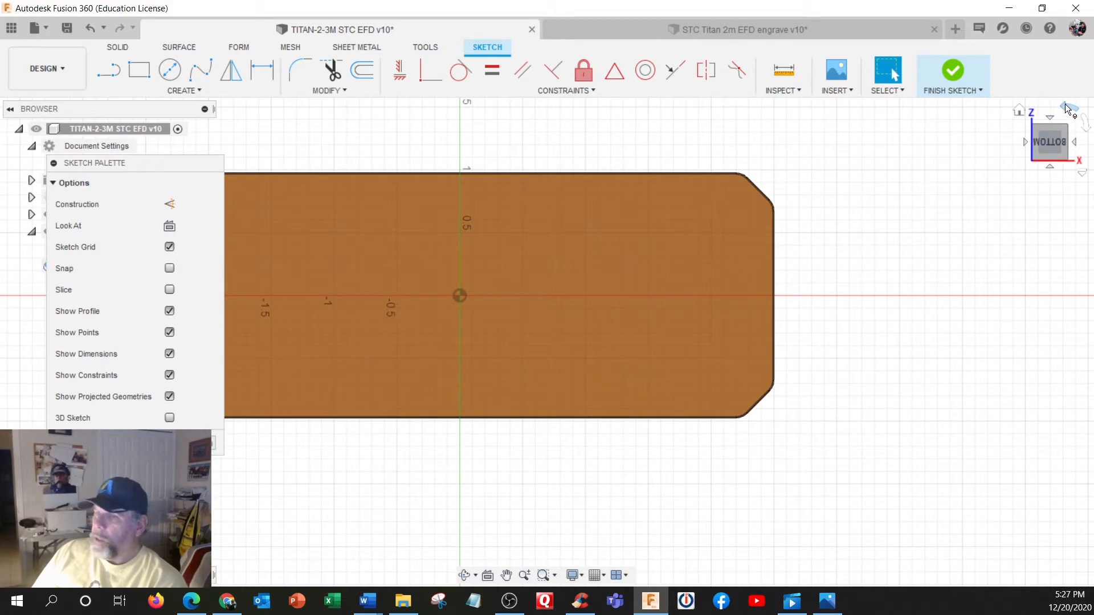
{"action": "left_click", "coordinate": [1069, 107]}
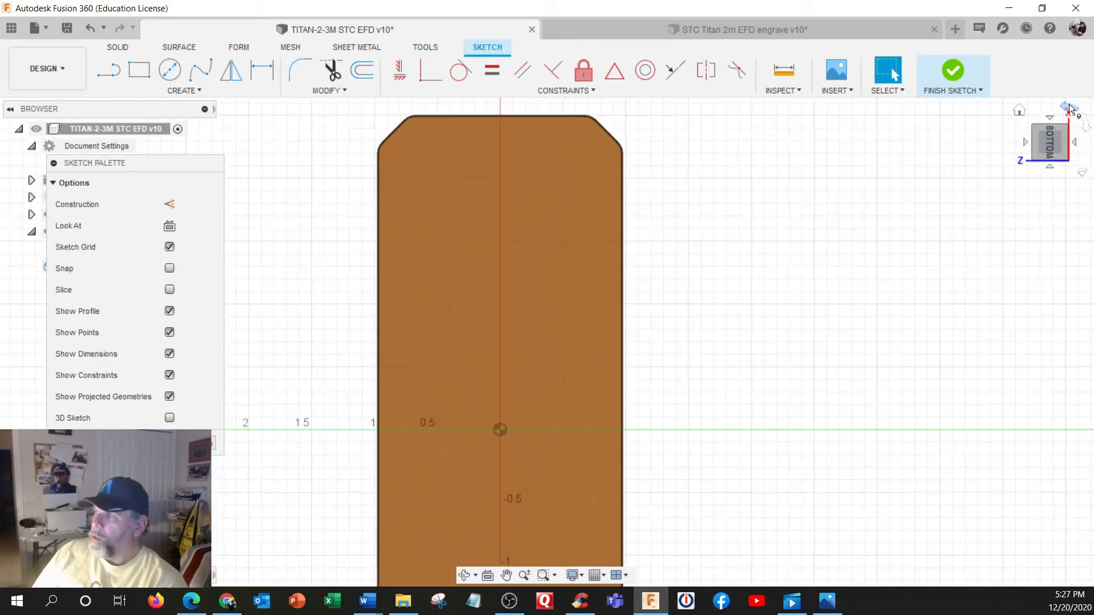
{"action": "left_click", "coordinate": [1069, 108]}
{"action": "scroll", "coordinate": [703, 219], "scroll_direction": "up", "scroll_amount": 1}
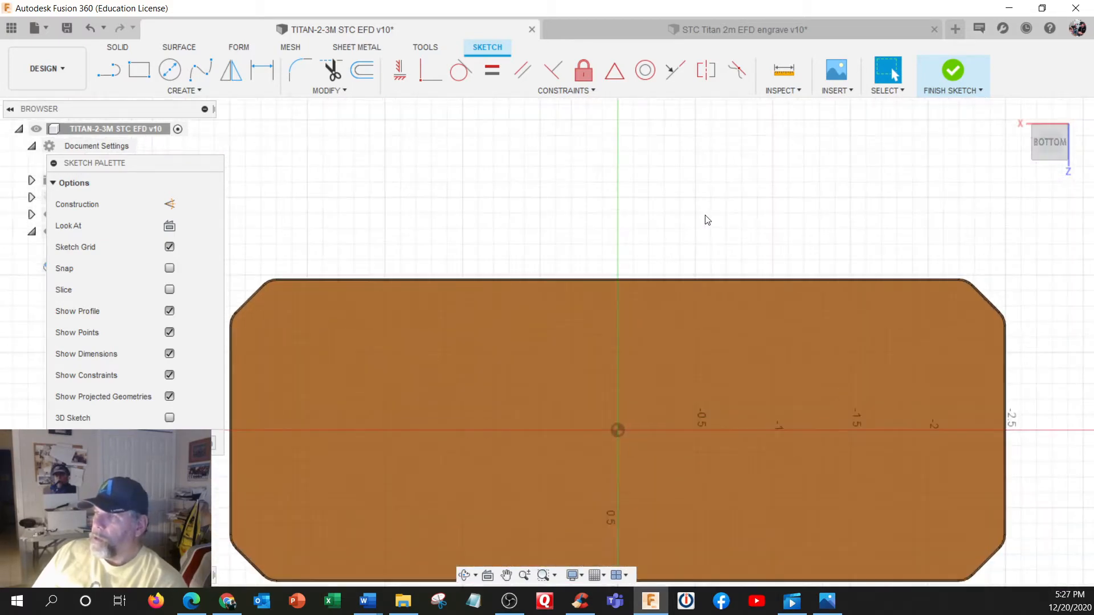
{"action": "scroll", "coordinate": [706, 220], "scroll_direction": "down", "scroll_amount": 3}
{"action": "scroll", "coordinate": [707, 220], "scroll_direction": "up", "scroll_amount": 1}
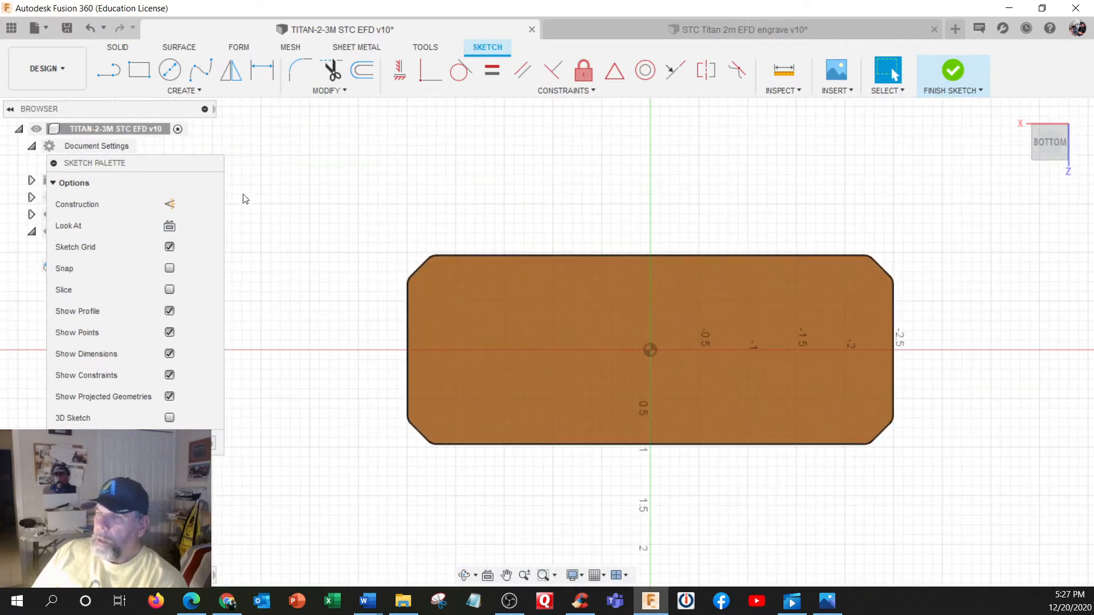
{"action": "mouse_move", "coordinate": [135, 169]}
{"action": "left_mouse_down"}
{"action": "mouse_move", "coordinate": [142, 211]}
{"action": "mouse_move", "coordinate": [98, 292]}
{"action": "mouse_move", "coordinate": [934, 188]}
{"action": "mouse_move", "coordinate": [1020, 250]}
{"action": "left_mouse_up"}
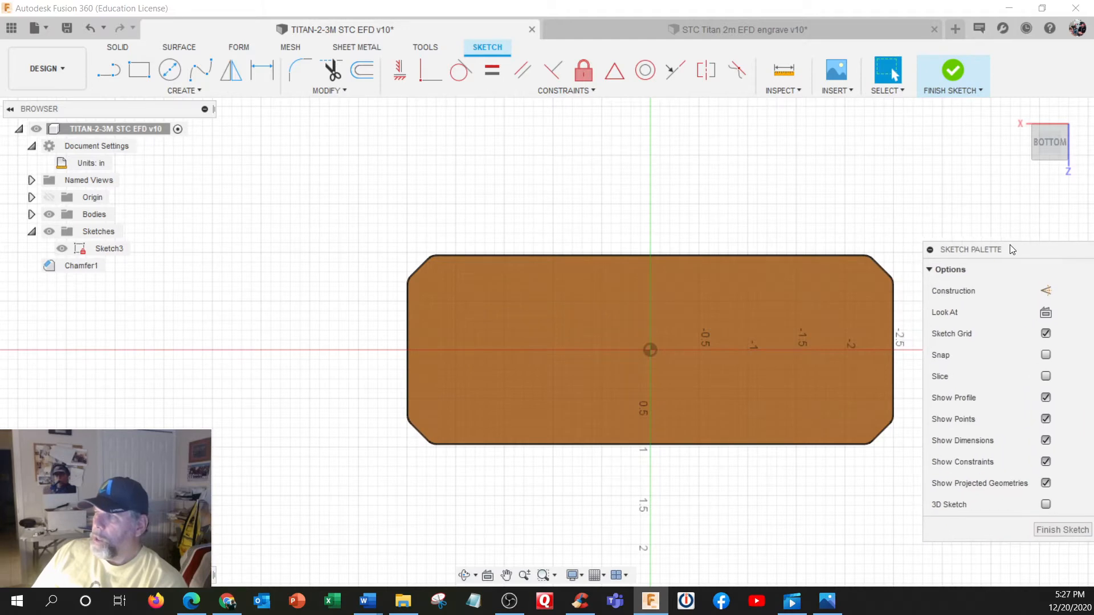
Step: Place a sketch text frame about 3 in wide and 1 in high on the bottom face, roughly centred on the origin
{"action": "left_click", "coordinate": [196, 91]}
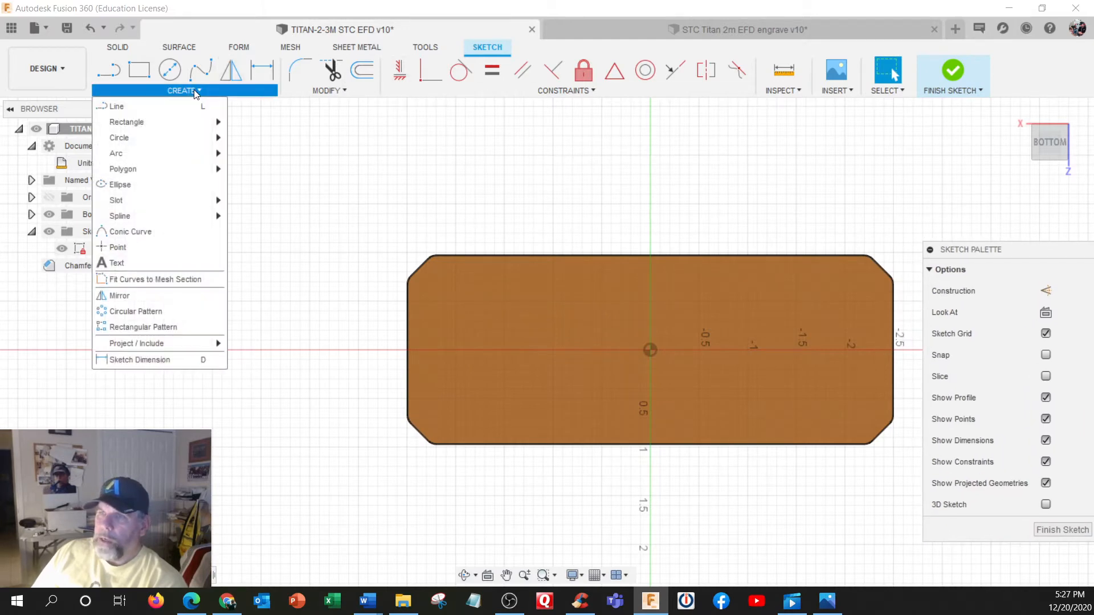
{"action": "left_click", "coordinate": [117, 263]}
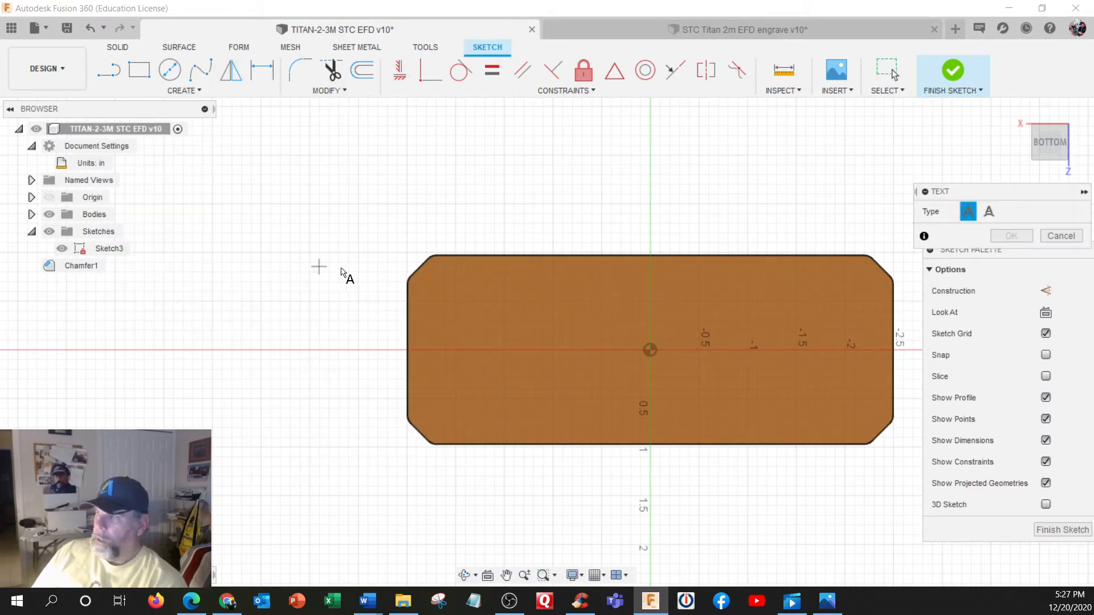
{"action": "left_click_drag", "start_coordinate": [941, 200], "coordinate": [850, 143]}
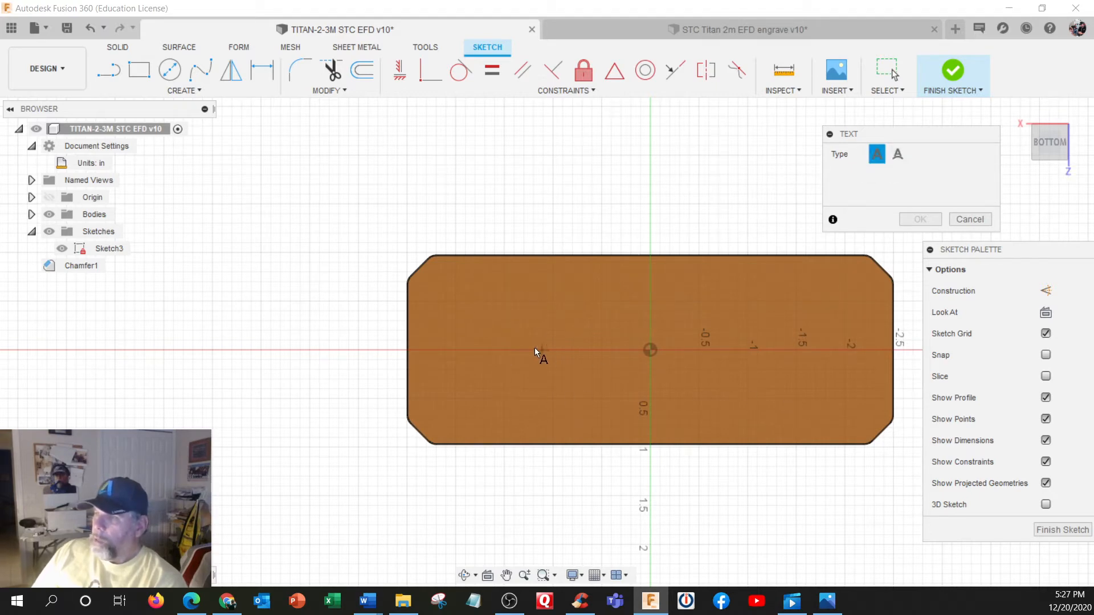
{"action": "left_click", "coordinate": [503, 300]}
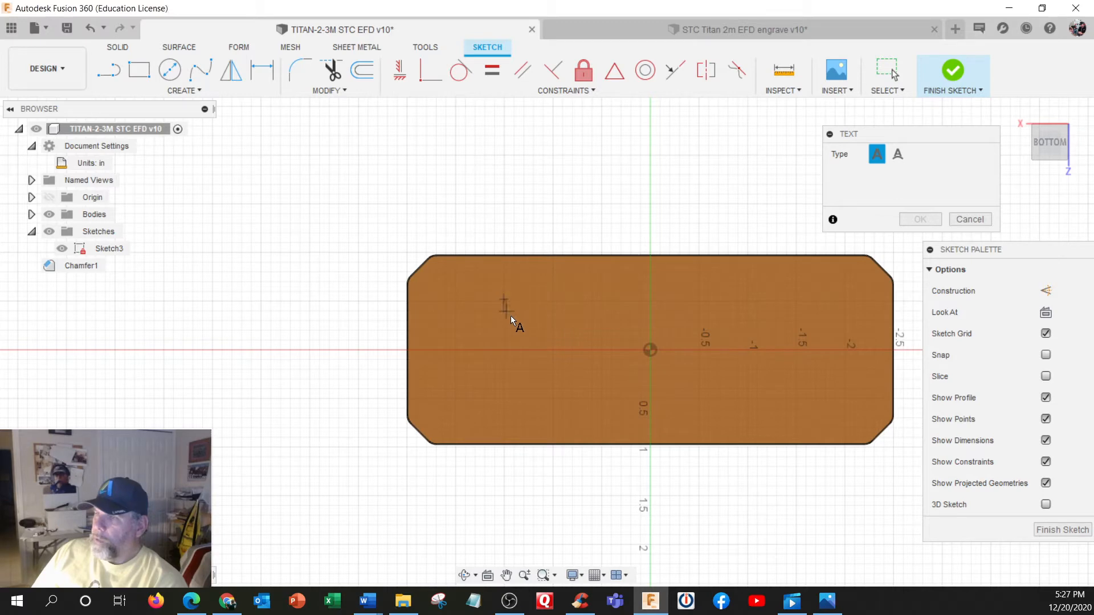
{"action": "left_click", "coordinate": [794, 398]}
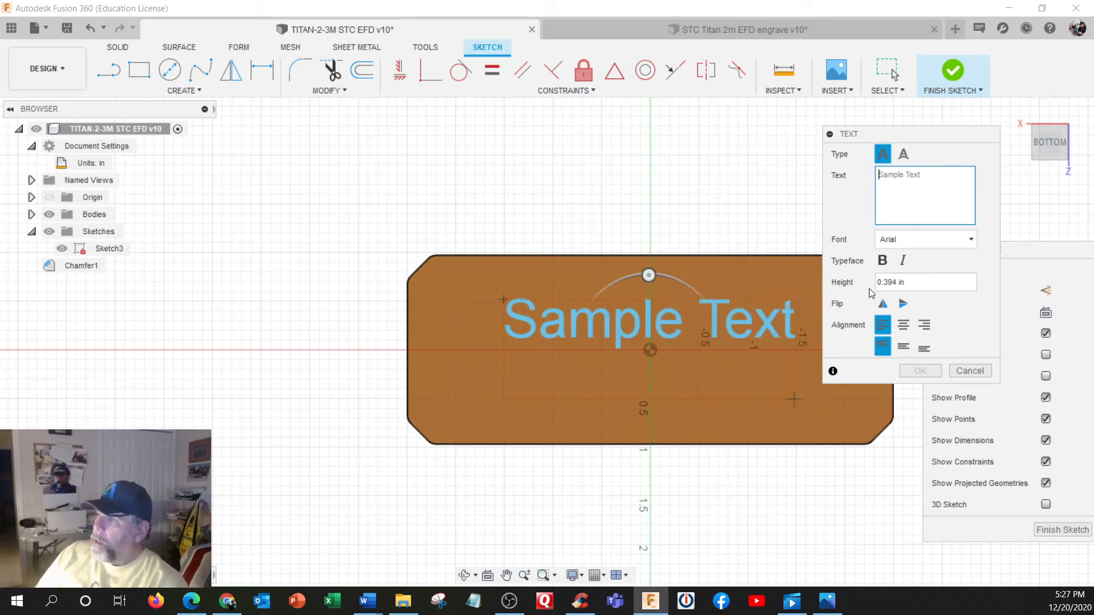
Step: Set the height of the sketch text to 0.15 in
{"action": "left_click", "coordinate": [937, 282]}
{"action": "left_click_drag", "start_coordinate": [925, 282], "coordinate": [834, 286]}
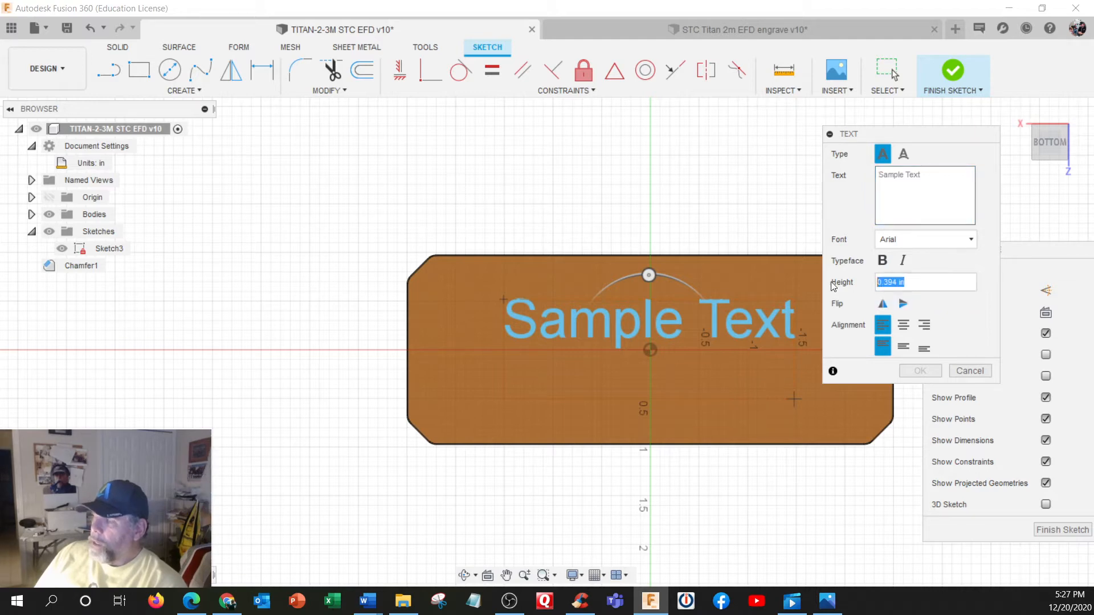
{"action": "key", "text": "BackSpace"}
{"action": "type", "text": ".15"}
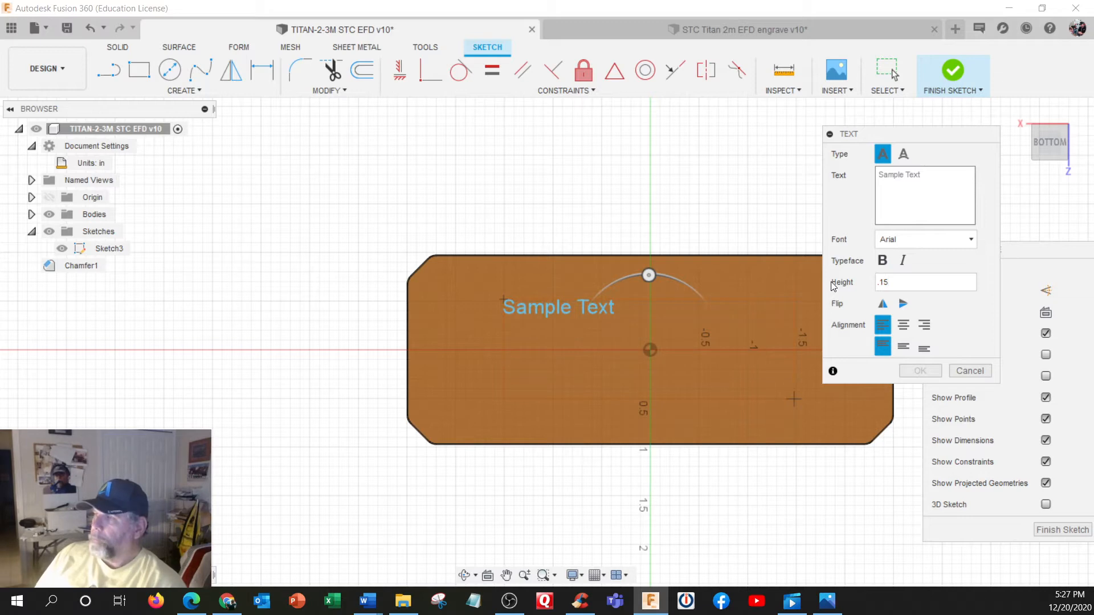
Step: Try the Italic8.shx font on the sketch text and check how the lettering looks up close
{"action": "left_click", "coordinate": [906, 245]}
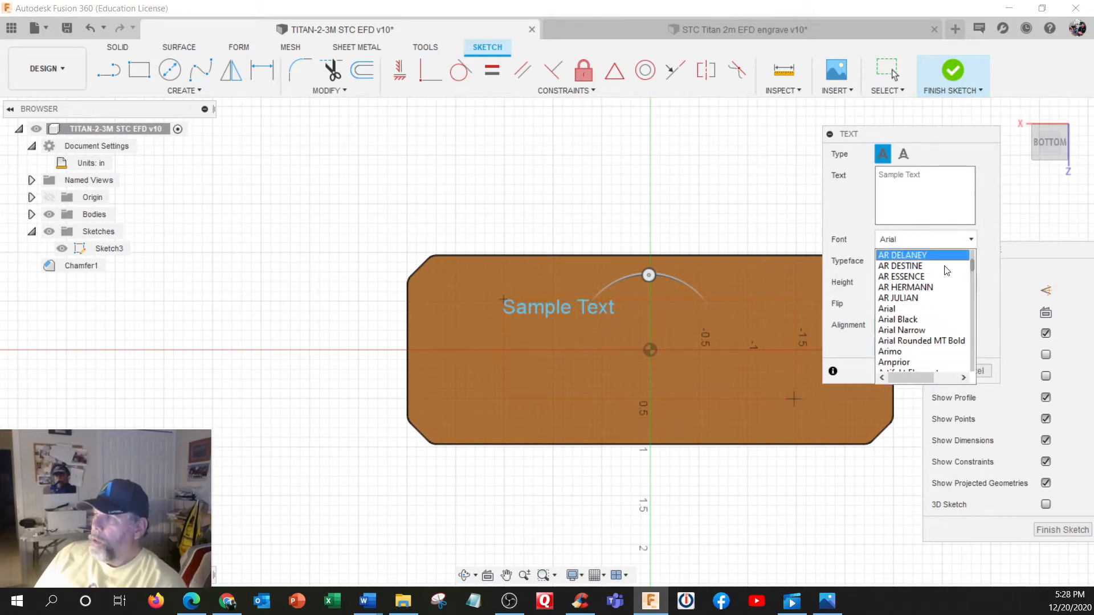
{"action": "left_click_drag", "start_coordinate": [973, 266], "coordinate": [974, 253]}
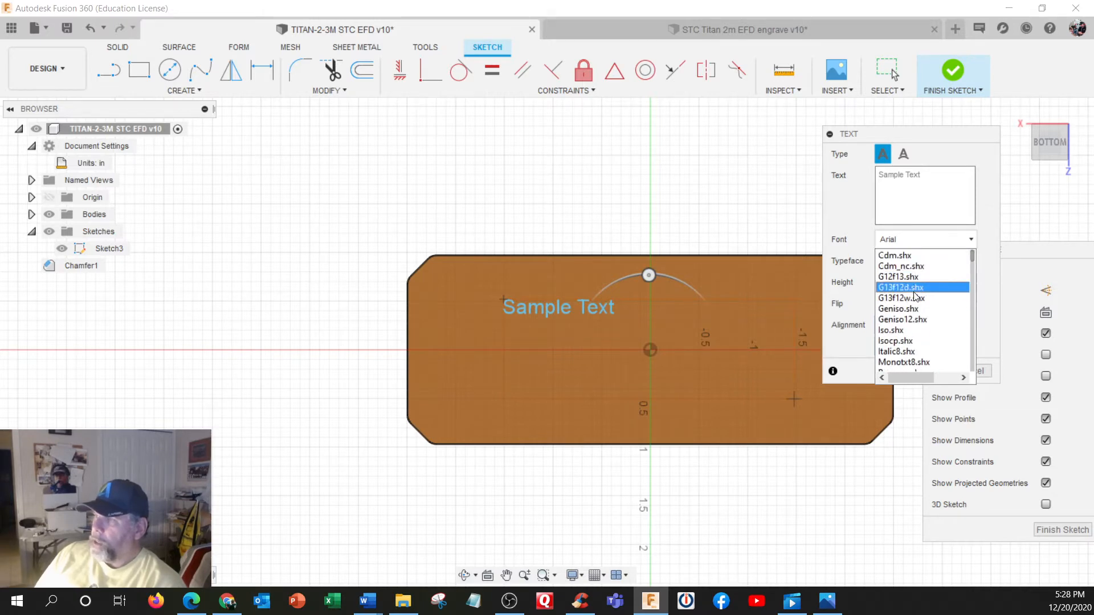
{"action": "scroll", "coordinate": [914, 330], "scroll_direction": "down", "scroll_amount": 1}
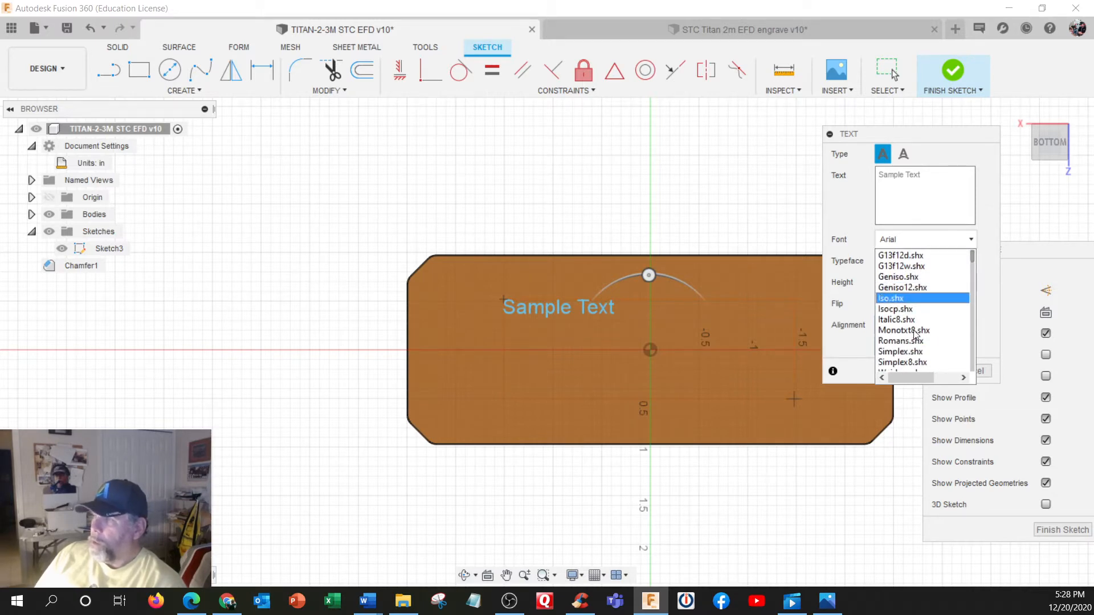
{"action": "scroll", "coordinate": [914, 333], "scroll_direction": "down", "scroll_amount": 1}
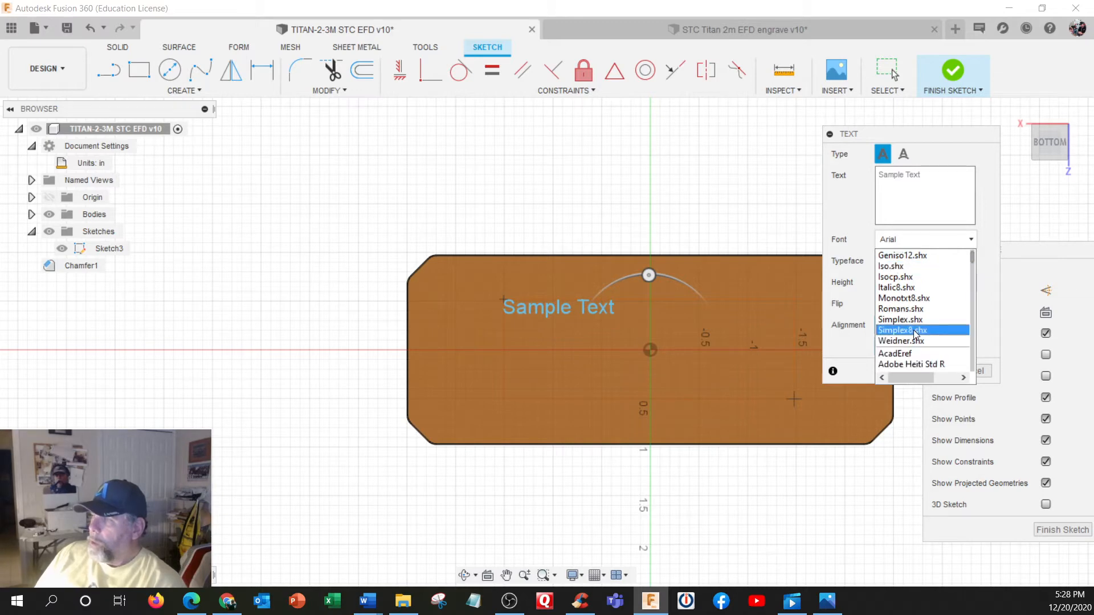
{"action": "left_click", "coordinate": [897, 287]}
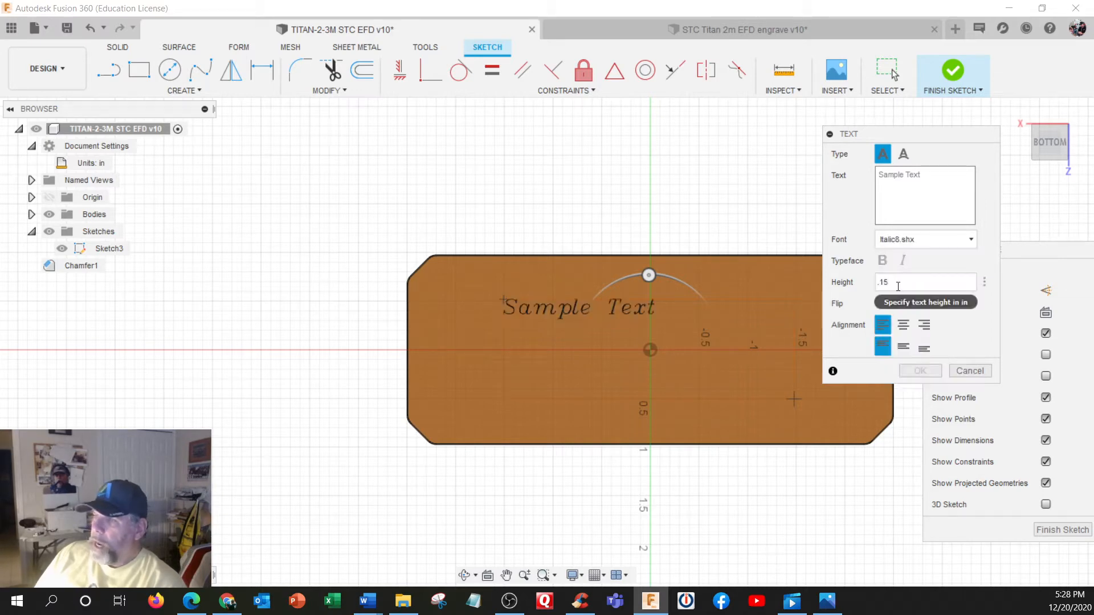
{"action": "scroll", "coordinate": [573, 316], "scroll_direction": "up", "scroll_amount": 5}
{"action": "scroll", "coordinate": [573, 316], "scroll_direction": "down", "scroll_amount": 5}
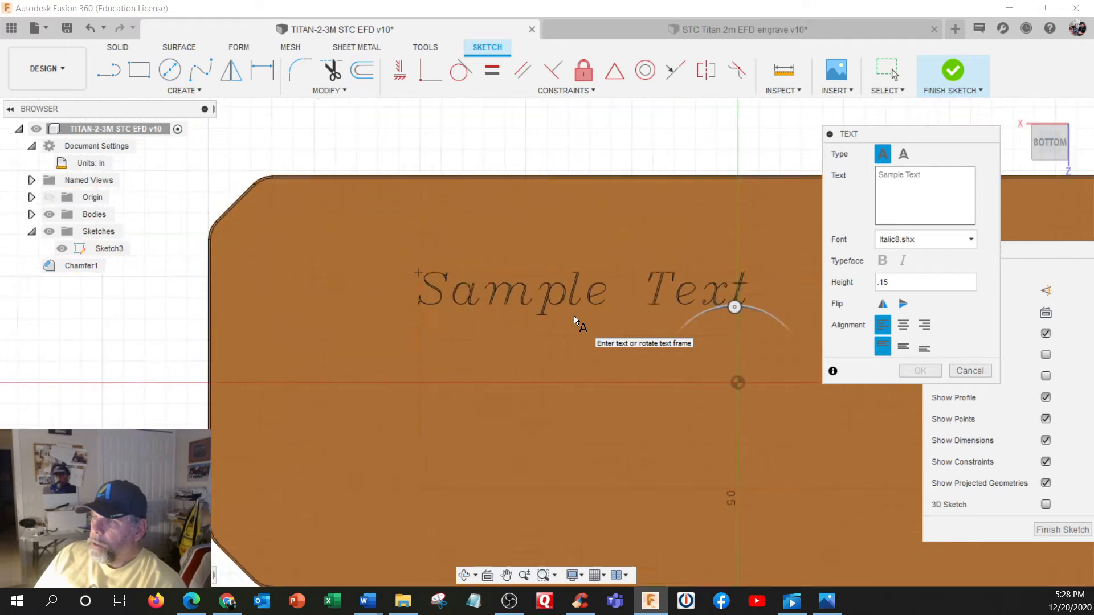
Step: Set the sketch text's font to Simplex8.shx and centre it horizontally and vertically in its frame
{"action": "left_click", "coordinate": [921, 239]}
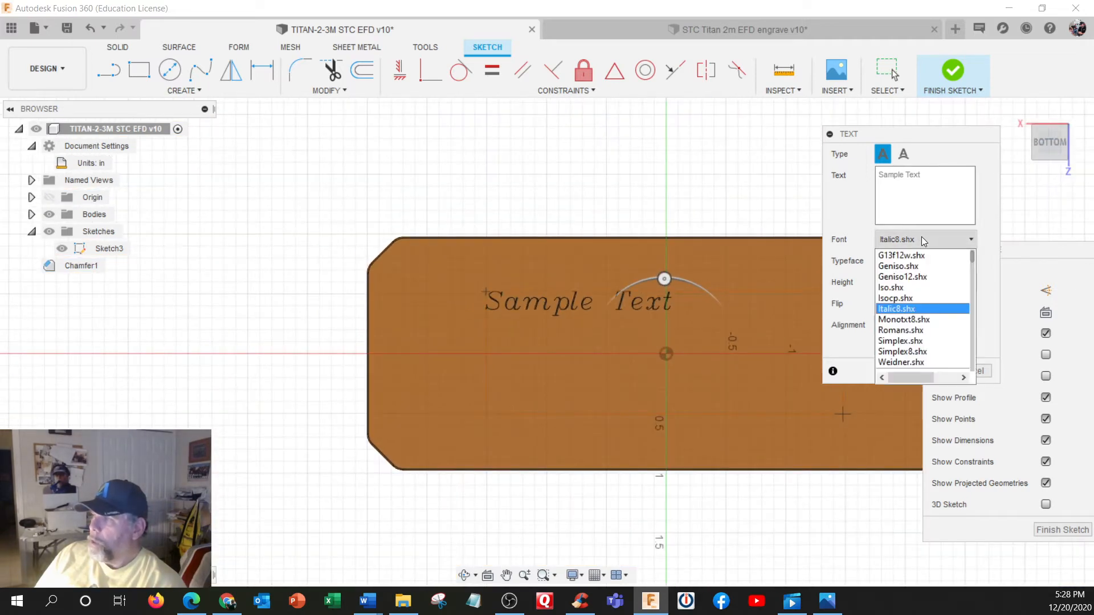
{"action": "left_click", "coordinate": [898, 352]}
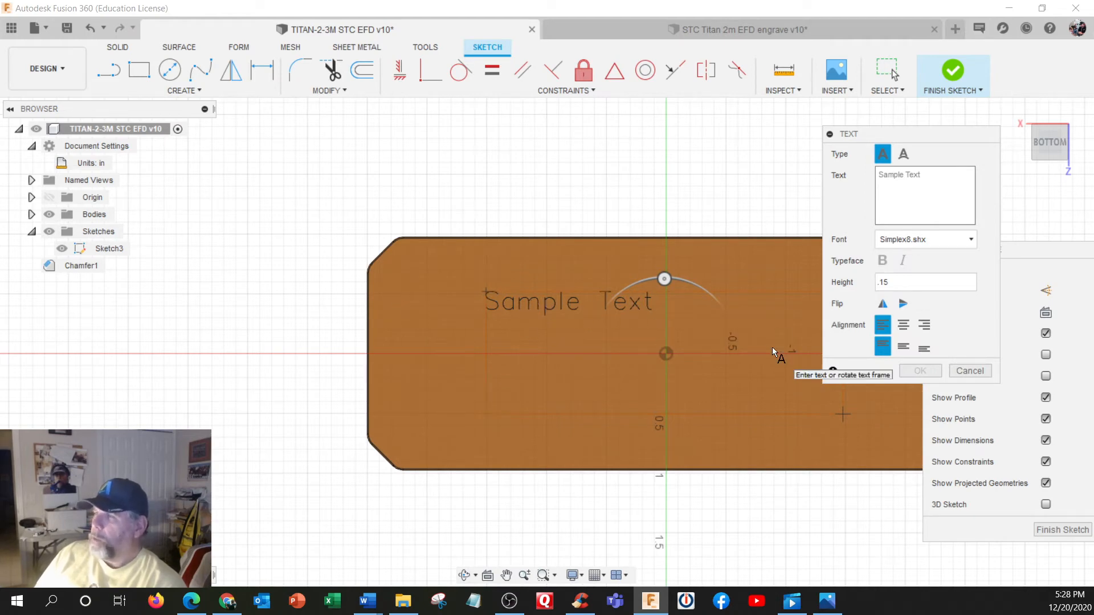
{"action": "left_click", "coordinate": [903, 325]}
{"action": "left_click", "coordinate": [902, 346]}
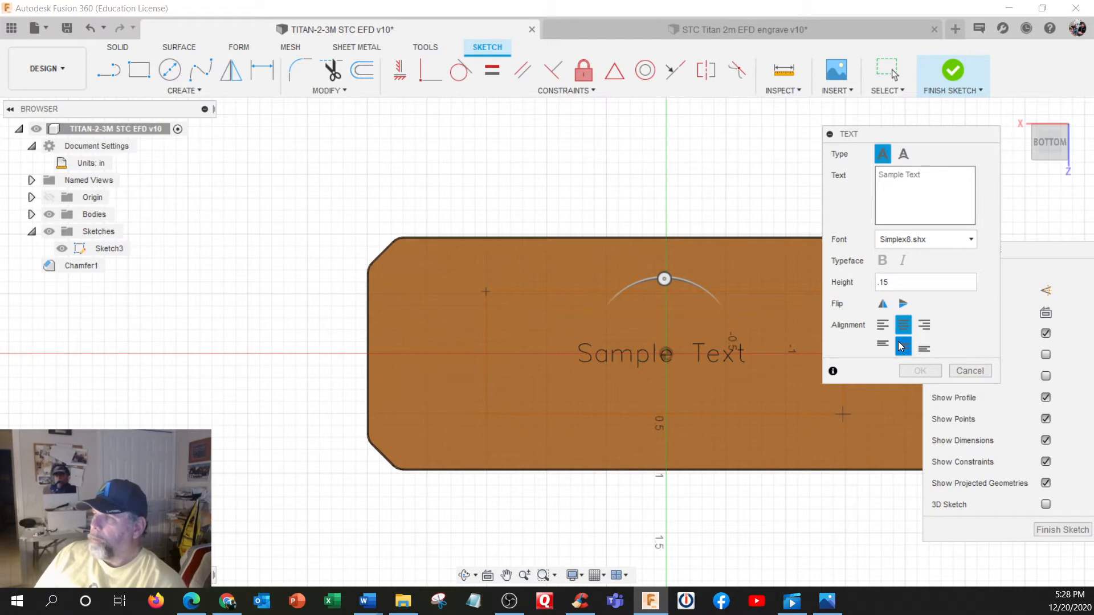
Step: Enter "CNC Dude" and "Titan 2M" as the sketch text, on two lines separated by a blank line
{"action": "left_click", "coordinate": [942, 178]}
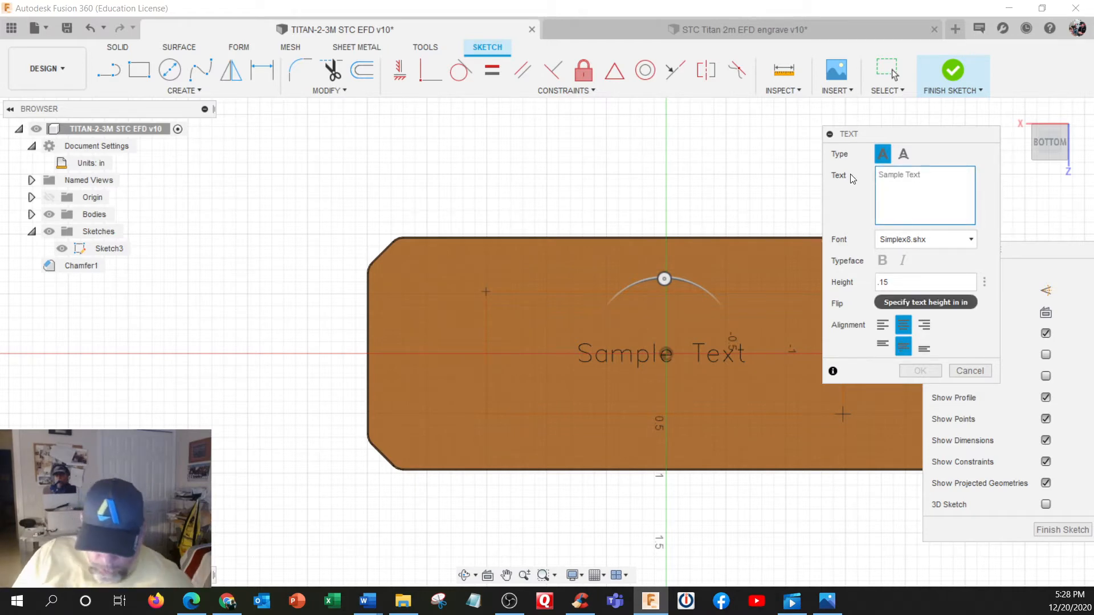
{"action": "type", "text": "CNC D"}
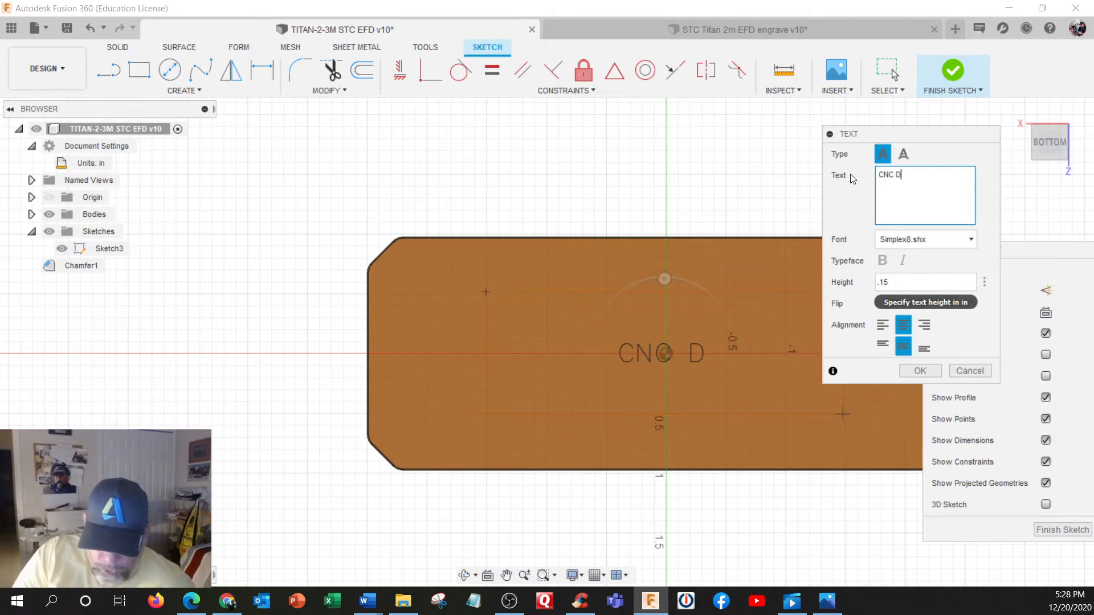
{"action": "type", "text": "ude"}
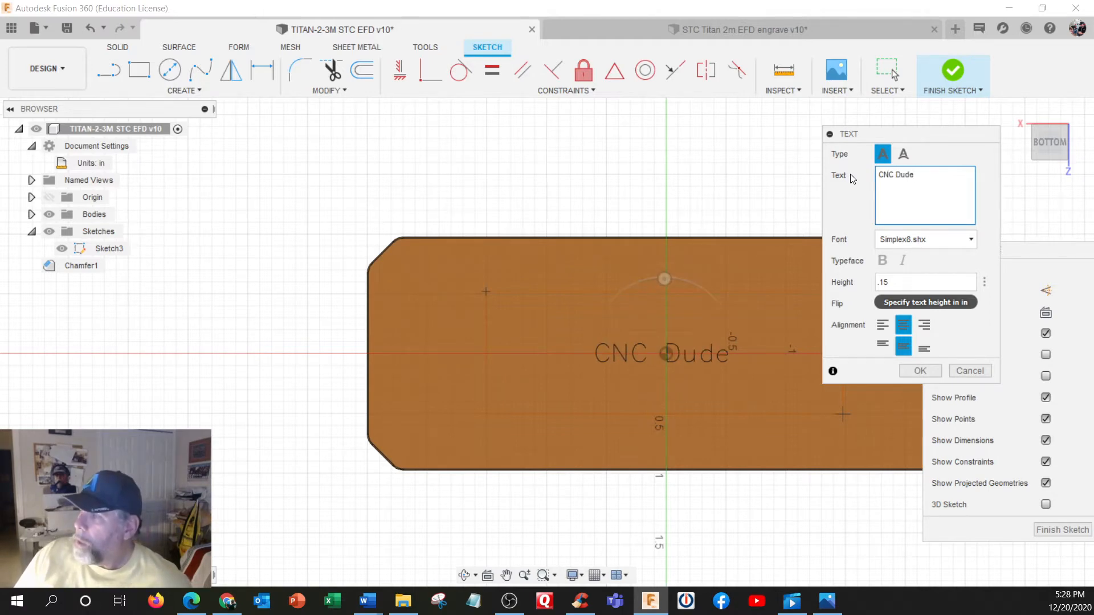
{"action": "key", "text": "Return"}
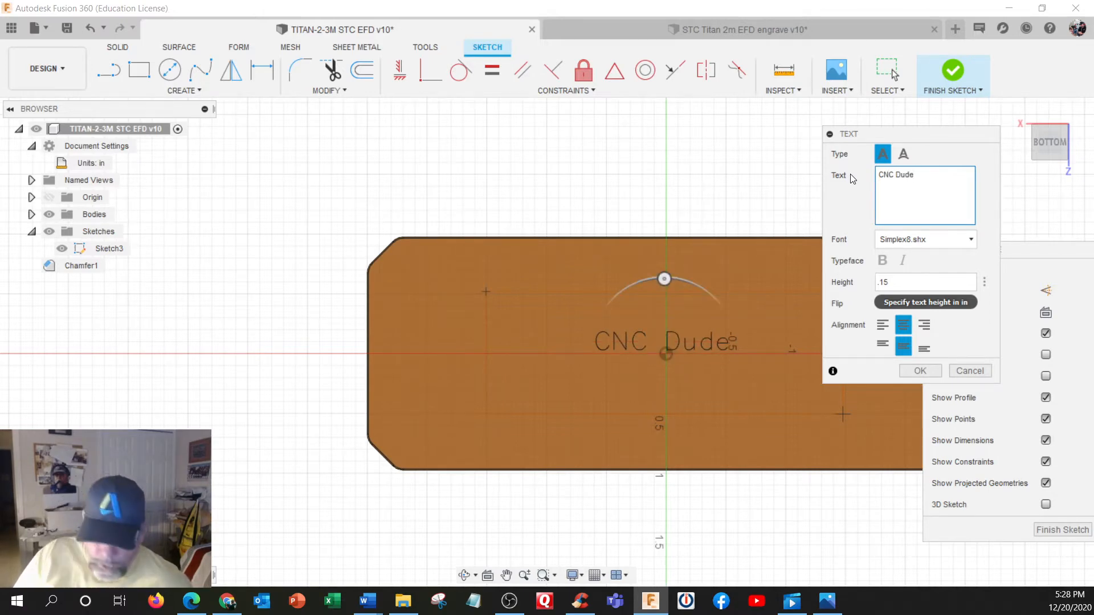
{"action": "type", "text": "Titan 2"}
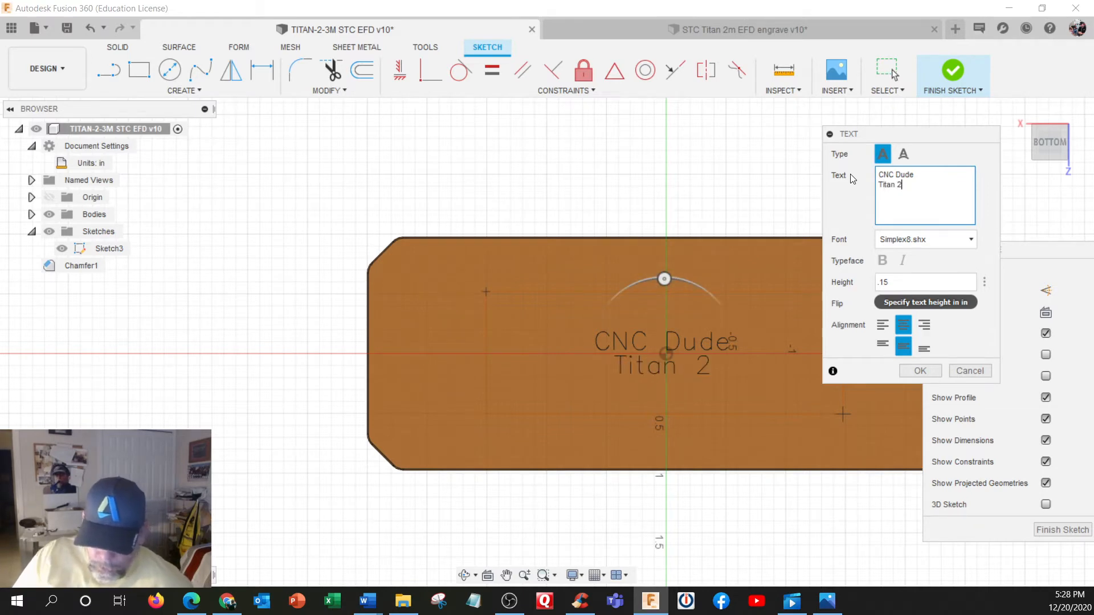
{"action": "type", "text": "M"}
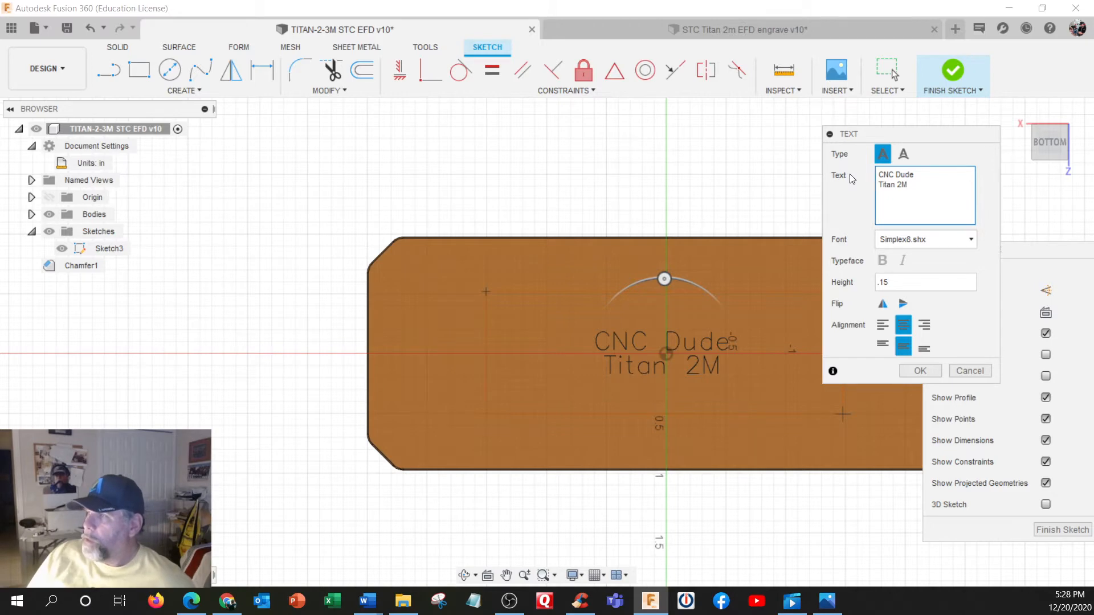
{"action": "key", "text": "Return"}
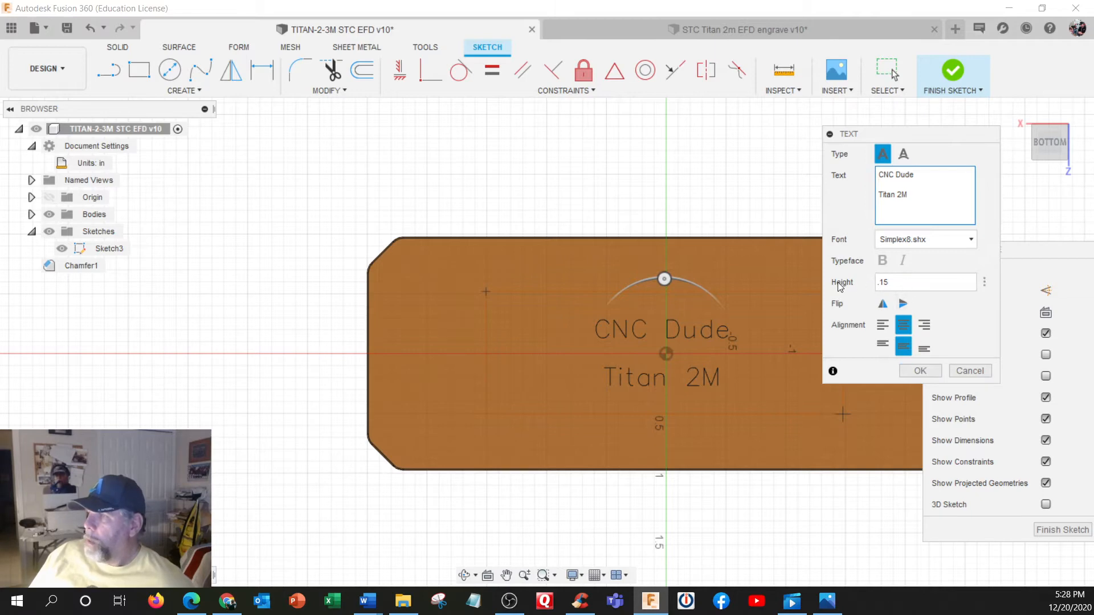
Step: Set the text height to 0.175 in, accept the text and finish the sketch
{"action": "left_click", "coordinate": [905, 283]}
{"action": "type", "text": ".1"}
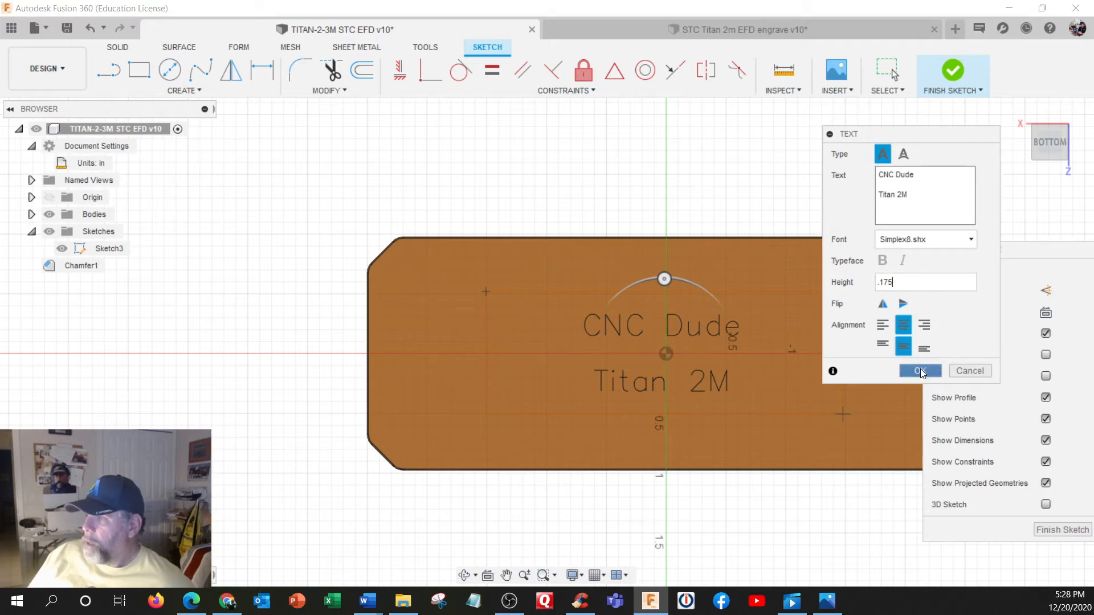
{"action": "left_click", "coordinate": [920, 371]}
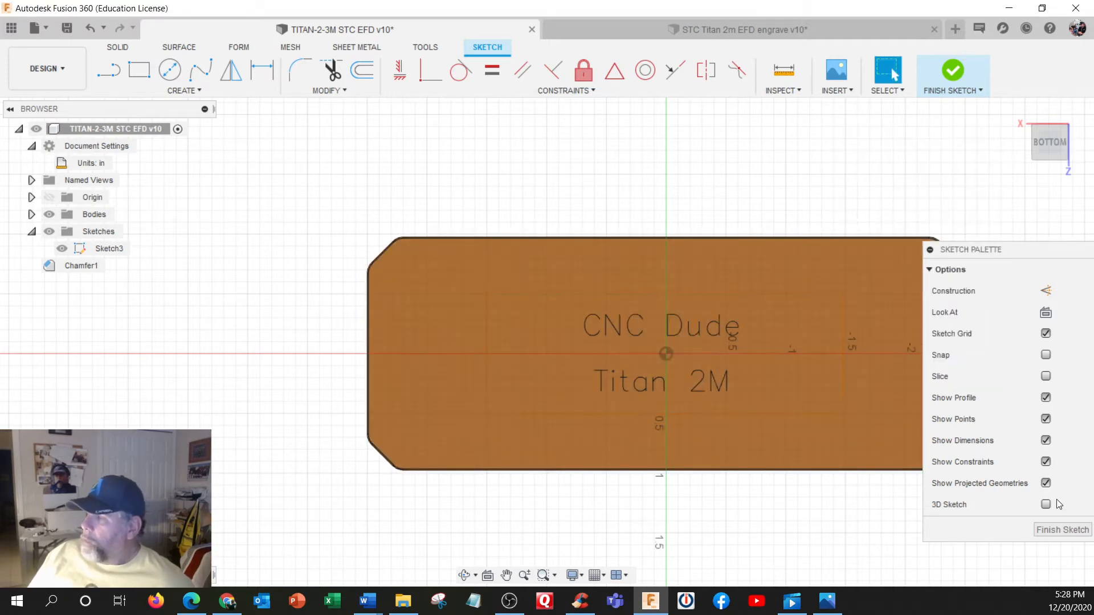
{"action": "left_click", "coordinate": [1062, 529]}
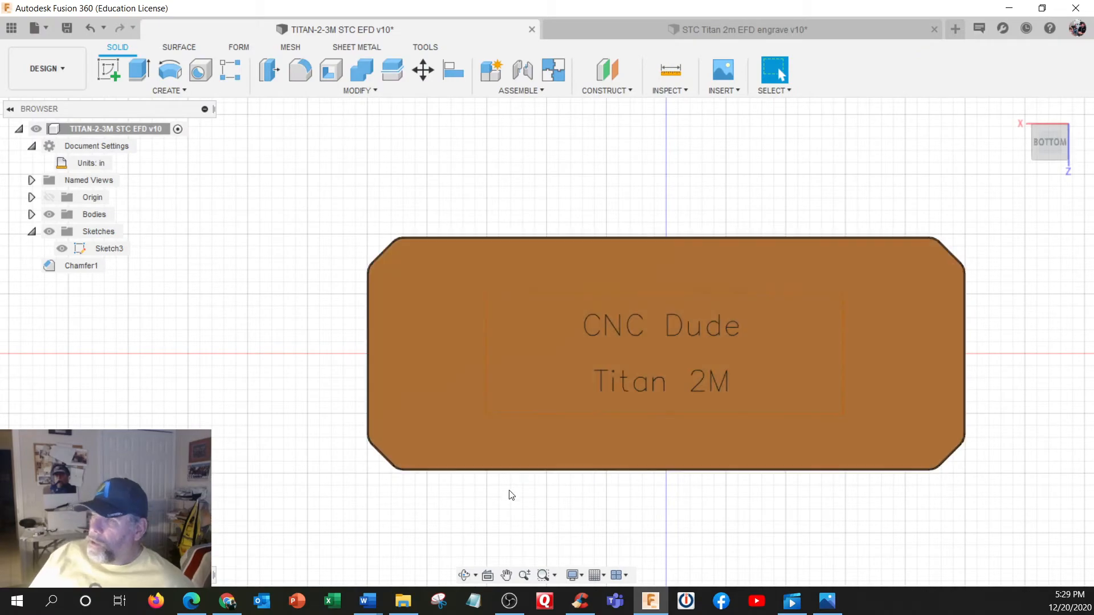
Step: Switch to the Manufacture workspace and make Setup2 the active setup
{"action": "middle_click_drag", "start_coordinate": [511, 495], "coordinate": [493, 455], "text": "shift"}
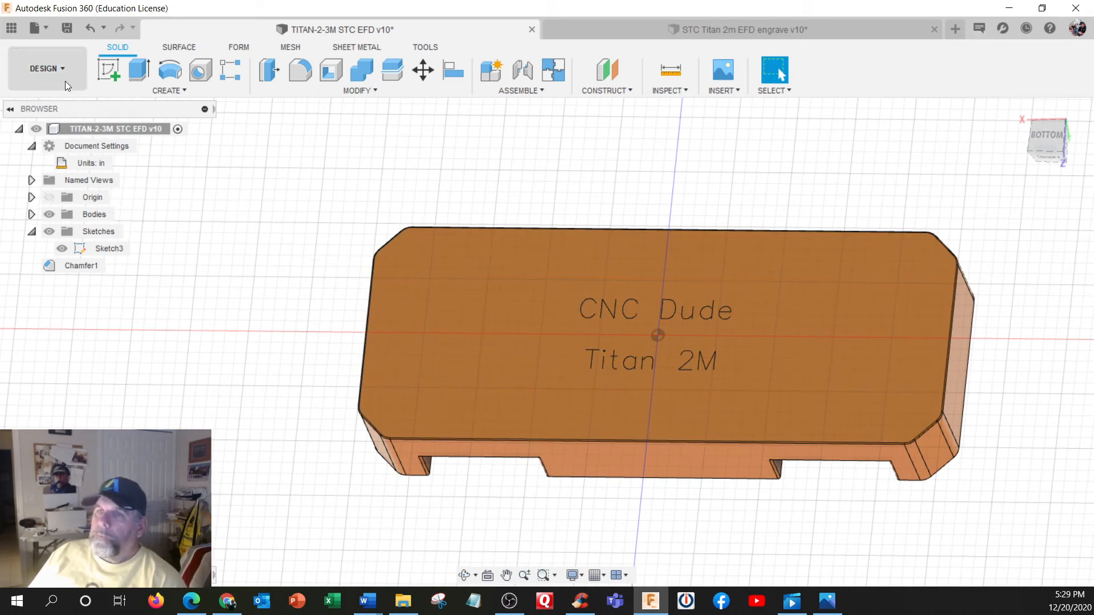
{"action": "left_click", "coordinate": [59, 66]}
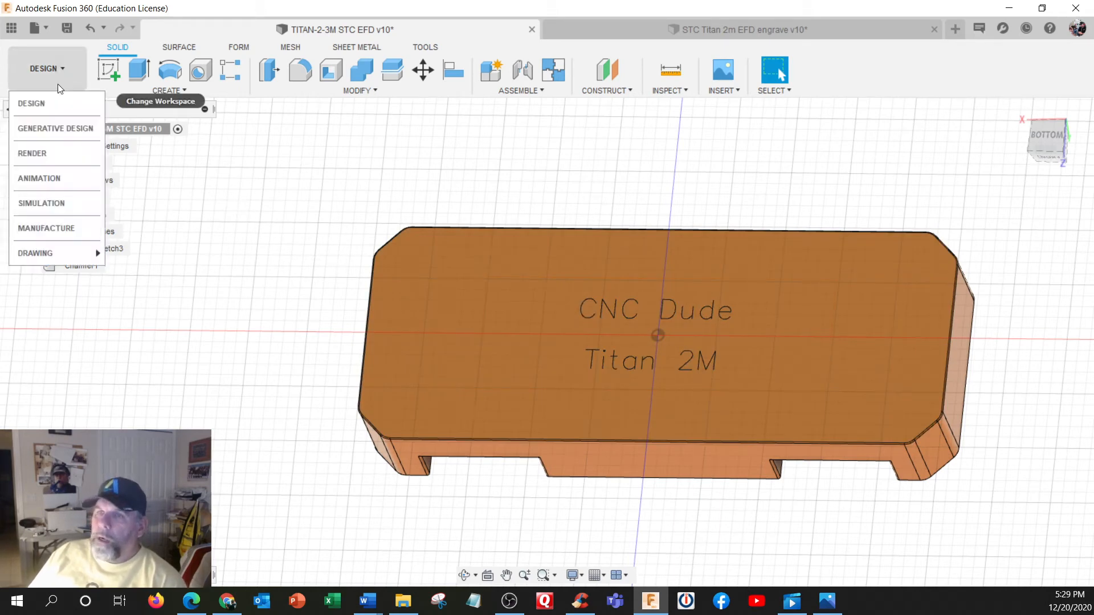
{"action": "left_click", "coordinate": [58, 228]}
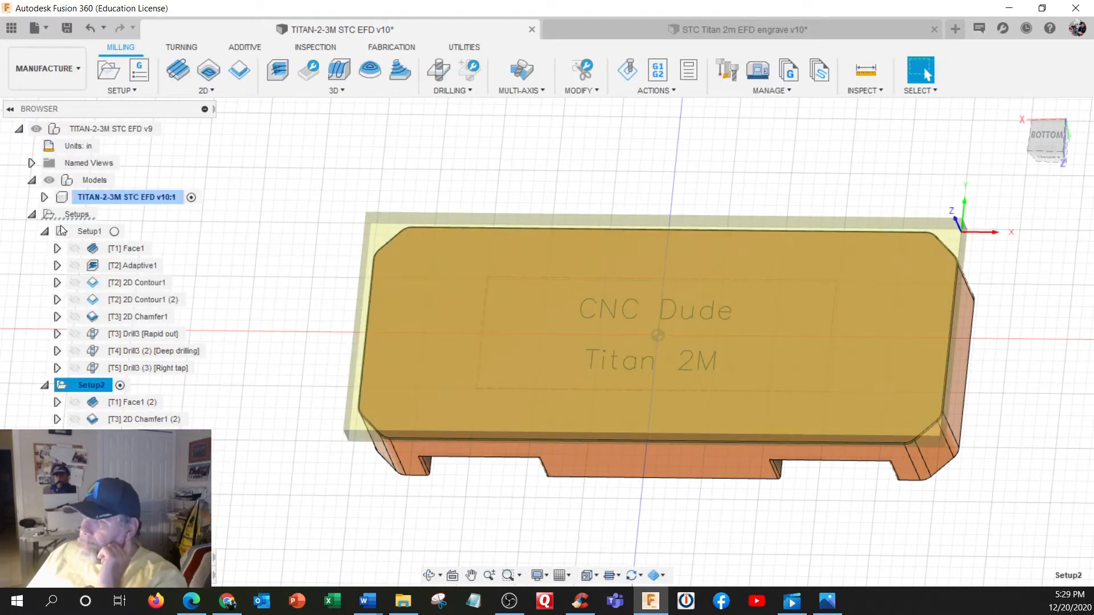
{"action": "left_click", "coordinate": [1045, 144]}
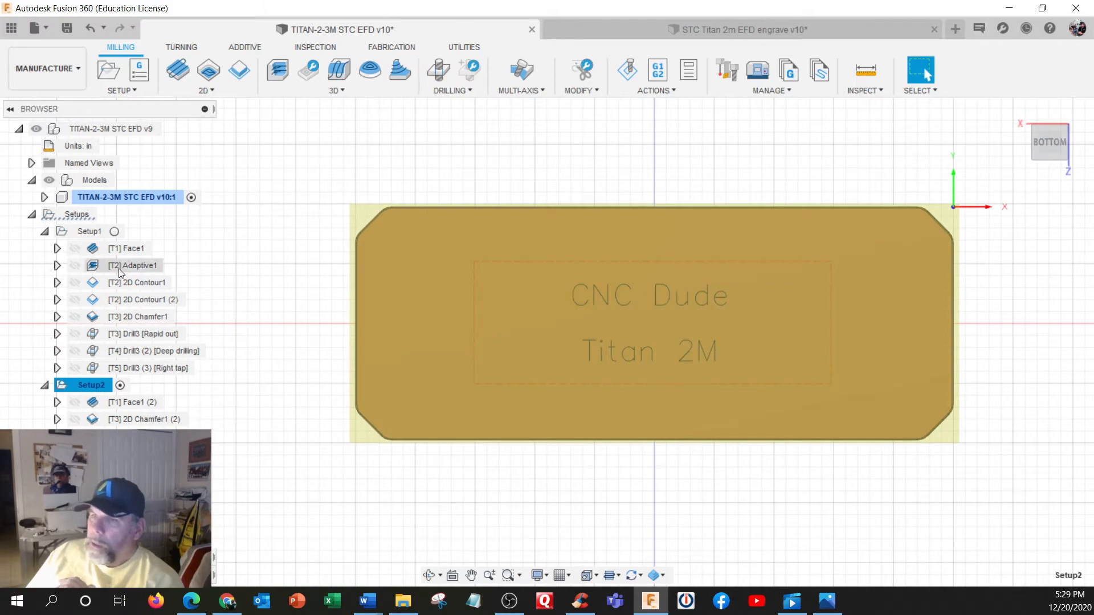
{"action": "left_click", "coordinate": [114, 231]}
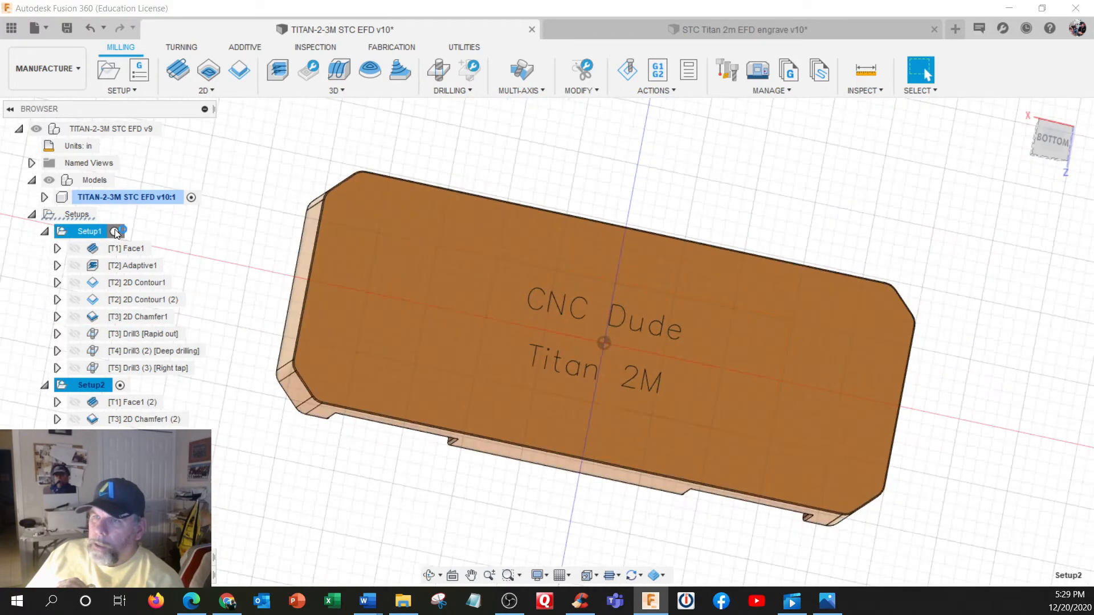
{"action": "left_click", "coordinate": [118, 386]}
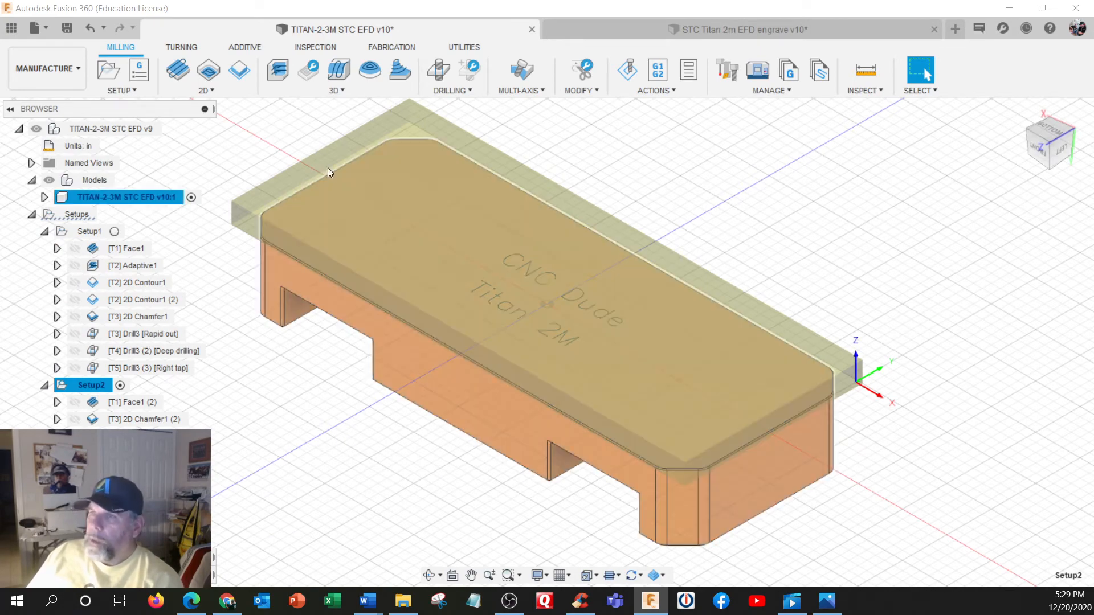
Step: Start a 2D Trace toolpath using tool 20, the 1/16" Ball Engrave Mill from the STC Titan BB Aluminum Tools library
{"action": "left_click", "coordinate": [214, 91]}
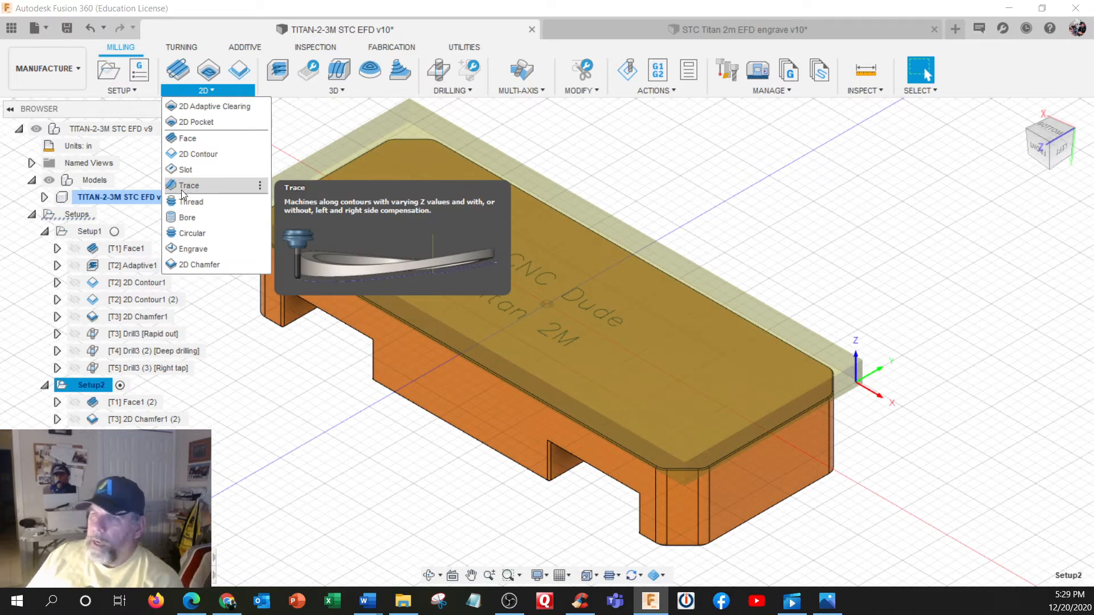
{"action": "left_click", "coordinate": [189, 186]}
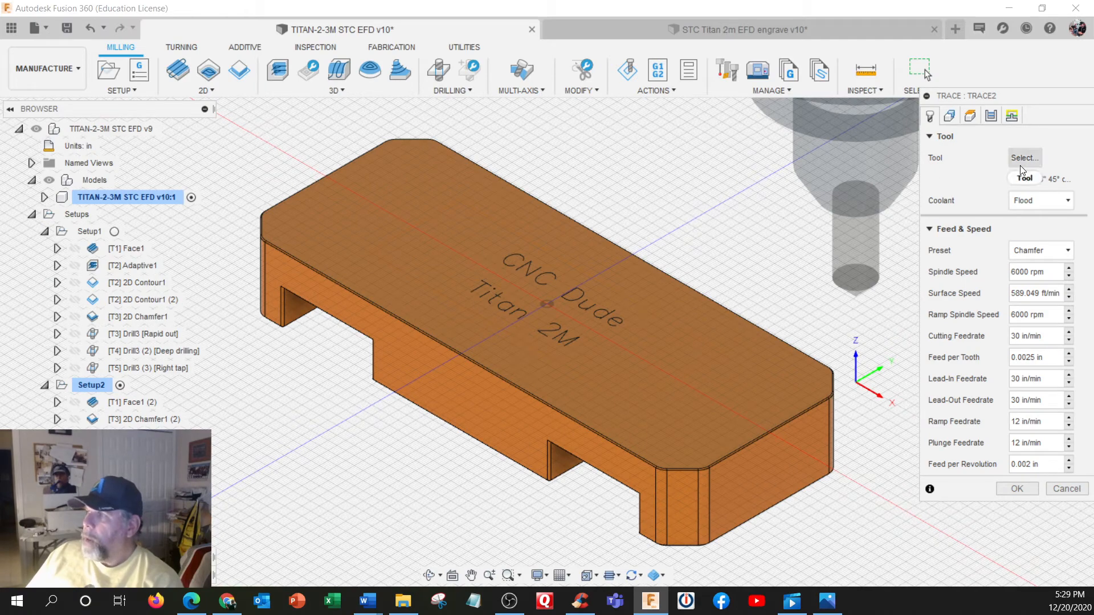
{"action": "left_click", "coordinate": [1026, 159]}
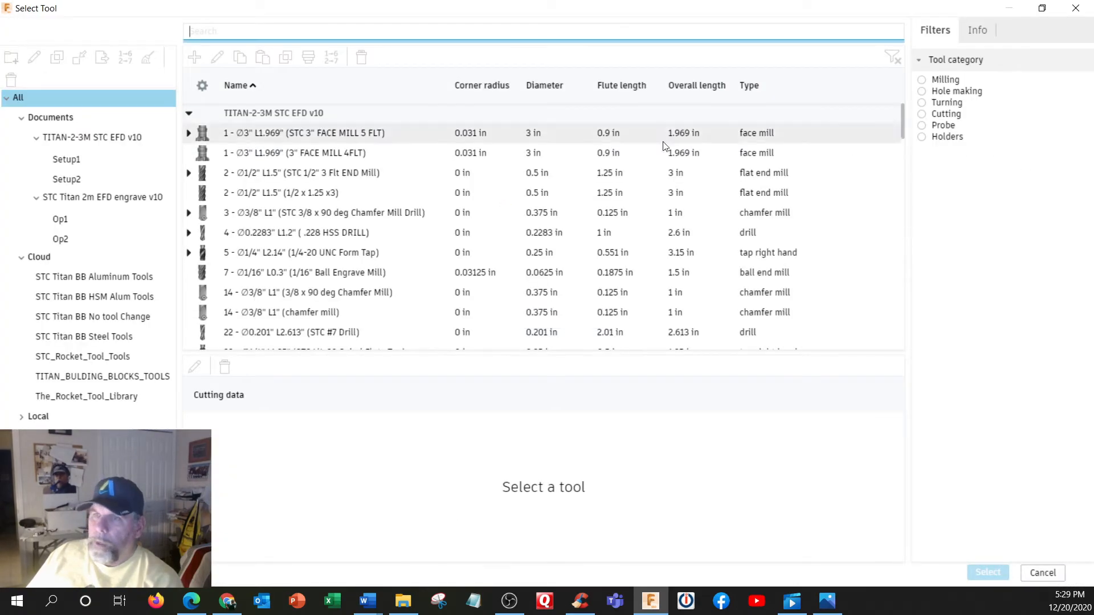
{"action": "left_click", "coordinate": [104, 279]}
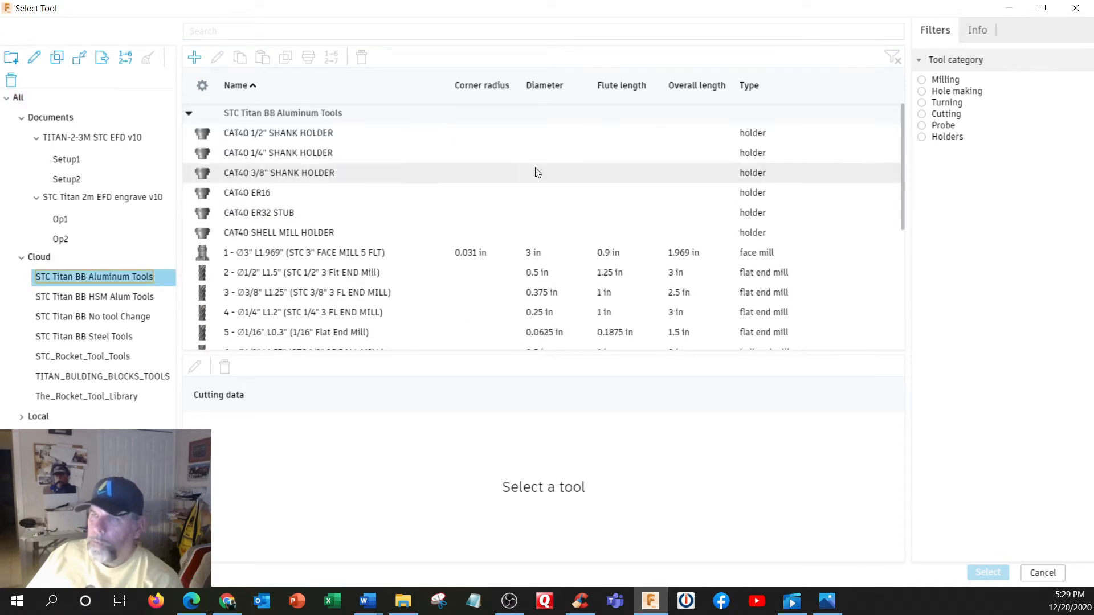
{"action": "left_click", "coordinate": [923, 80]}
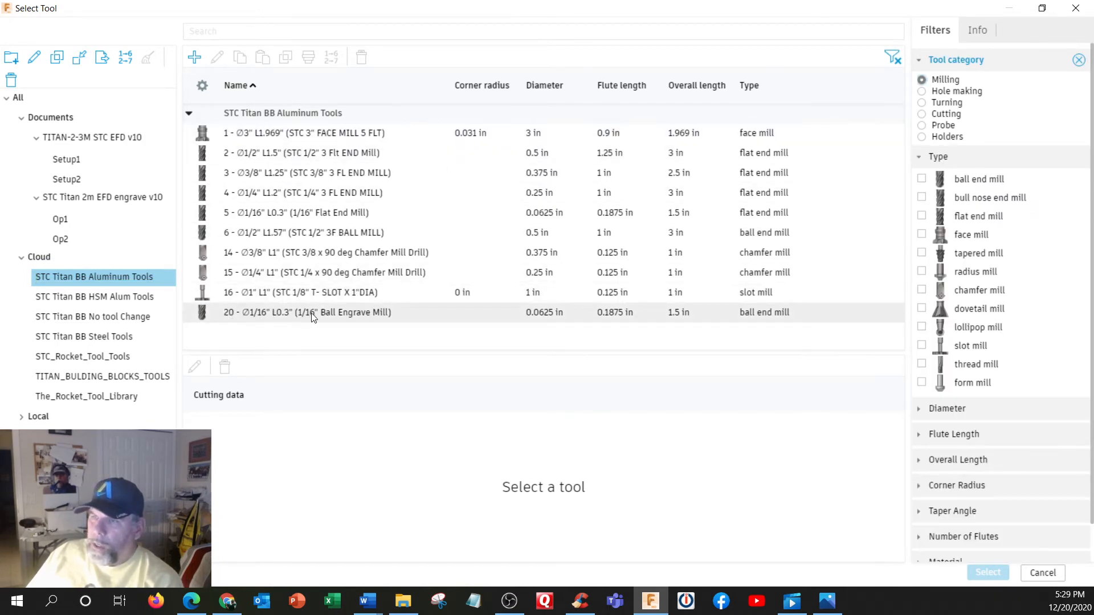
{"action": "left_click", "coordinate": [347, 312]}
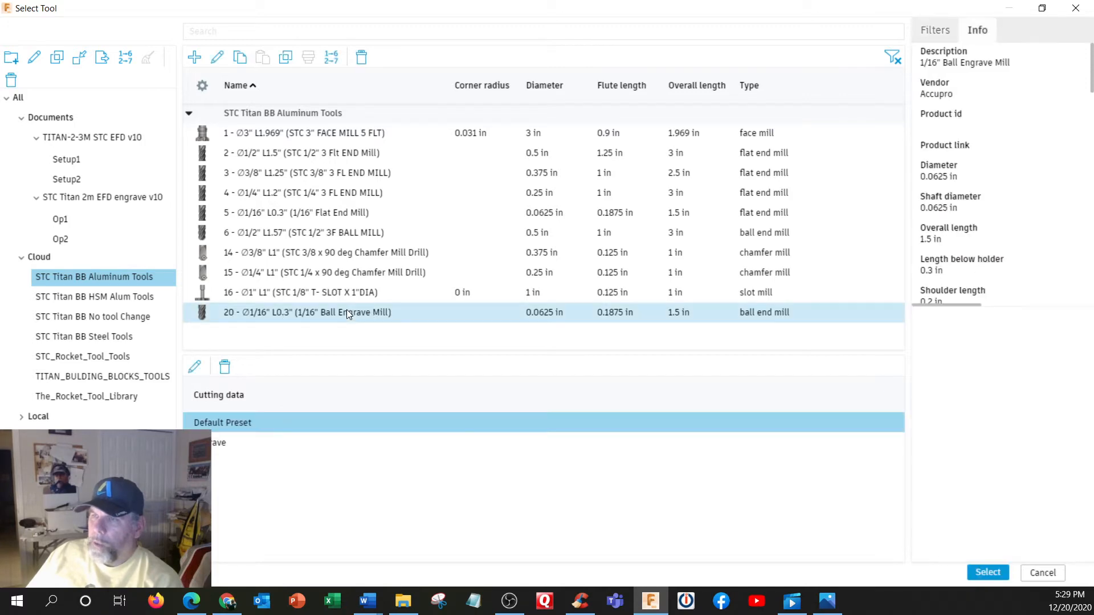
{"action": "left_click", "coordinate": [989, 572]}
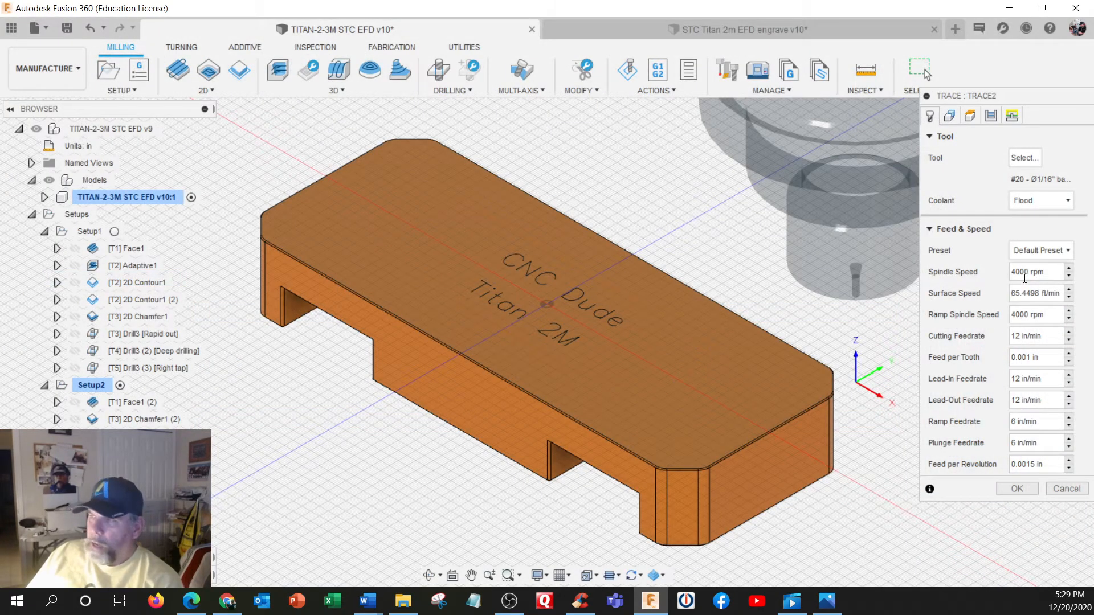
Step: Apply the Engrave feed and speed preset to the Trace toolpath and open its geometry settings
{"action": "left_click", "coordinate": [1030, 250]}
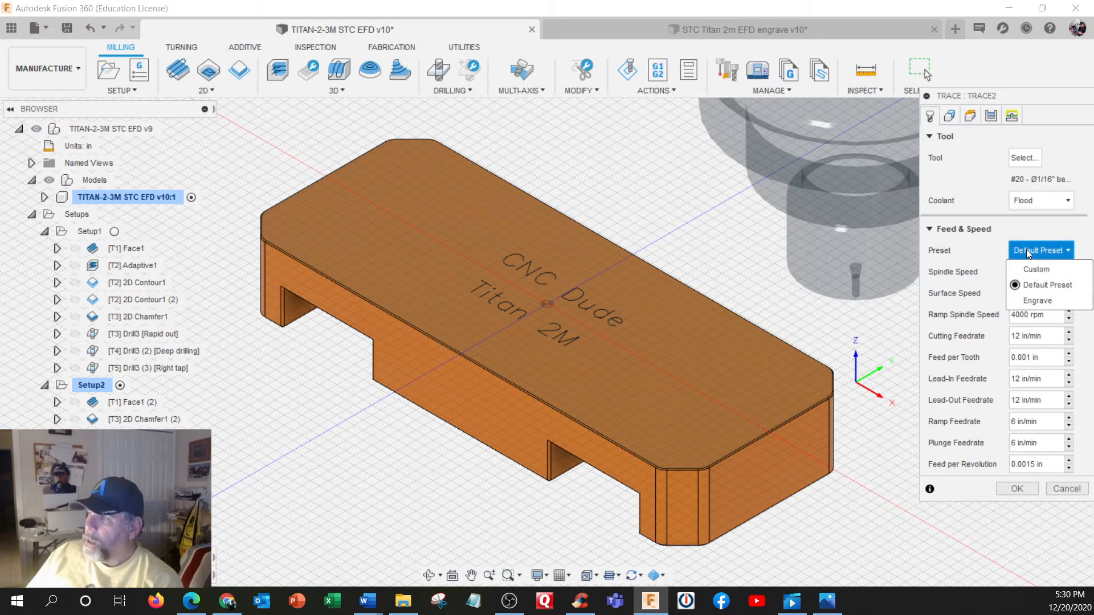
{"action": "left_click", "coordinate": [1028, 302]}
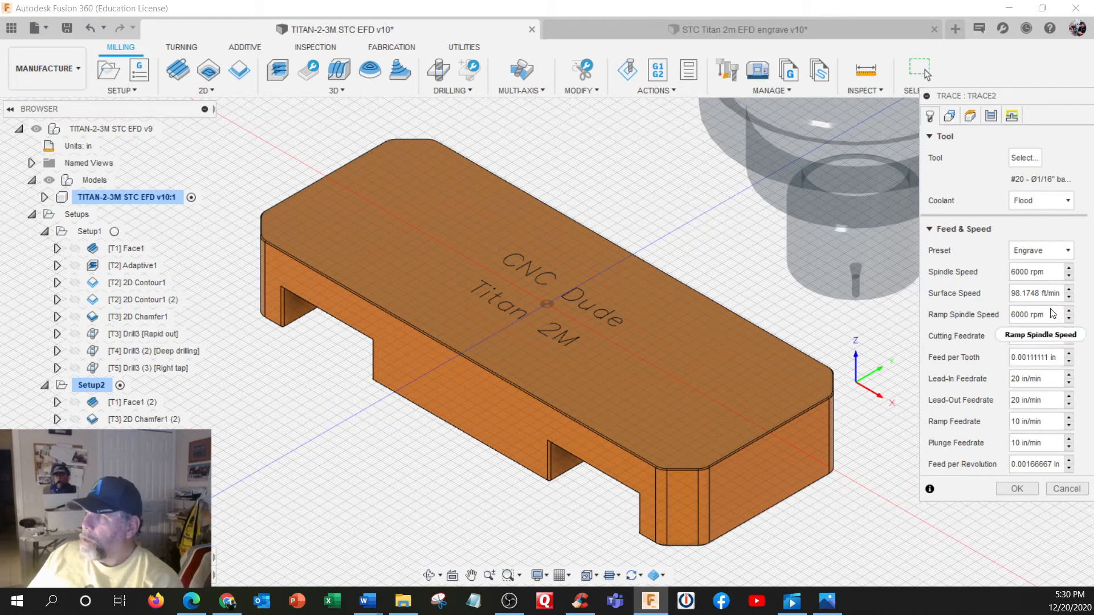
{"action": "left_click", "coordinate": [949, 116]}
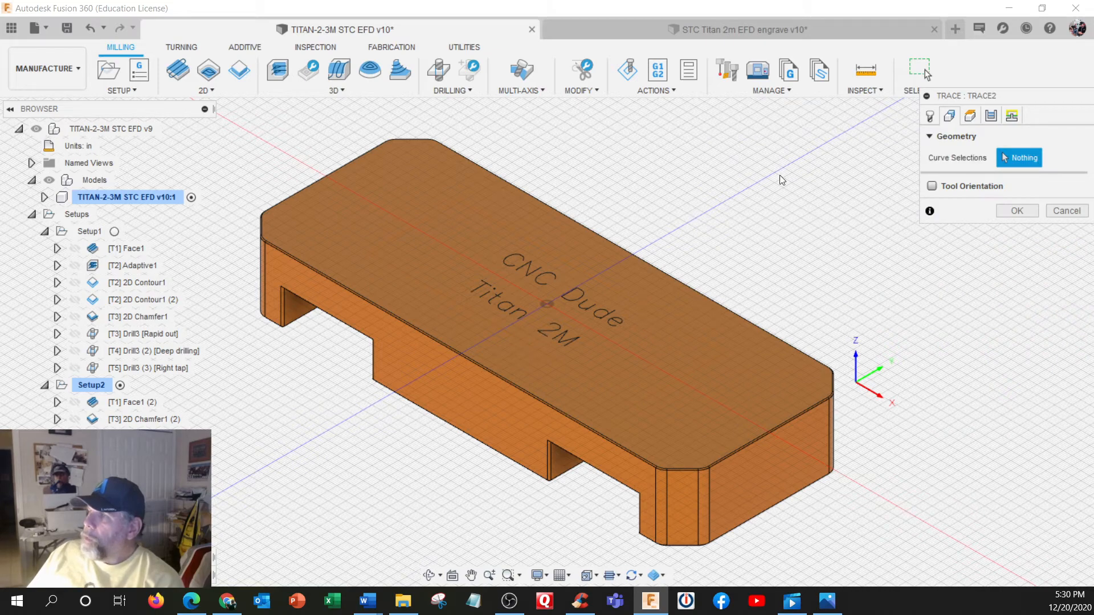
Step: Select the "CNC Dude / Titan 2M" sketch text on the part's face as the Trace toolpath's curves
{"action": "scroll", "coordinate": [545, 285], "scroll_direction": "up", "scroll_amount": 2}
{"action": "scroll", "coordinate": [542, 284], "scroll_direction": "up", "scroll_amount": 3}
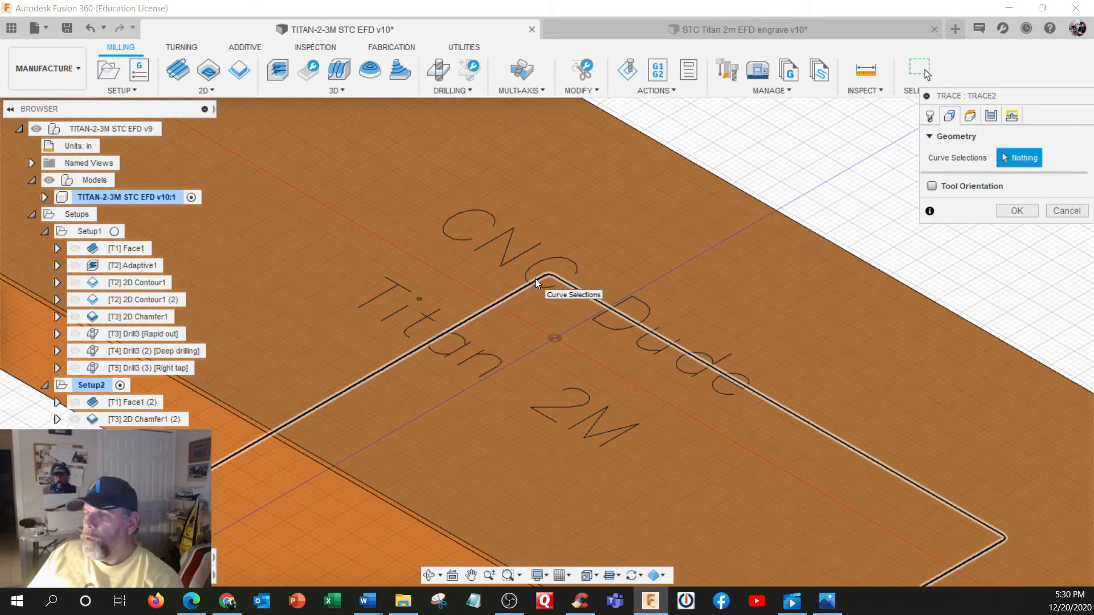
{"action": "left_click", "coordinate": [451, 235]}
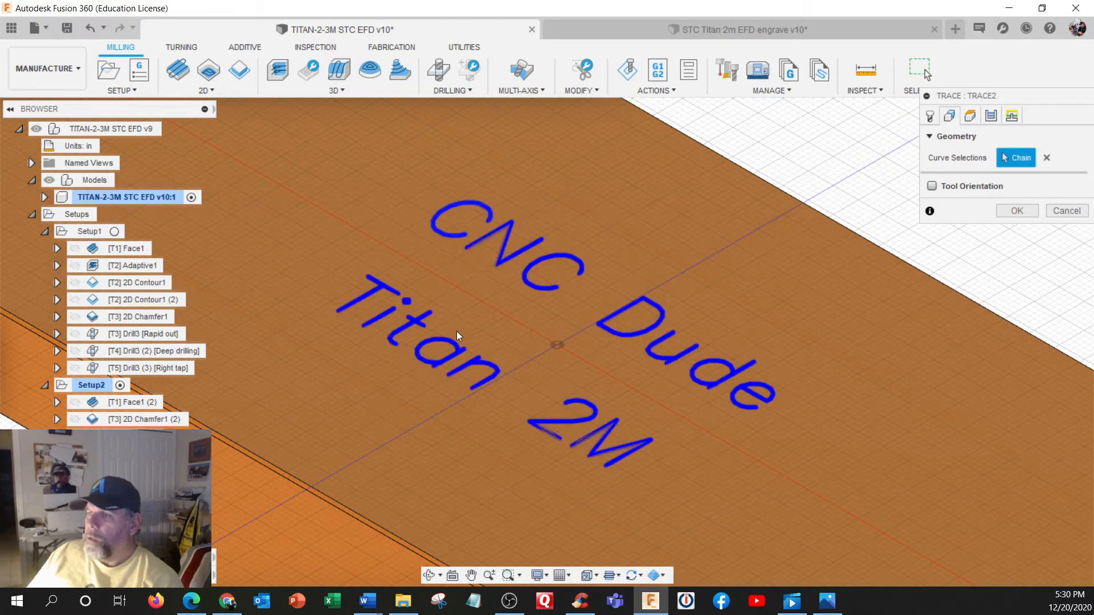
{"action": "scroll", "coordinate": [454, 338], "scroll_direction": "down", "scroll_amount": 3}
{"action": "scroll", "coordinate": [453, 337], "scroll_direction": "down", "scroll_amount": 5}
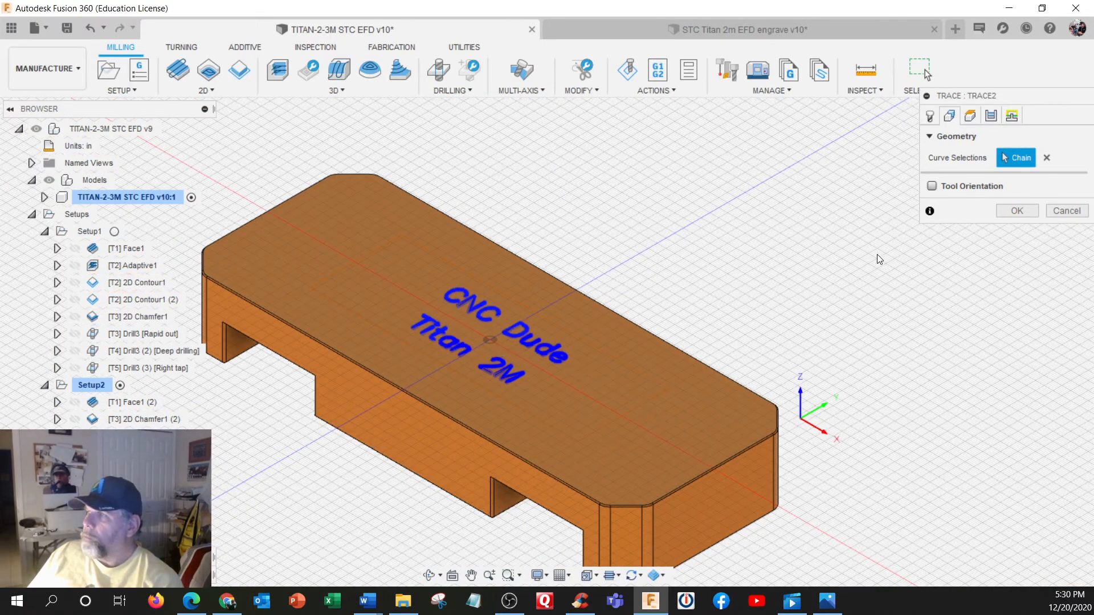
Step: Reference both the clearance height and the retract height of the Trace toolpath from Model top
{"action": "left_click", "coordinate": [969, 115]}
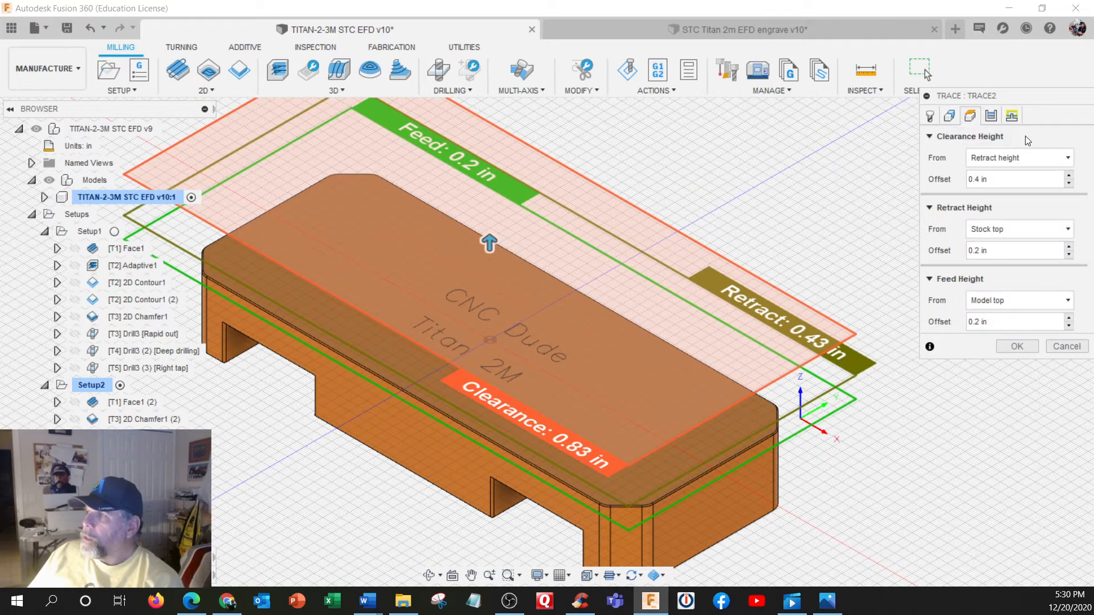
{"action": "left_click", "coordinate": [1043, 158]}
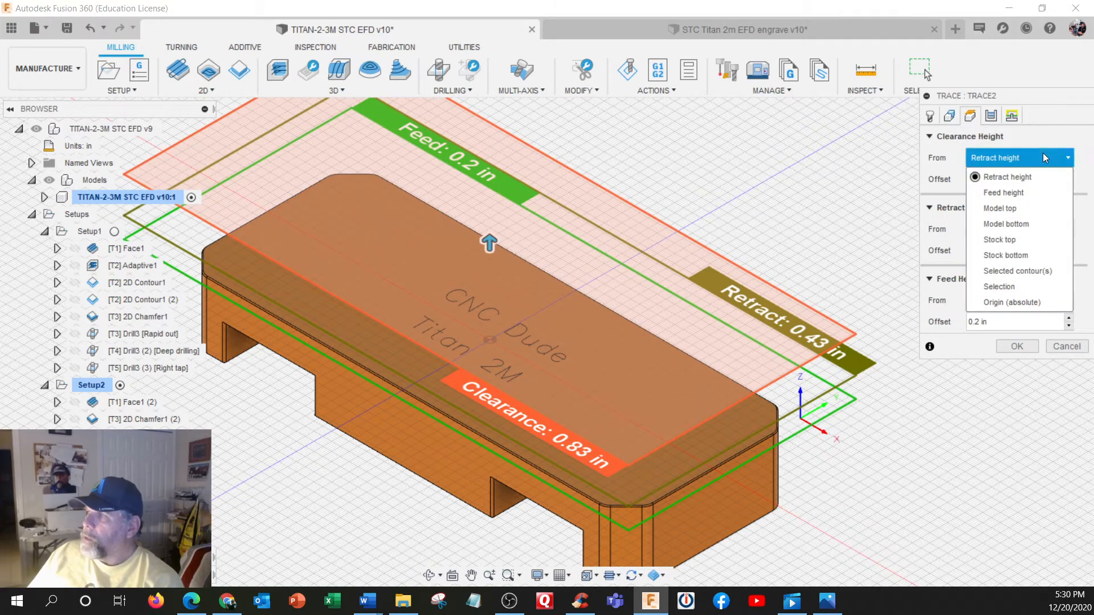
{"action": "left_click", "coordinate": [1002, 209]}
{"action": "left_click", "coordinate": [1005, 228]}
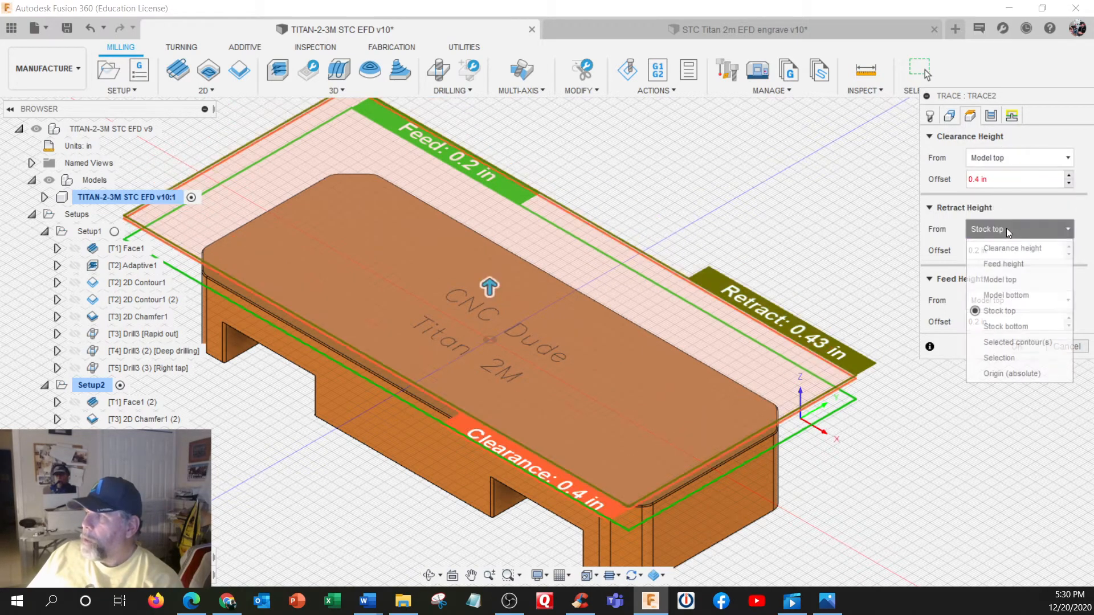
{"action": "left_click", "coordinate": [989, 282]}
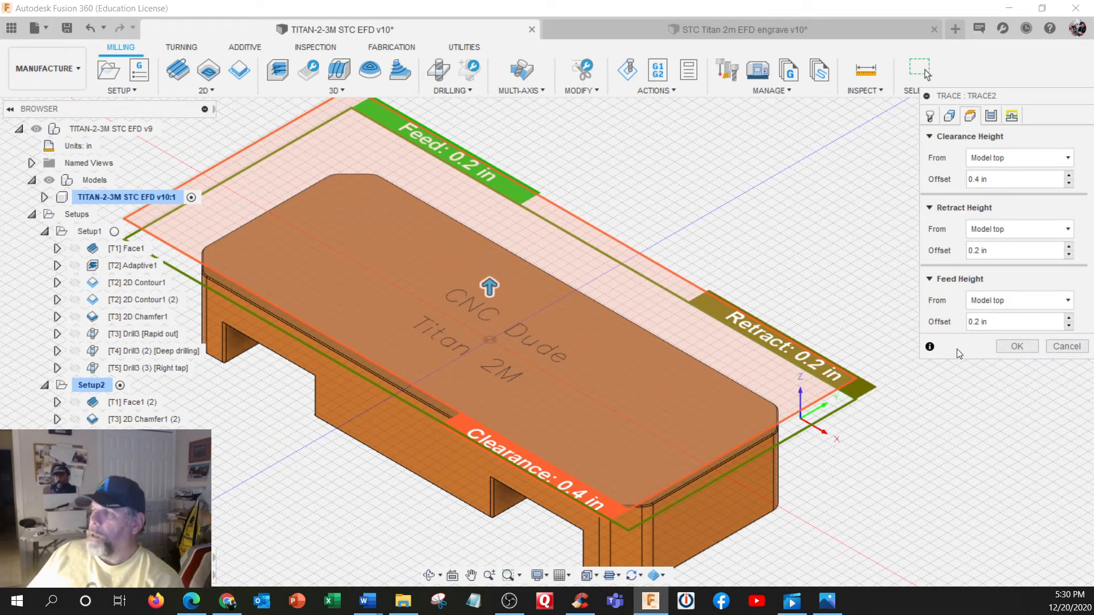
Step: Keep sideways compensation at Center, set the axial offset to -0.003 in, and accept the Trace toolpath
{"action": "left_click", "coordinate": [991, 117]}
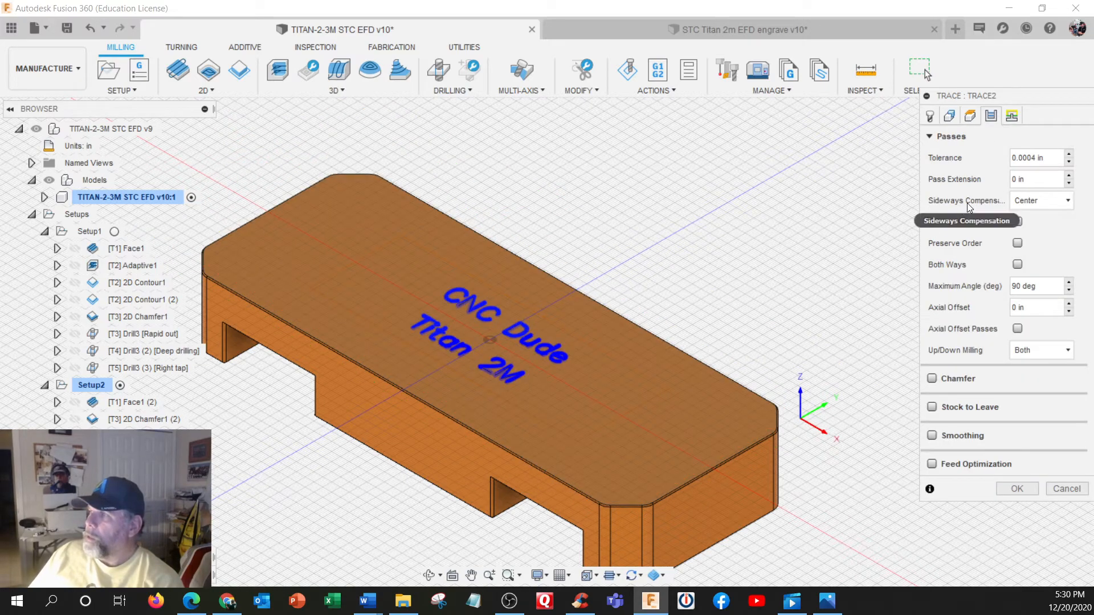
{"action": "left_click", "coordinate": [1035, 202]}
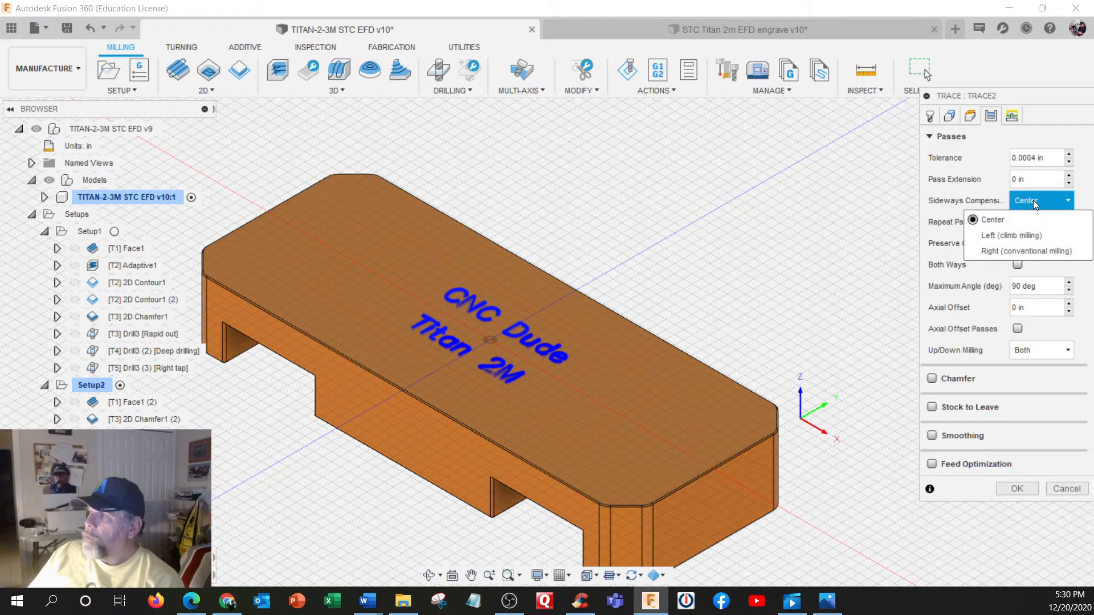
{"action": "left_click", "coordinate": [986, 223]}
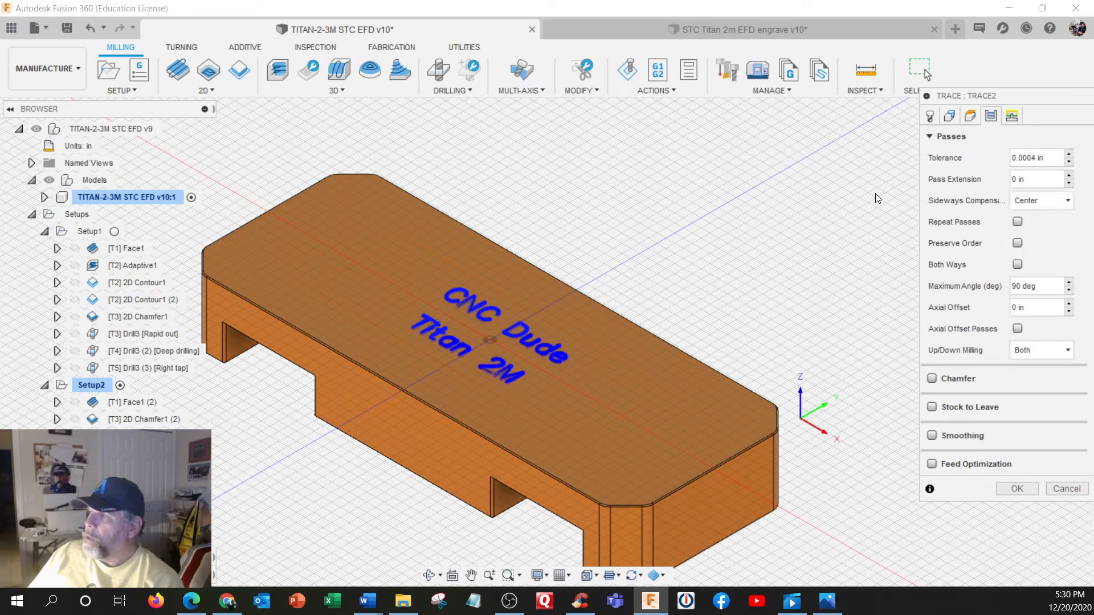
{"action": "left_click", "coordinate": [1033, 308]}
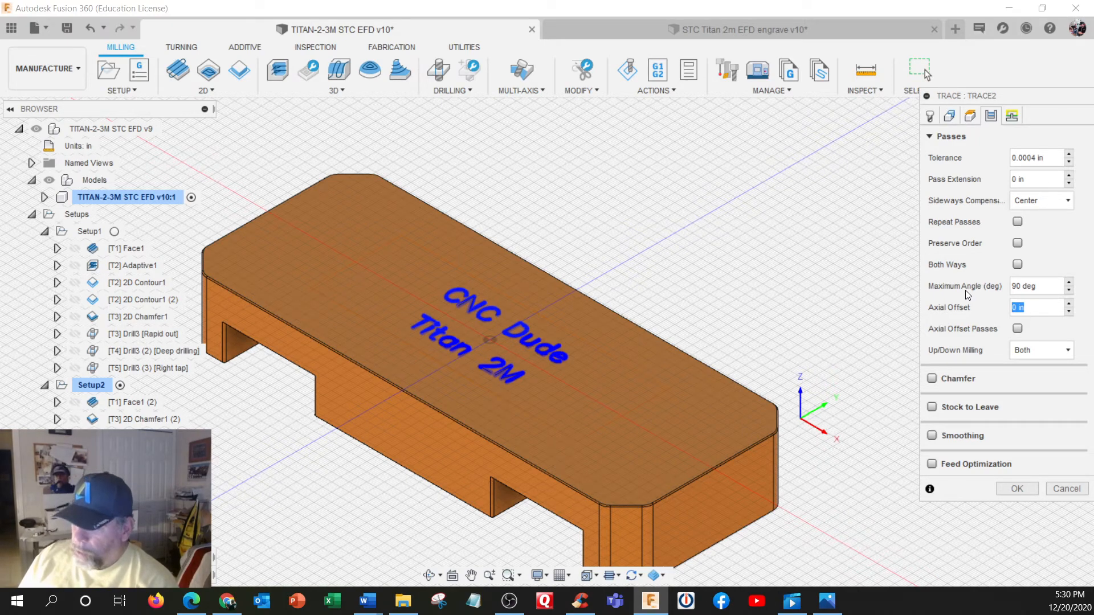
{"action": "type", "text": "3"}
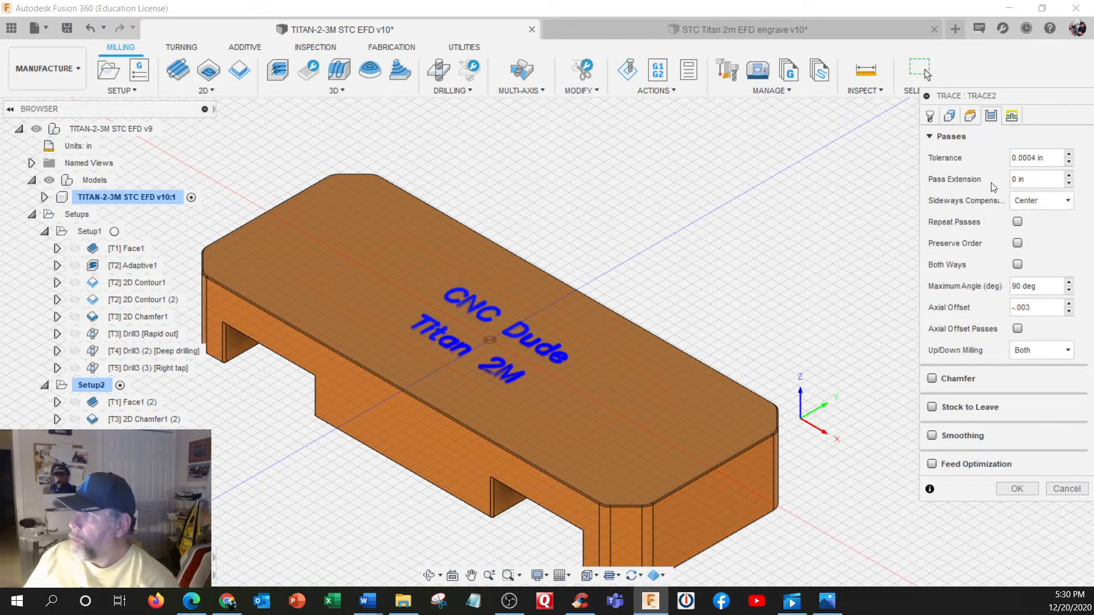
{"action": "left_click", "coordinate": [1016, 119]}
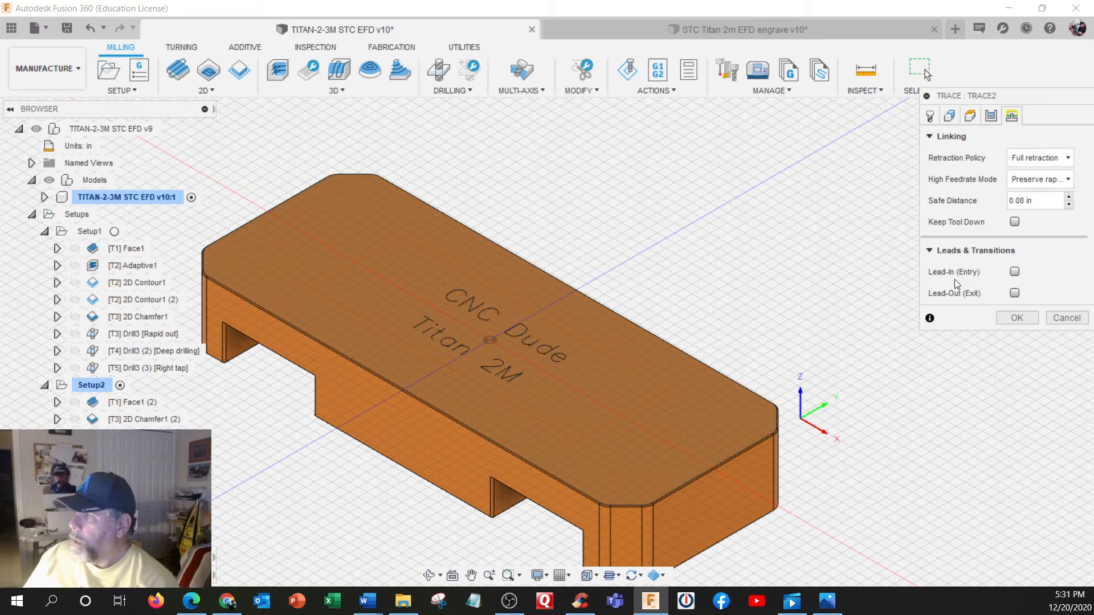
{"action": "left_click", "coordinate": [1015, 318]}
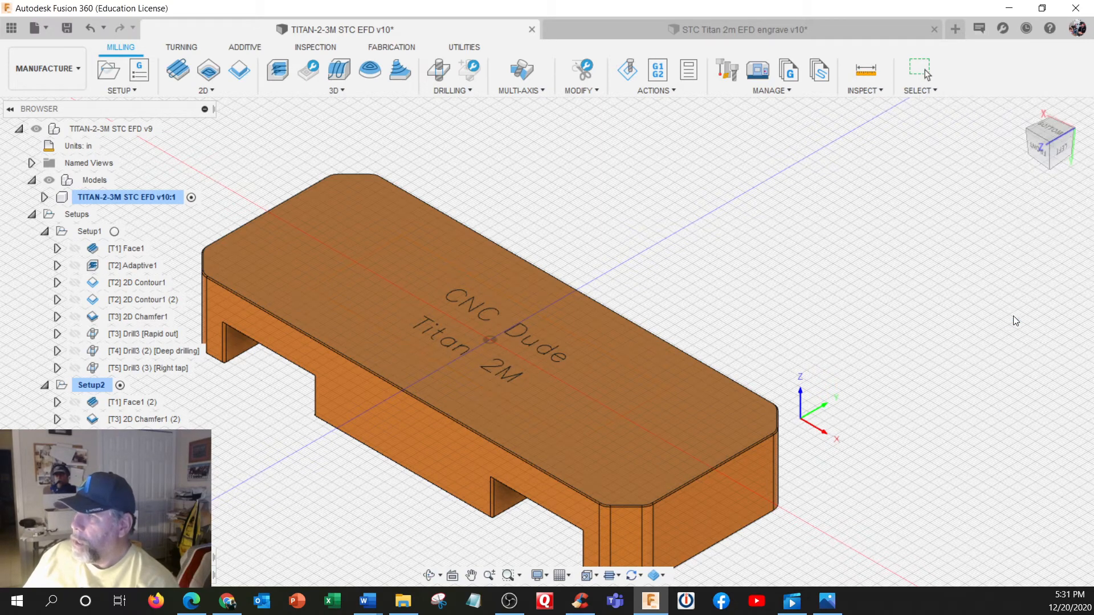
Step: Inspect the engraving toolpath around the text, play the simulation of all Setup2 operations, and exit the simulation
{"action": "scroll", "coordinate": [581, 314], "scroll_direction": "up", "scroll_amount": 5}
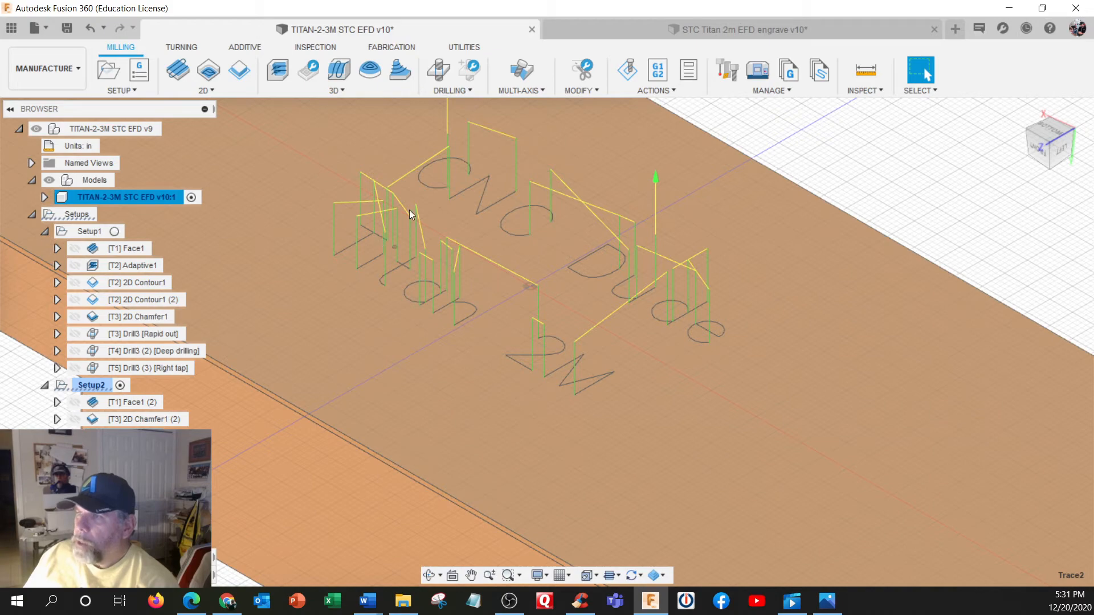
{"action": "scroll", "coordinate": [508, 137], "scroll_direction": "down", "scroll_amount": 5}
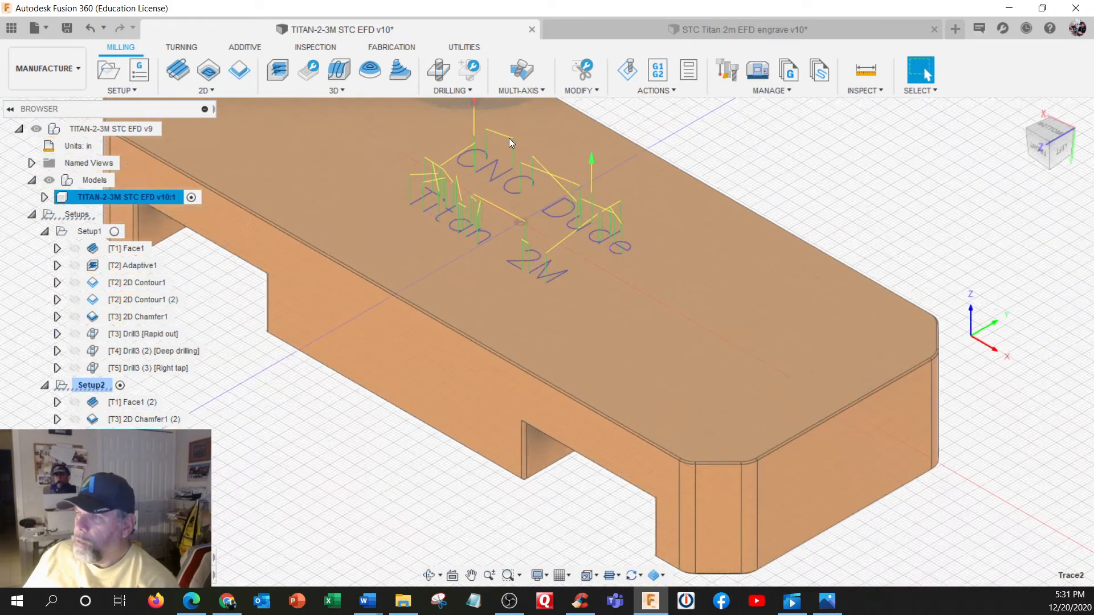
{"action": "left_click", "coordinate": [262, 383]}
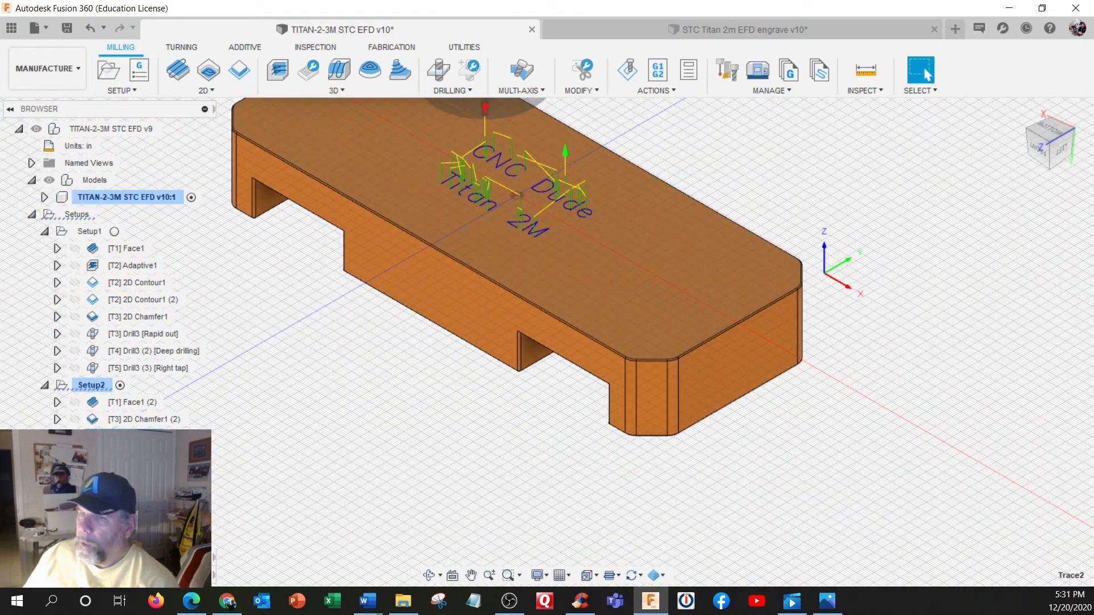
{"action": "left_click", "coordinate": [93, 386]}
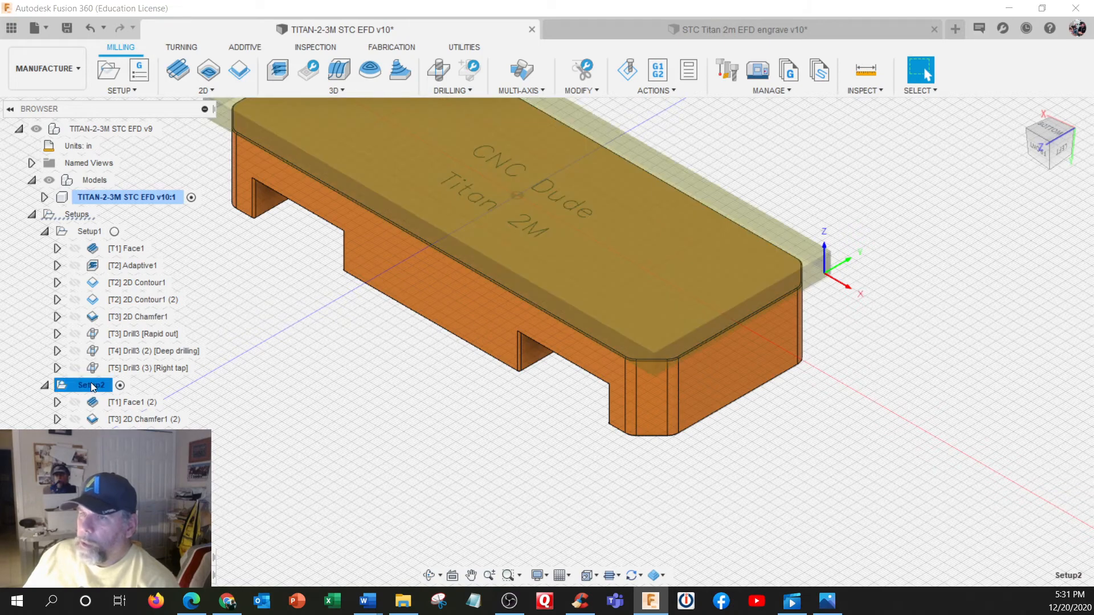
{"action": "right_click", "coordinate": [93, 387]}
{"action": "left_click", "coordinate": [127, 133]}
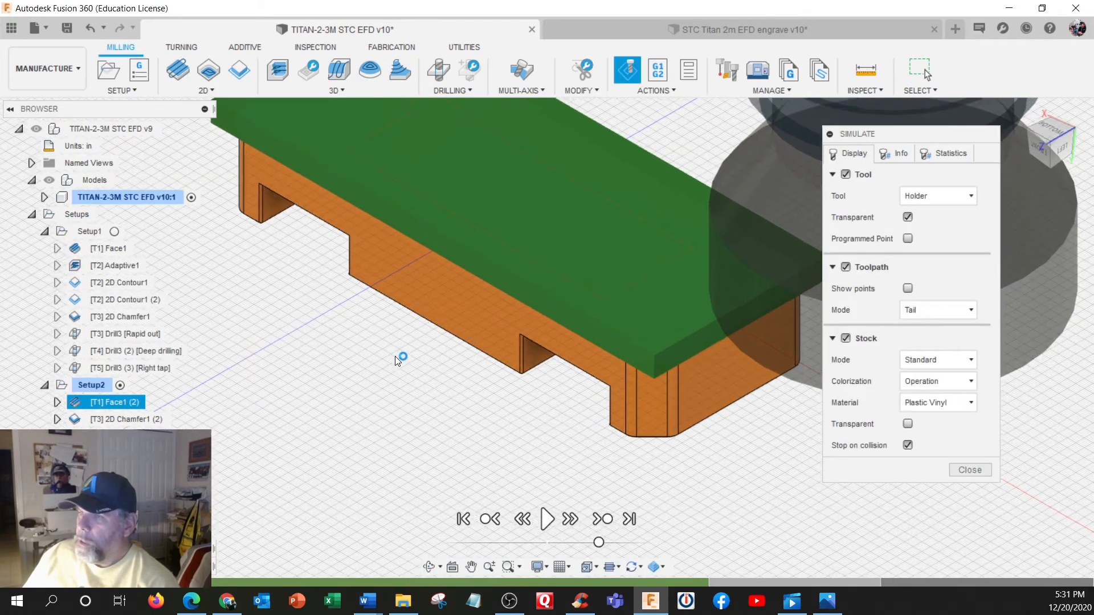
{"action": "left_click", "coordinate": [545, 519]}
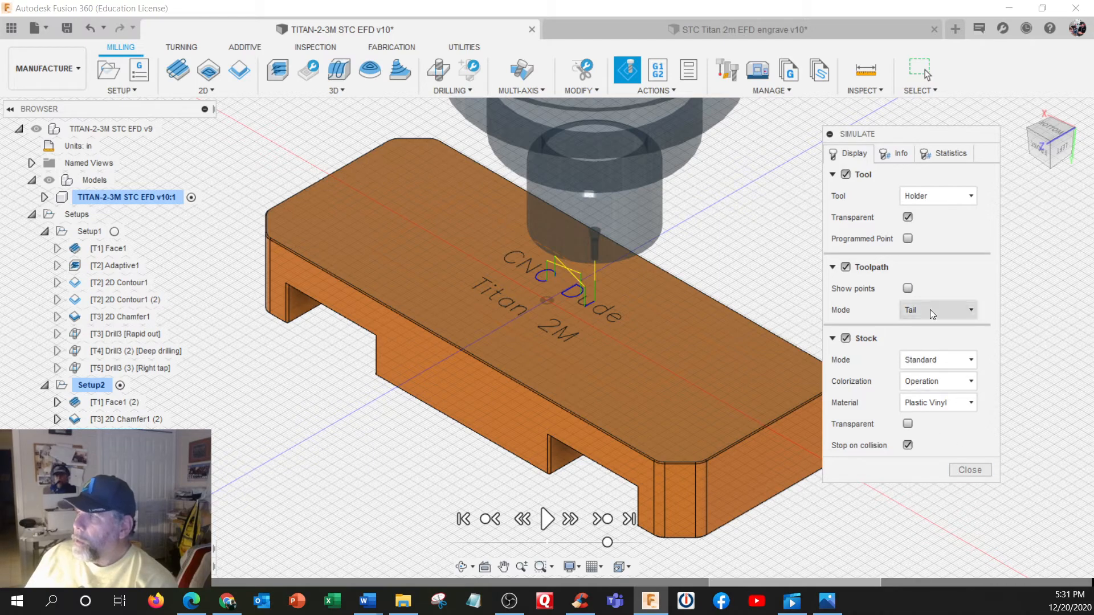
{"action": "left_click", "coordinate": [970, 470]}
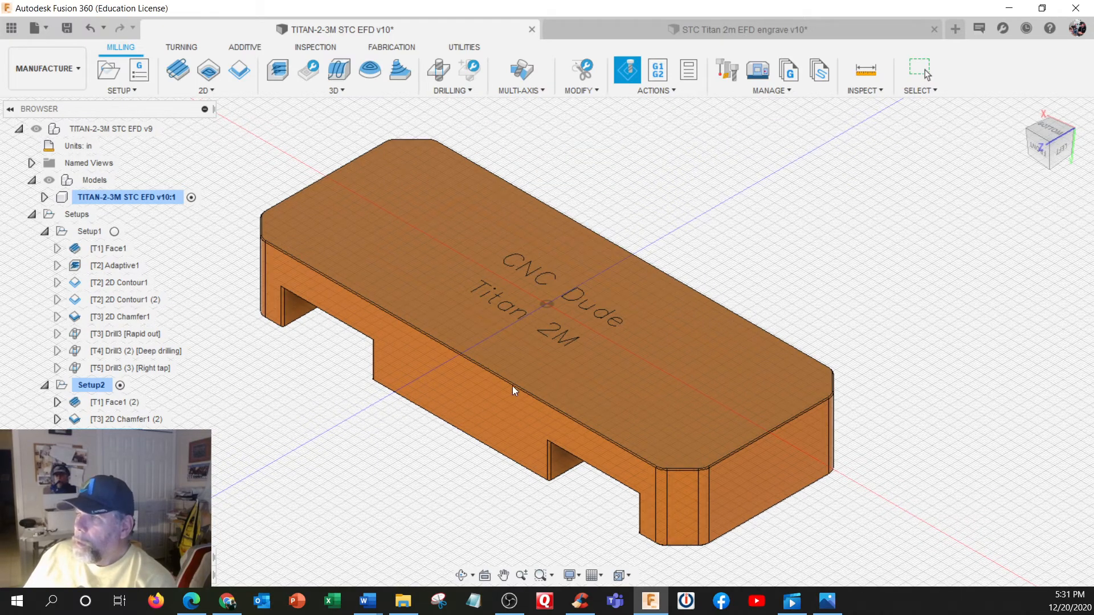
Step: Edit Setup2's stock with a -Z offset of -0.74 in and regenerate the setup's toolpaths
{"action": "left_click", "coordinate": [95, 385]}
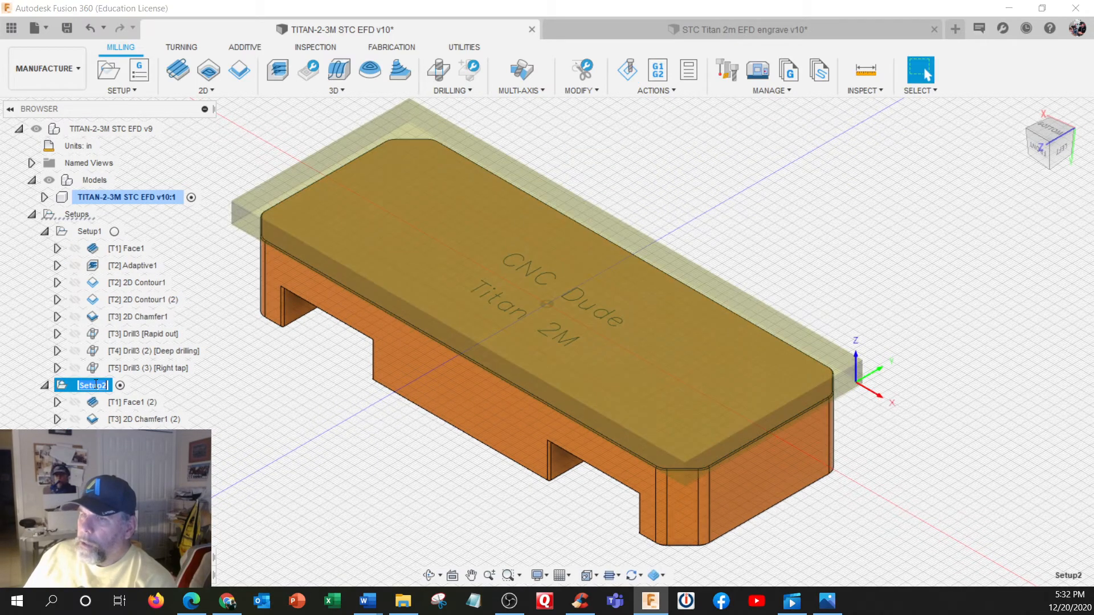
{"action": "left_click", "coordinate": [95, 384]}
{"action": "right_click", "coordinate": [77, 387]}
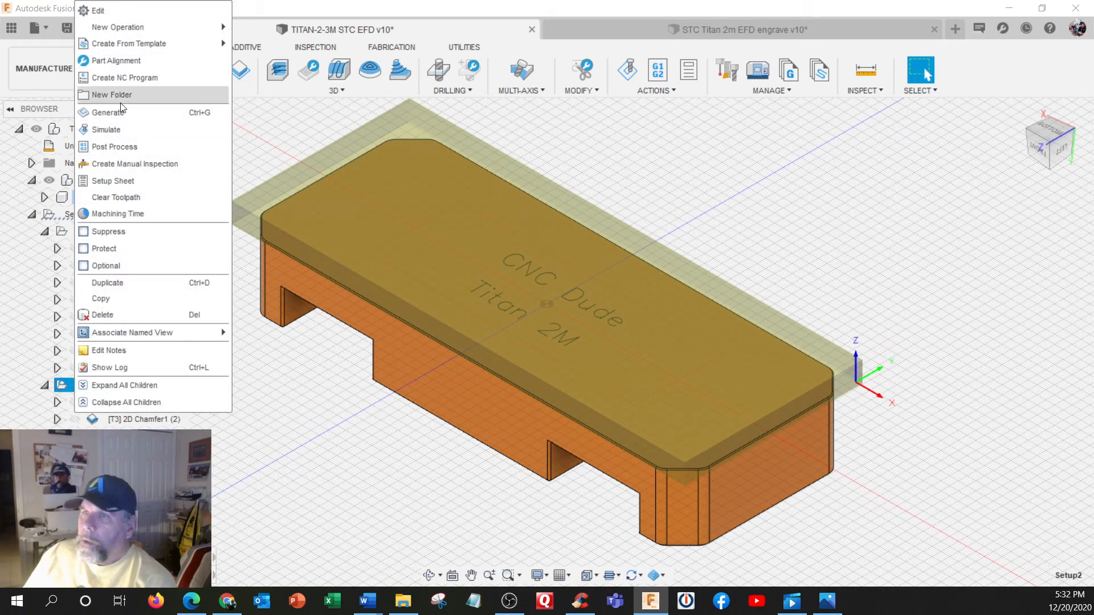
{"action": "left_click", "coordinate": [99, 10]}
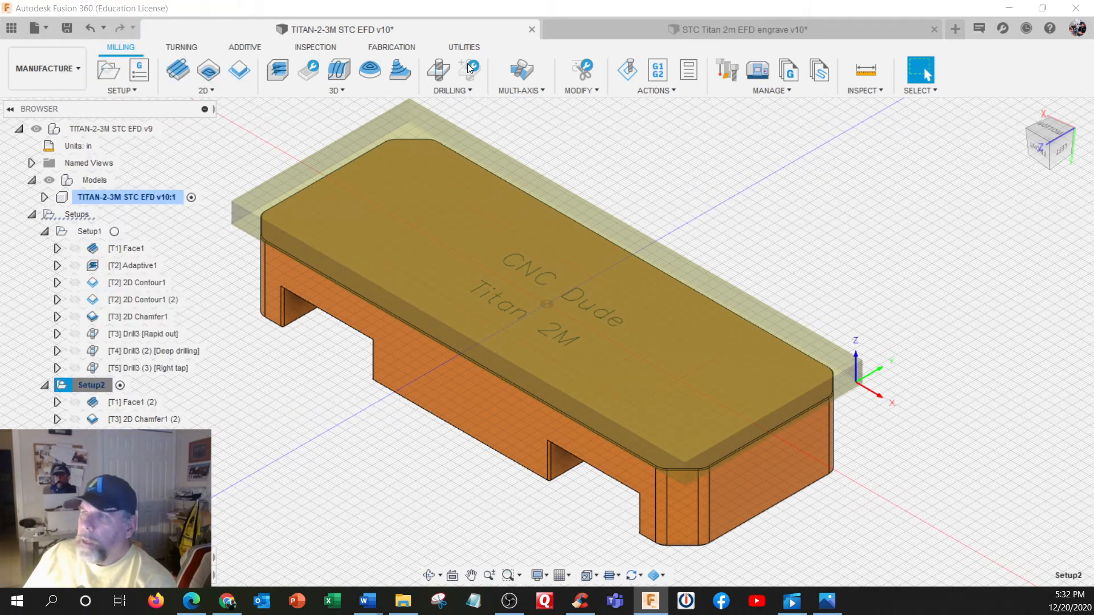
{"action": "left_click", "coordinate": [951, 116]}
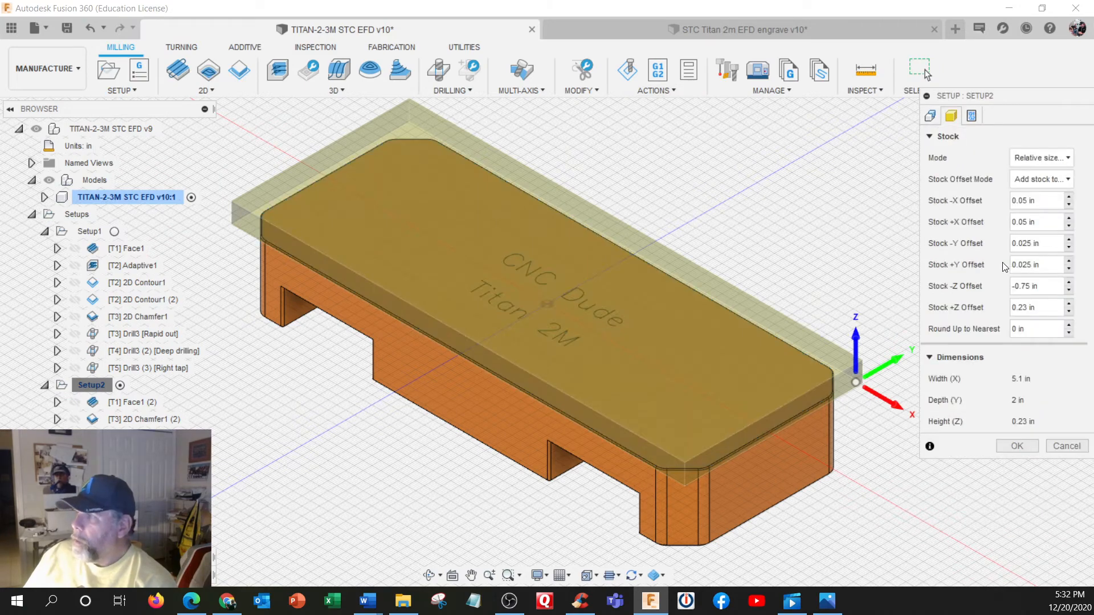
{"action": "left_click_drag", "start_coordinate": [1048, 288], "coordinate": [957, 294]}
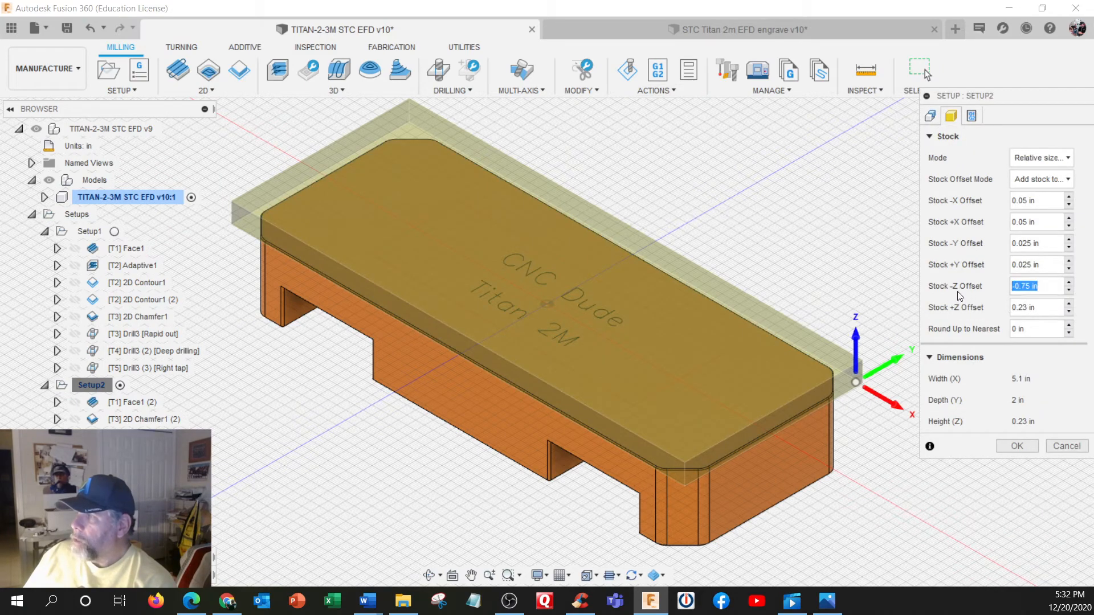
{"action": "type", "text": "-"}
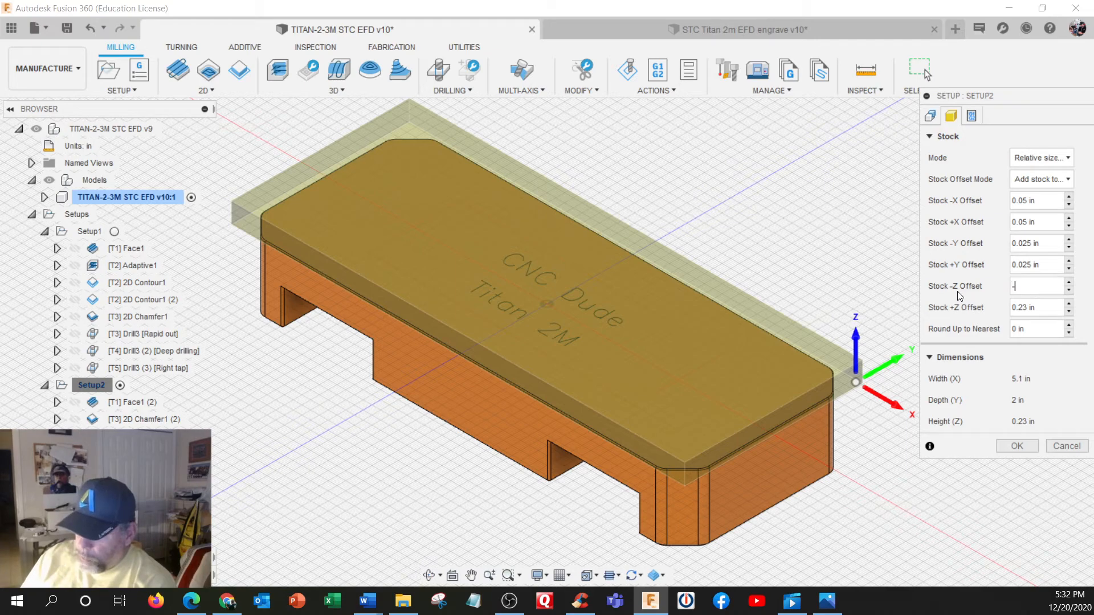
{"action": "type", "text": ".74"}
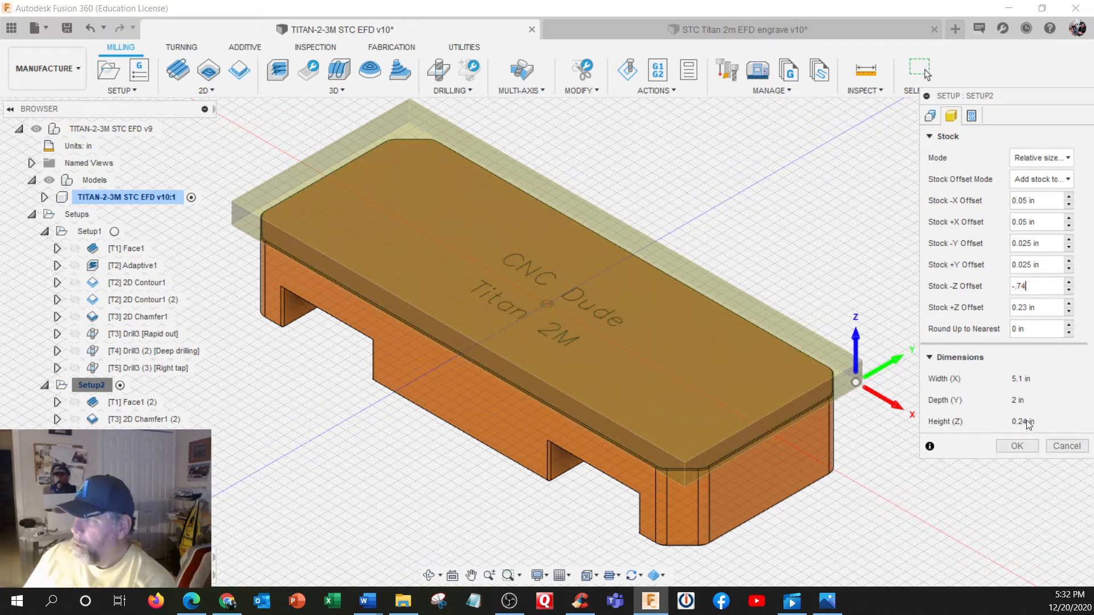
{"action": "left_click", "coordinate": [1017, 446]}
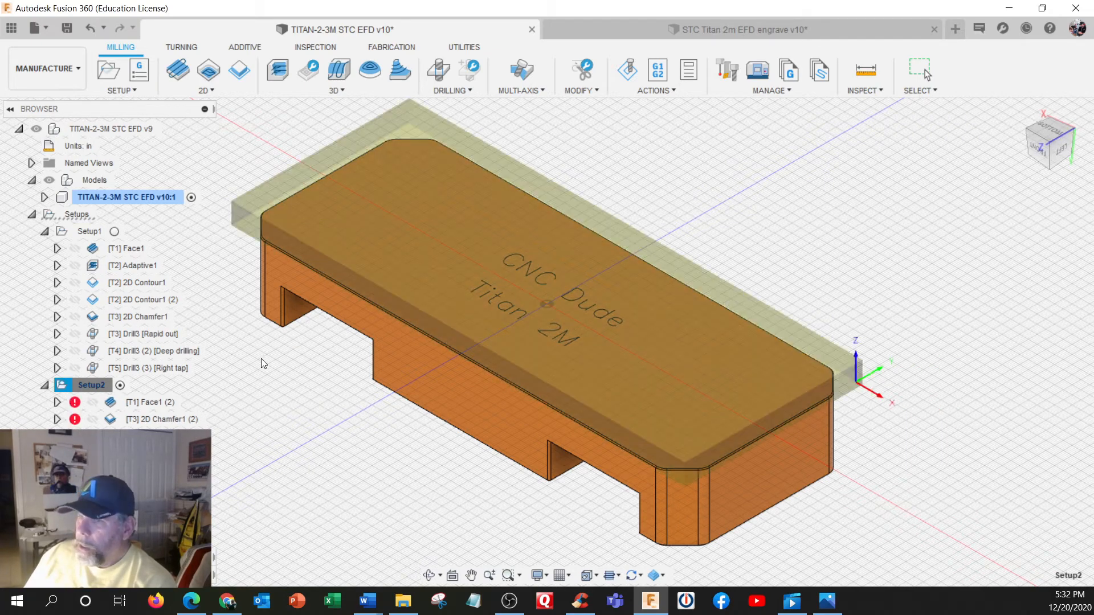
{"action": "right_click", "coordinate": [89, 384]}
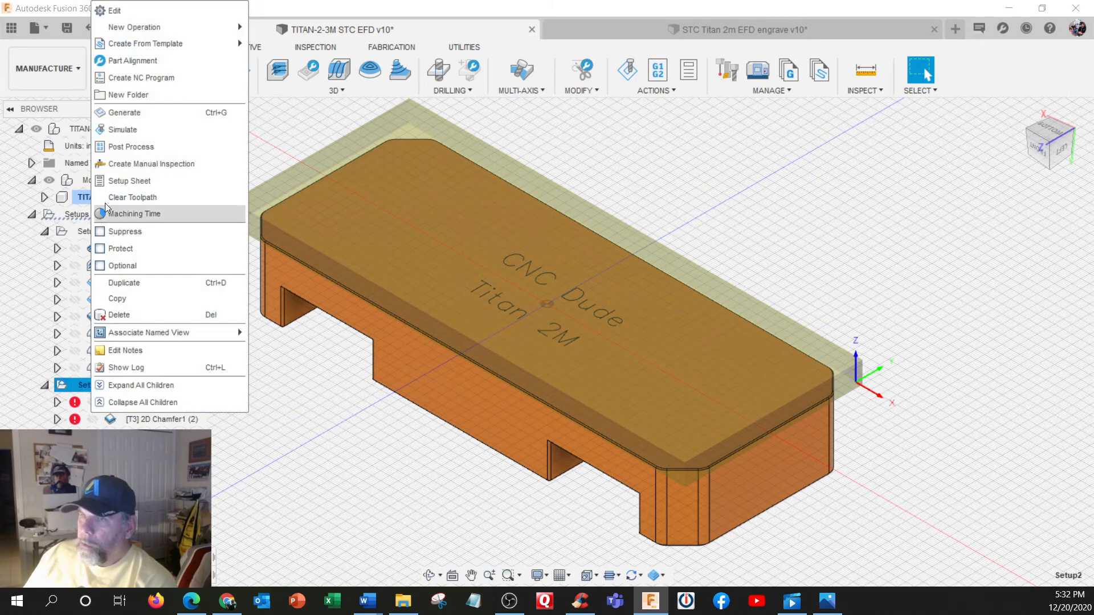
{"action": "left_click", "coordinate": [129, 117]}
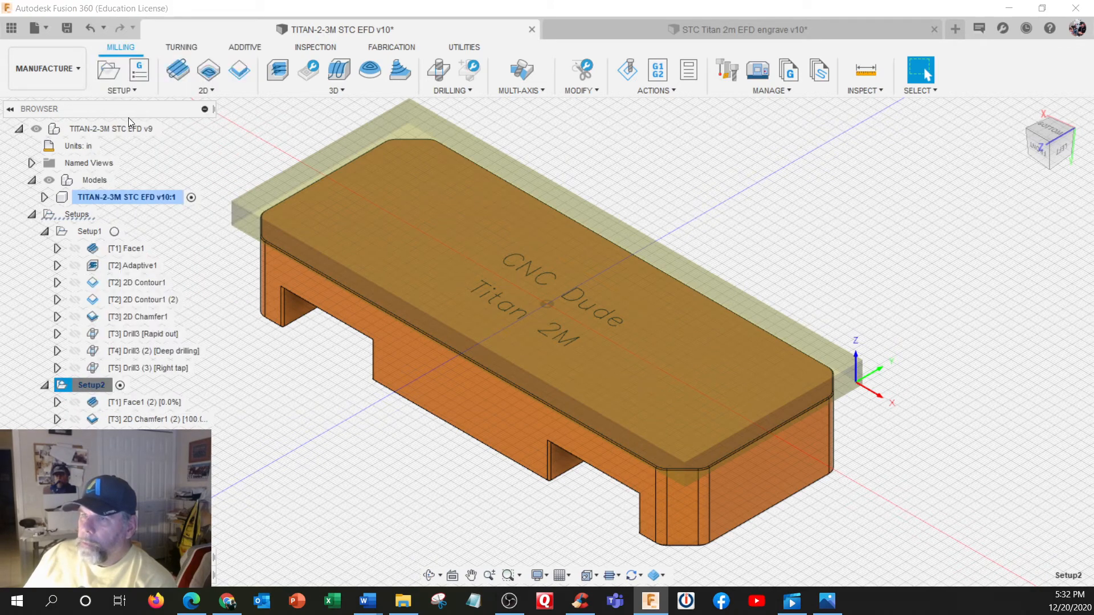
Step: Simulate Setup2 again, skipping through the face and chamfer operations to the start of the Trace engraving
{"action": "right_click", "coordinate": [93, 384]}
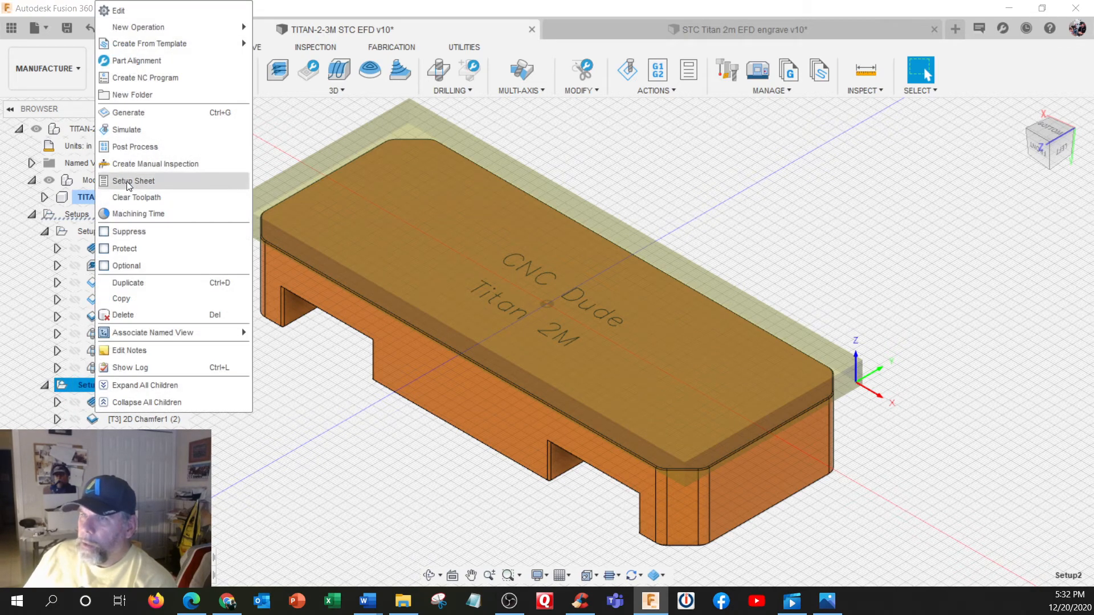
{"action": "left_click", "coordinate": [126, 129]}
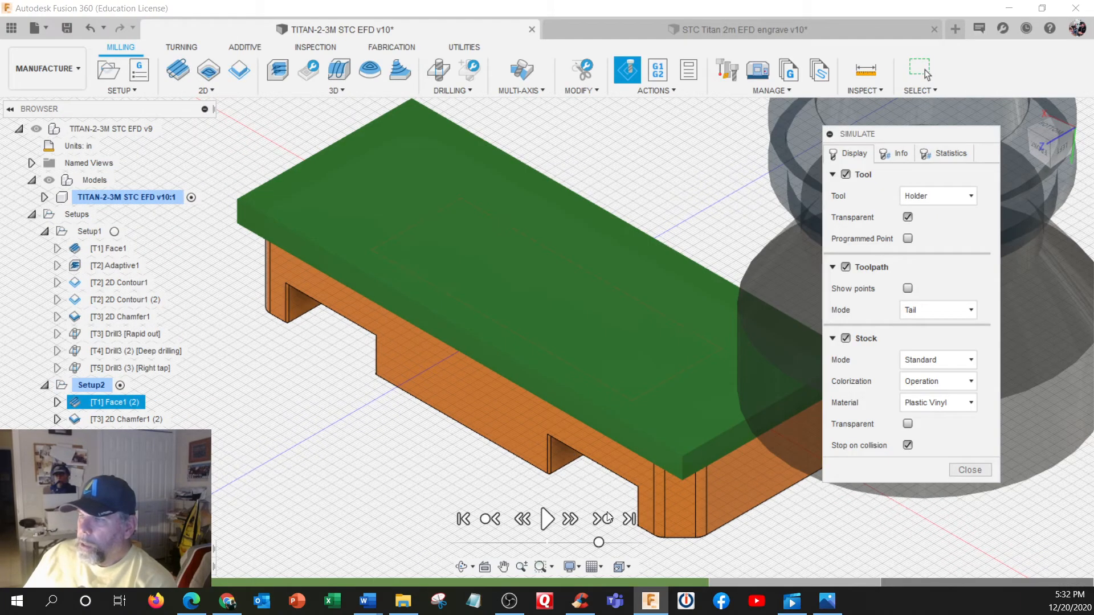
{"action": "left_click", "coordinate": [604, 519]}
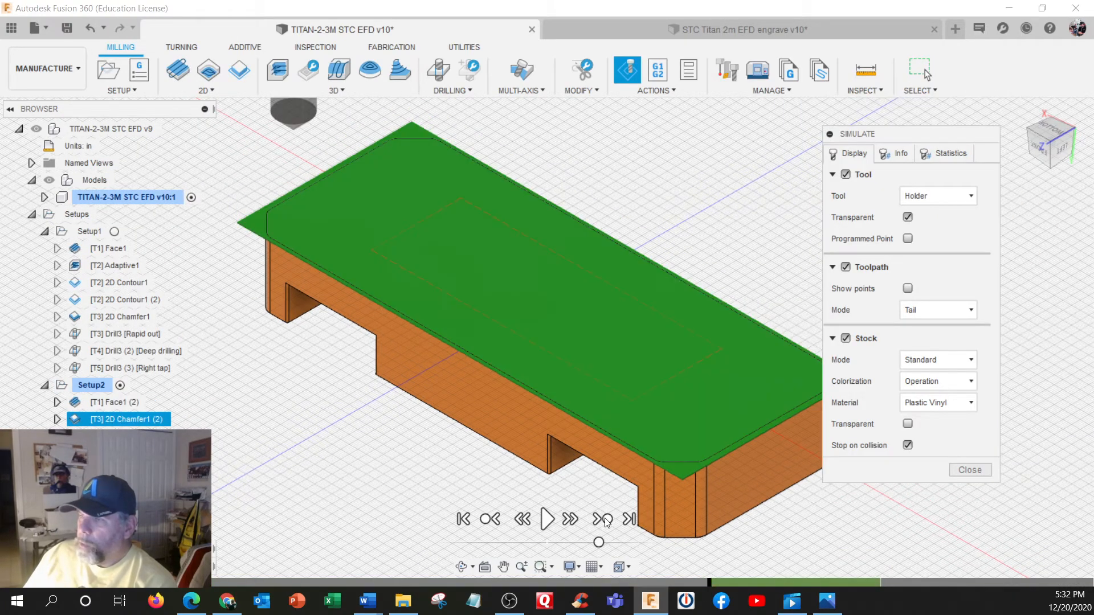
{"action": "left_click", "coordinate": [605, 519]}
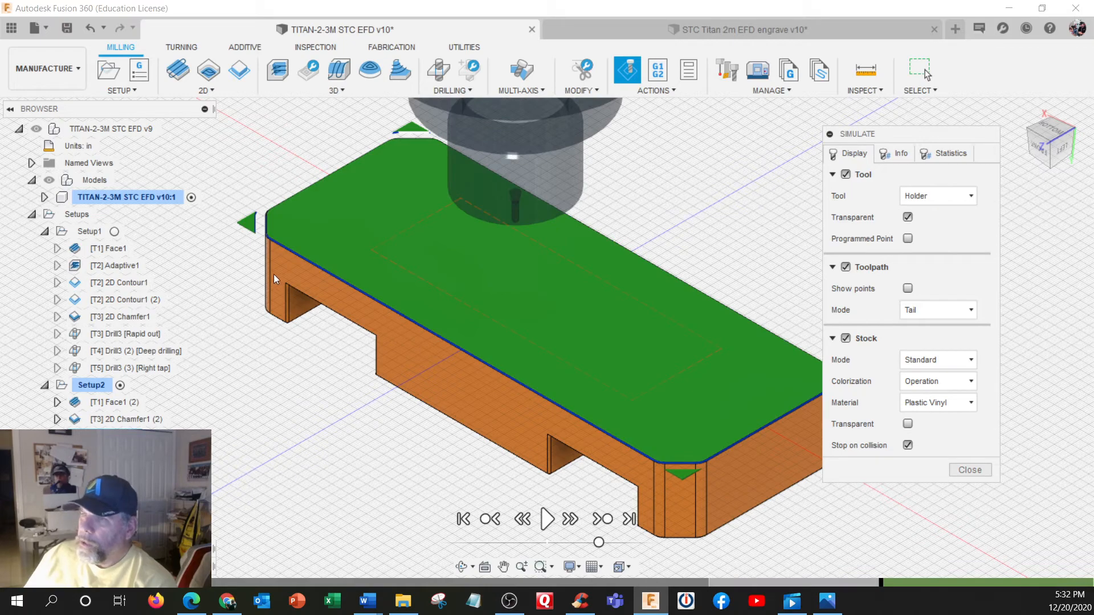
Step: Play the simulation of the Trace engraving and pause it while the M of "2M" is being cut
{"action": "left_click", "coordinate": [546, 519]}
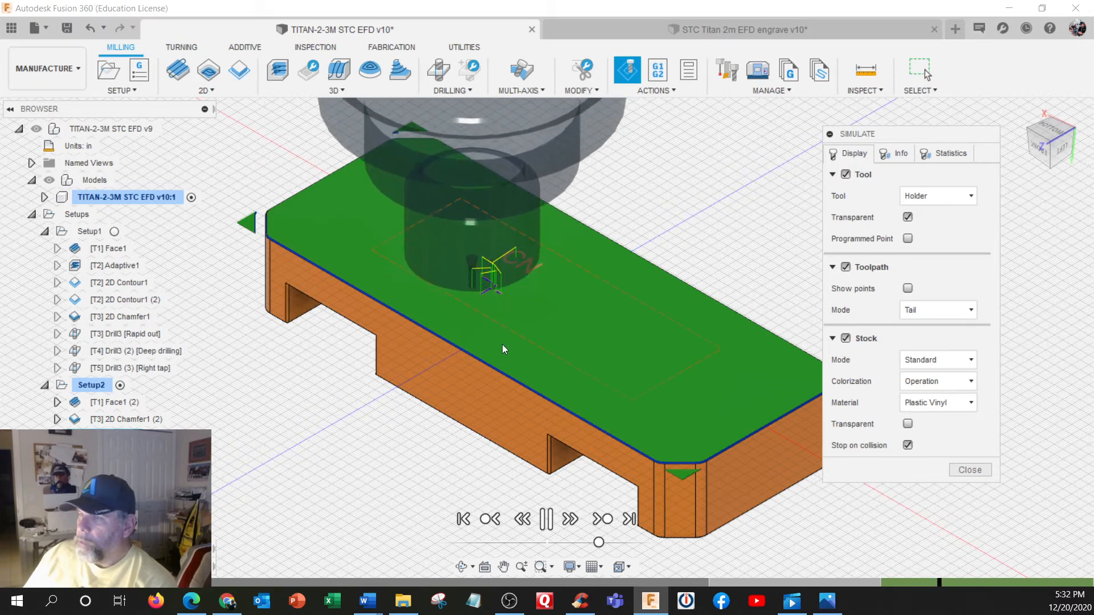
{"action": "scroll", "coordinate": [507, 293], "scroll_direction": "up", "scroll_amount": 6}
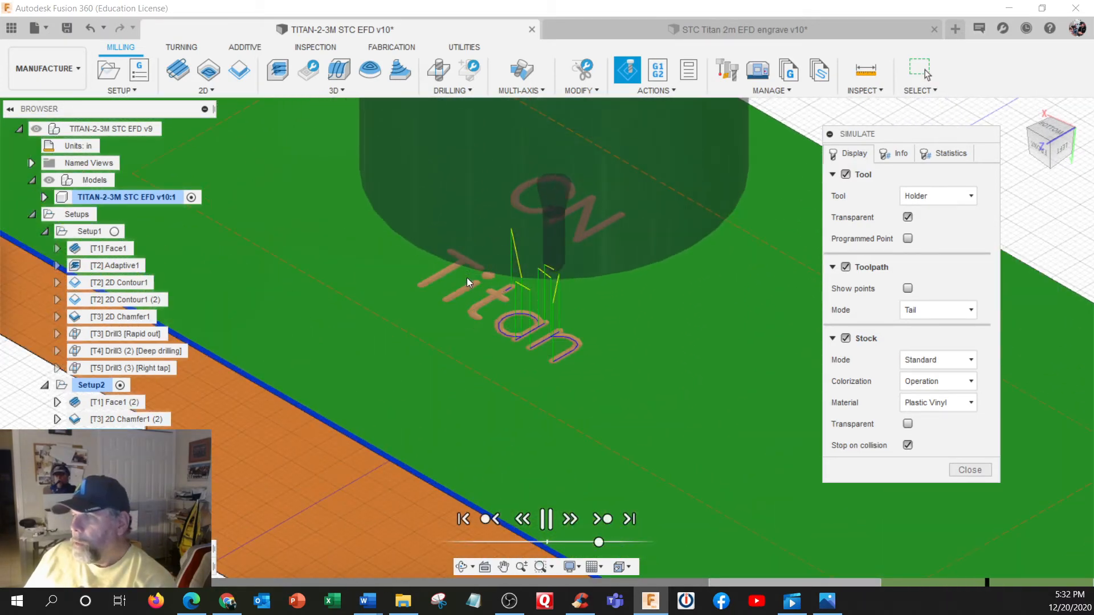
{"action": "left_click", "coordinate": [546, 518]}
{"action": "middle_click_drag", "start_coordinate": [610, 456], "coordinate": [629, 408], "text": "shift"}
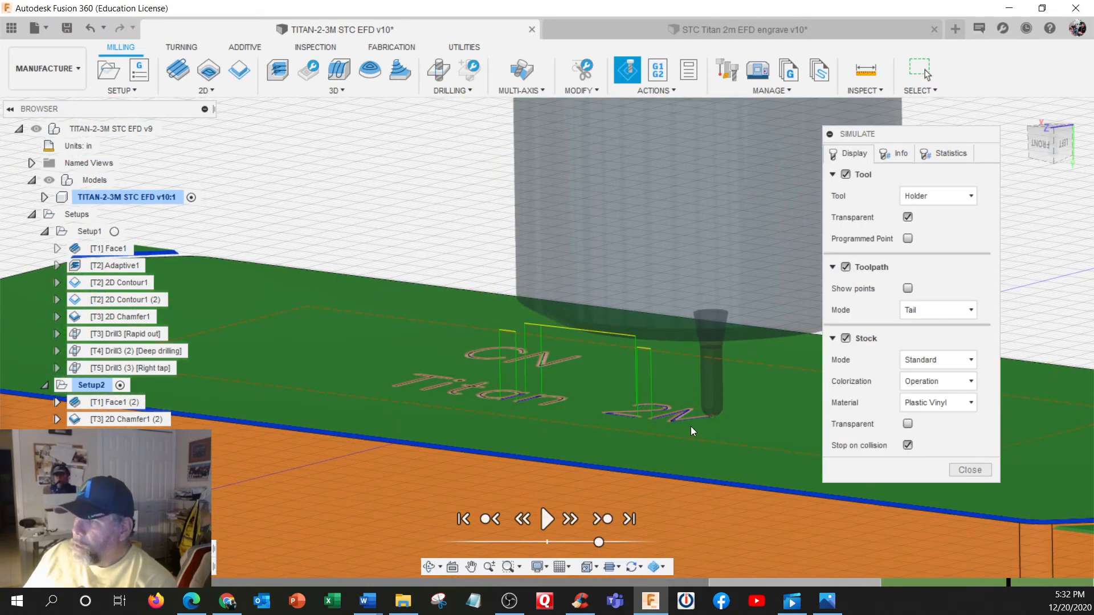
Step: Examine how the ball end mill's tip sits in the engraved groove, play the remaining engraving, and exit the simulation
{"action": "scroll", "coordinate": [734, 427], "scroll_direction": "up", "scroll_amount": 10}
{"action": "scroll", "coordinate": [684, 390], "scroll_direction": "up", "scroll_amount": 5}
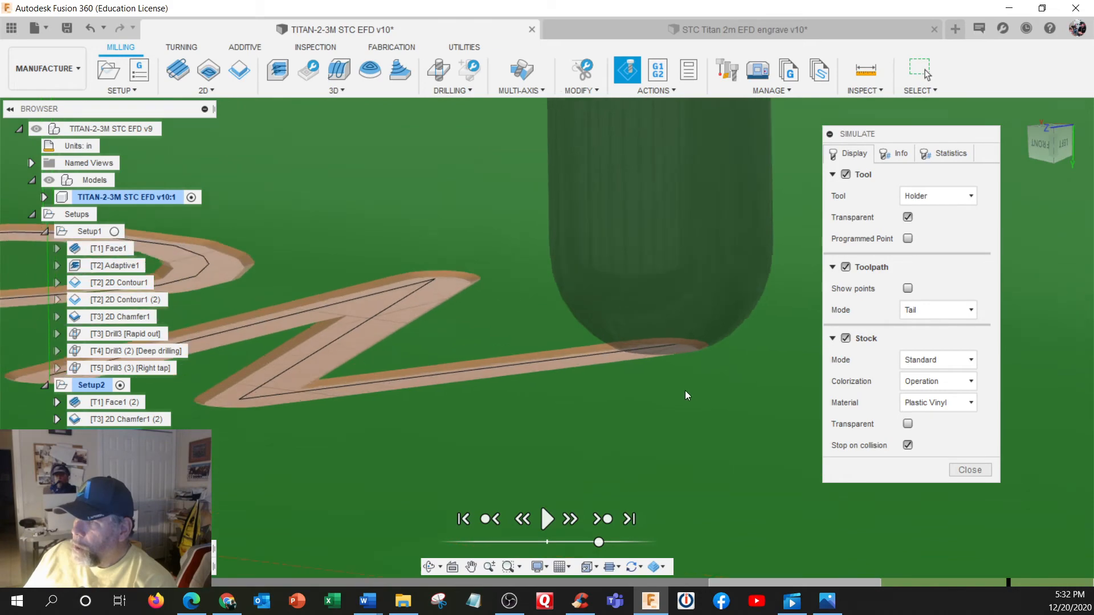
{"action": "middle_click_drag", "start_coordinate": [677, 388], "coordinate": [710, 392], "text": "shift"}
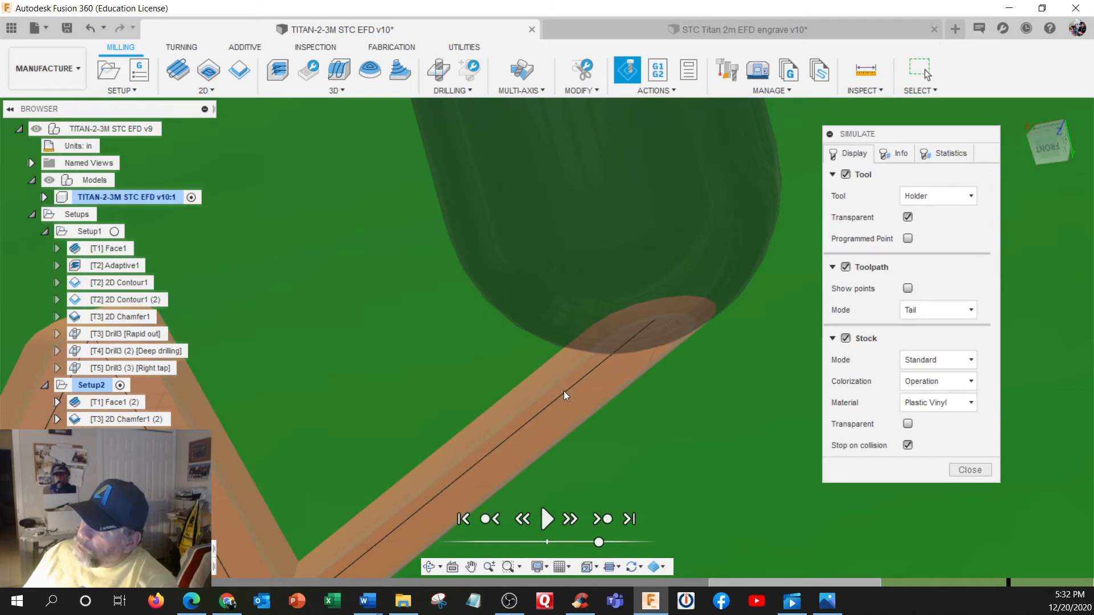
{"action": "scroll", "coordinate": [573, 394], "scroll_direction": "down", "scroll_amount": 5}
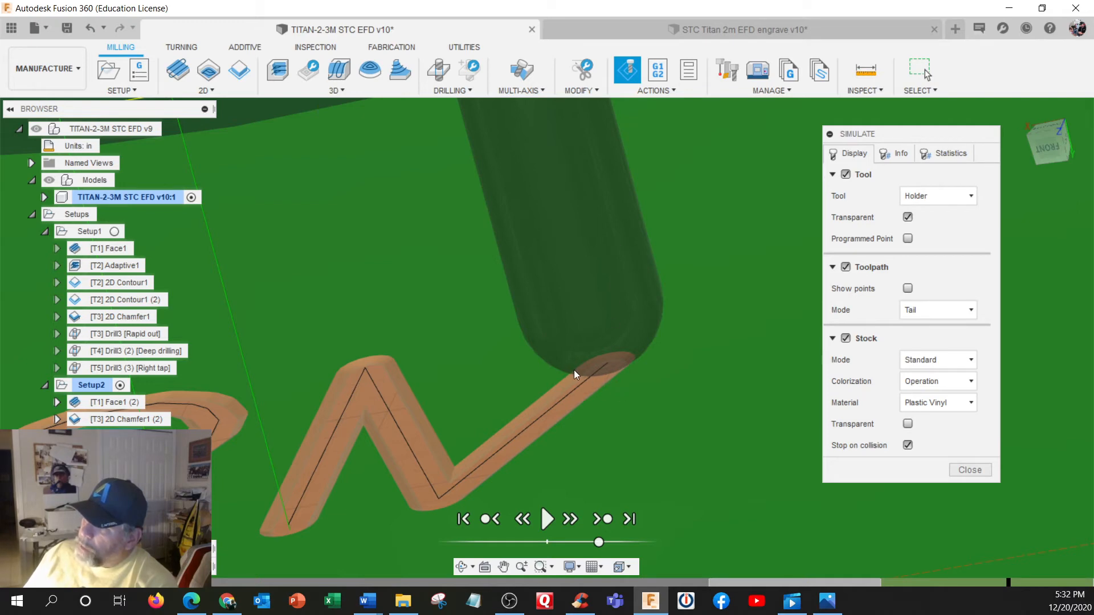
{"action": "scroll", "coordinate": [573, 370], "scroll_direction": "down", "scroll_amount": 1}
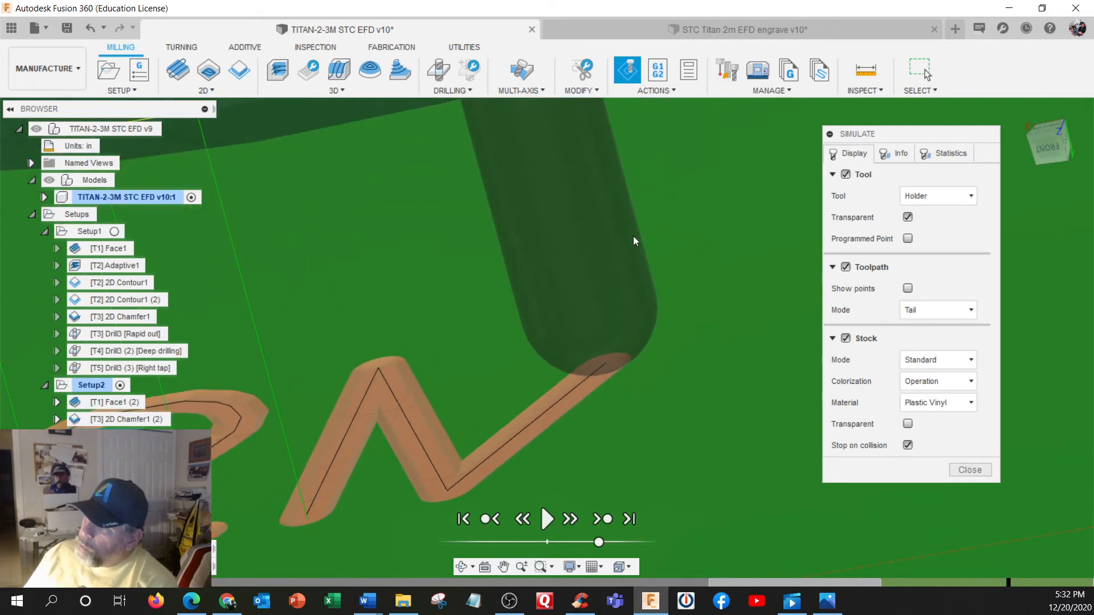
{"action": "scroll", "coordinate": [530, 279], "scroll_direction": "up", "scroll_amount": 3}
{"action": "middle_click_drag", "start_coordinate": [623, 390], "coordinate": [566, 360], "text": "shift"}
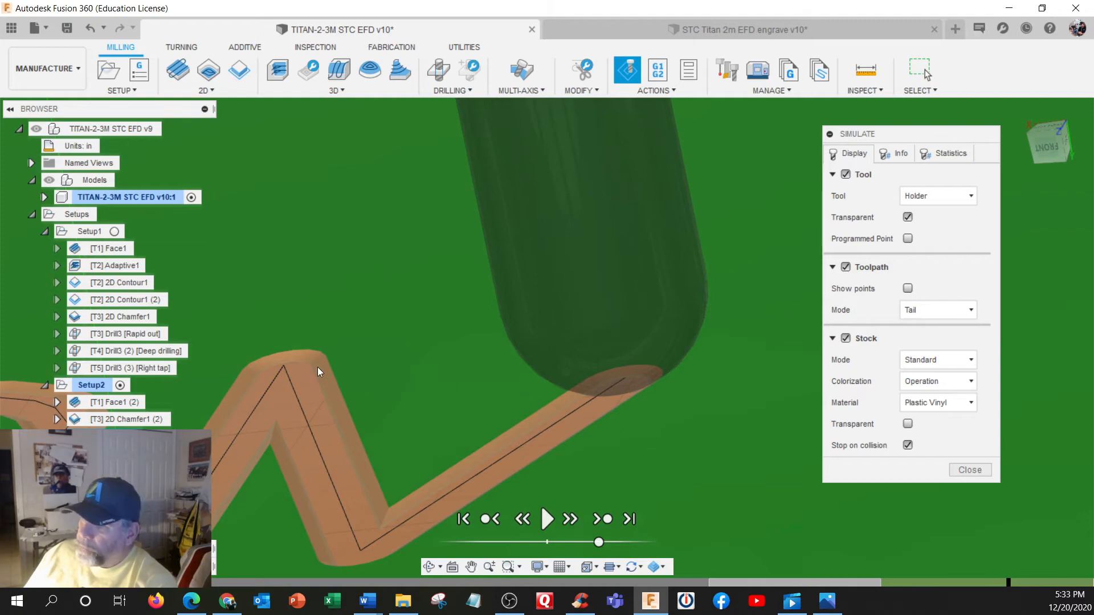
{"action": "middle_click", "coordinate": [692, 457]}
{"action": "middle_click", "coordinate": [693, 456]}
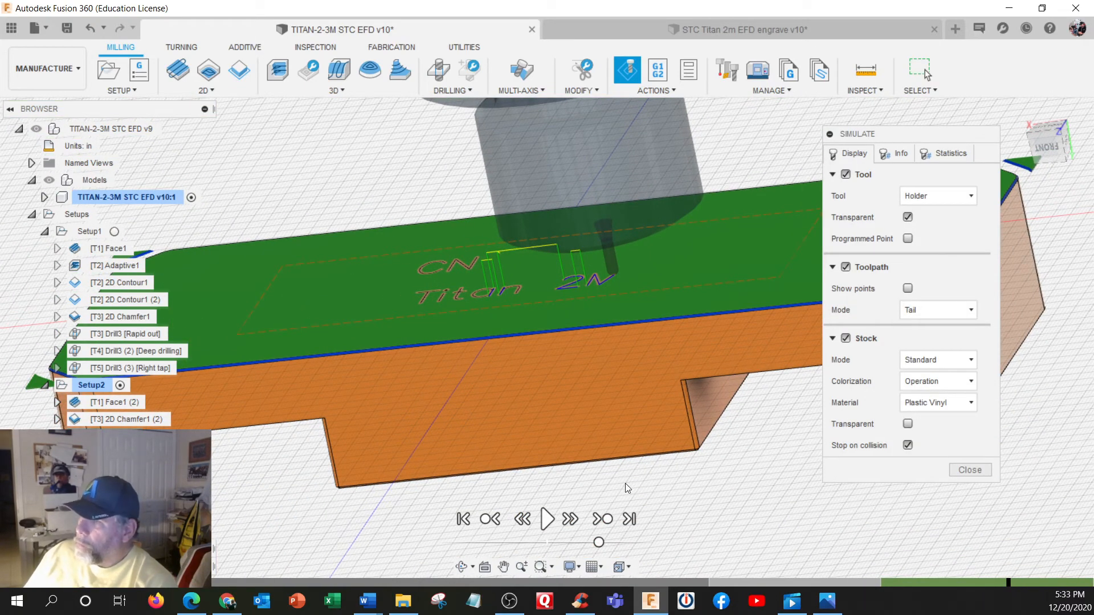
{"action": "left_click", "coordinate": [545, 520]}
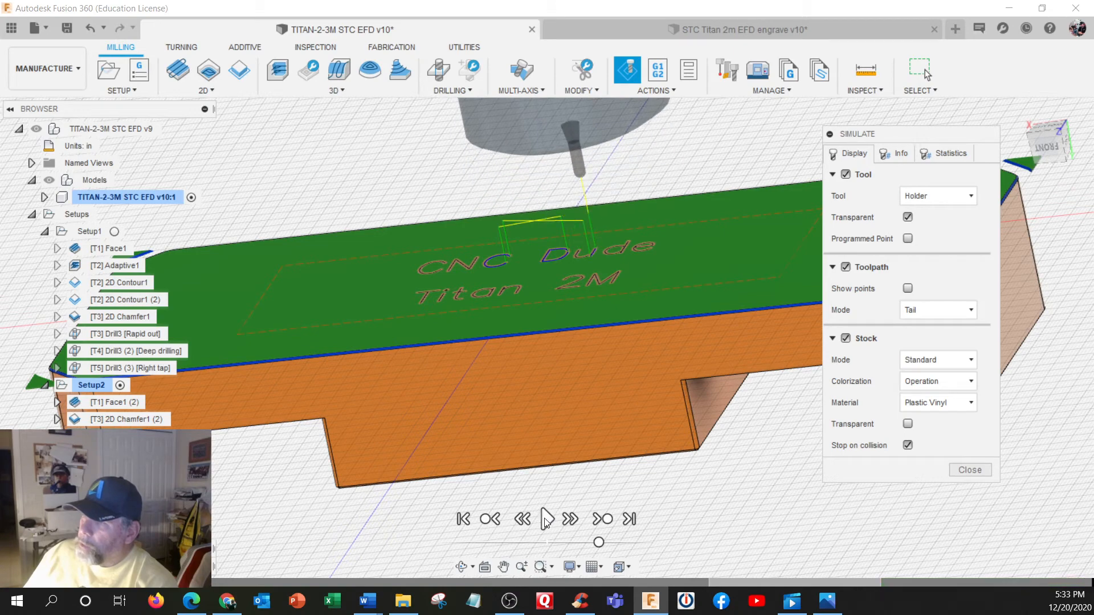
{"action": "left_click", "coordinate": [969, 469]}
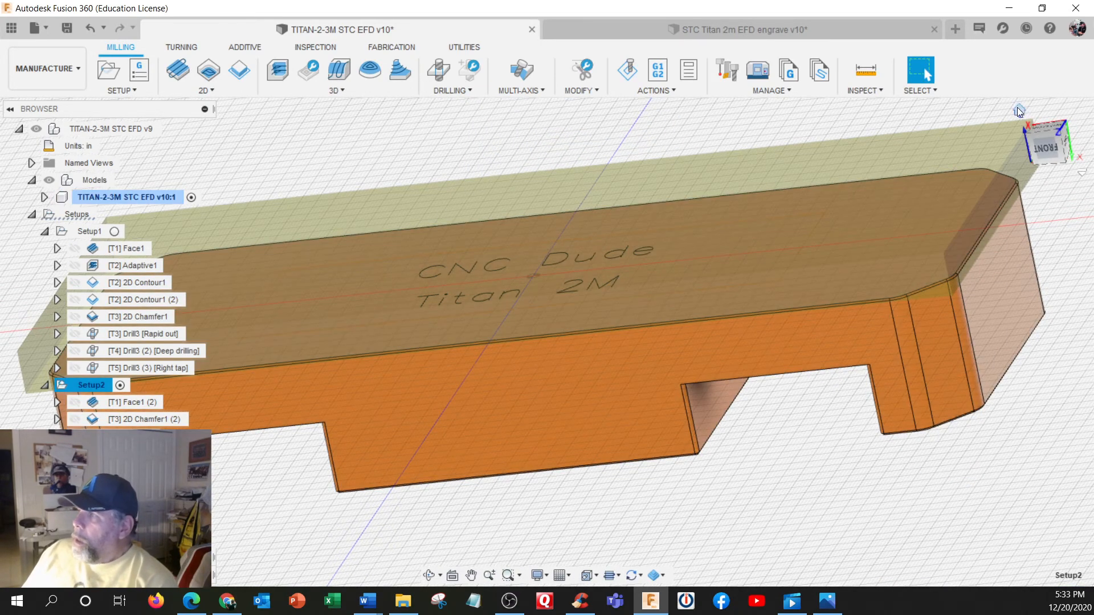
Step: Post process Setup2 with the STC Haas Mill post as program 1002, keeping the comment "Titan 2m Op2 EFD" and replacing the existing 1002.nc
{"action": "left_click", "coordinate": [1014, 107]}
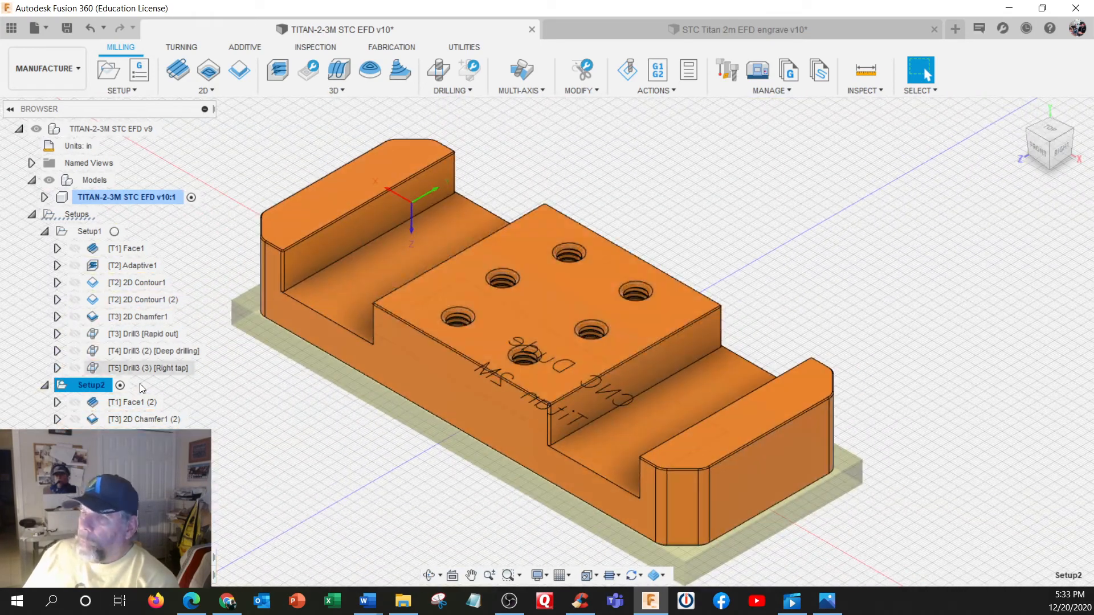
{"action": "left_click", "coordinate": [116, 232]}
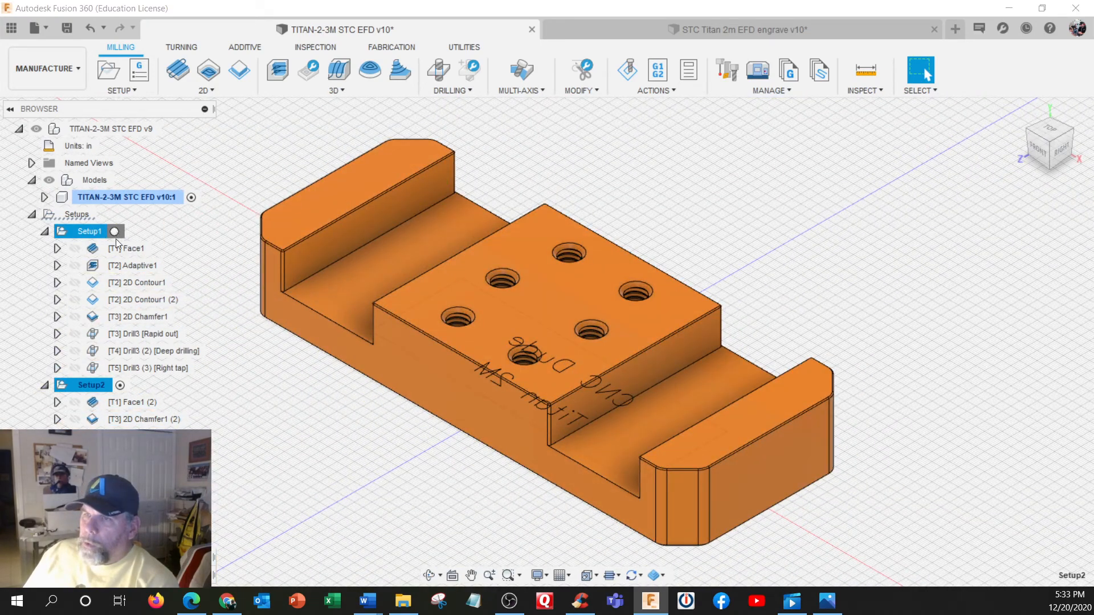
{"action": "left_click", "coordinate": [120, 384]}
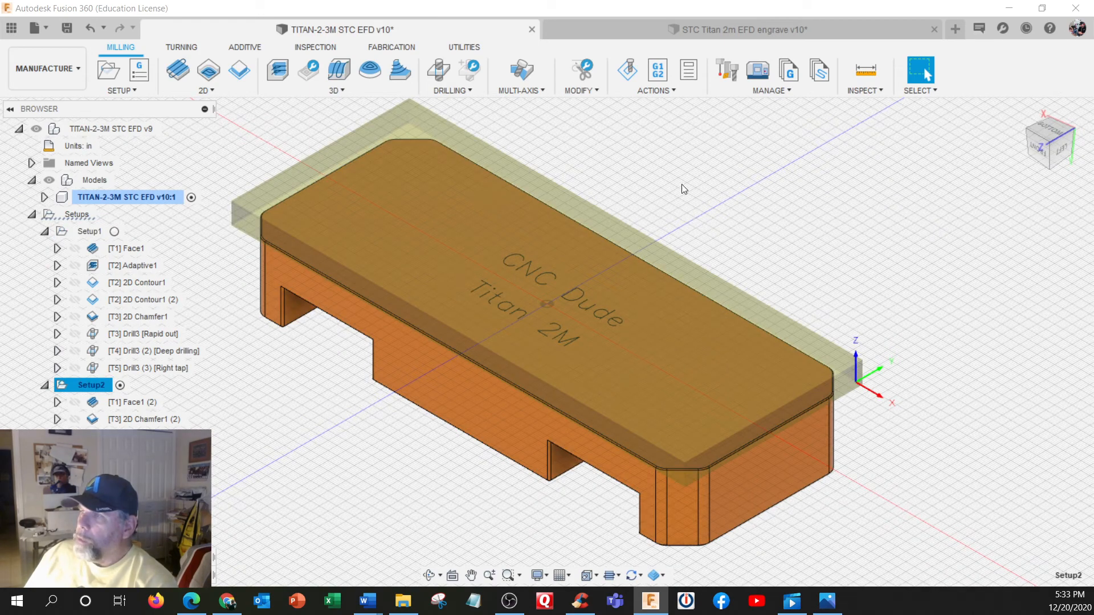
{"action": "left_click", "coordinate": [659, 72]}
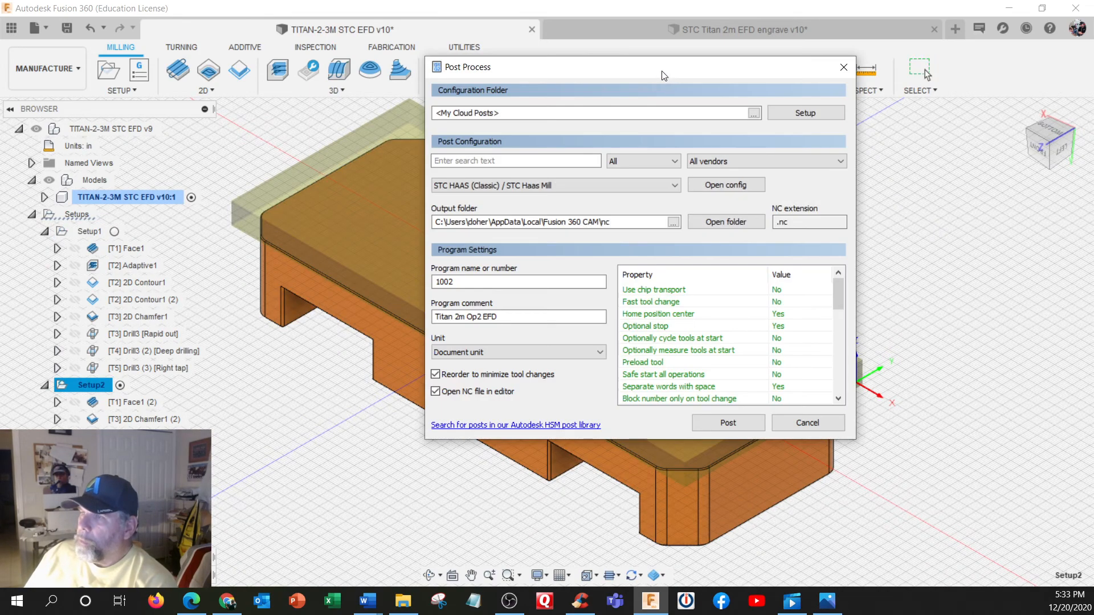
{"action": "left_click", "coordinate": [510, 320]}
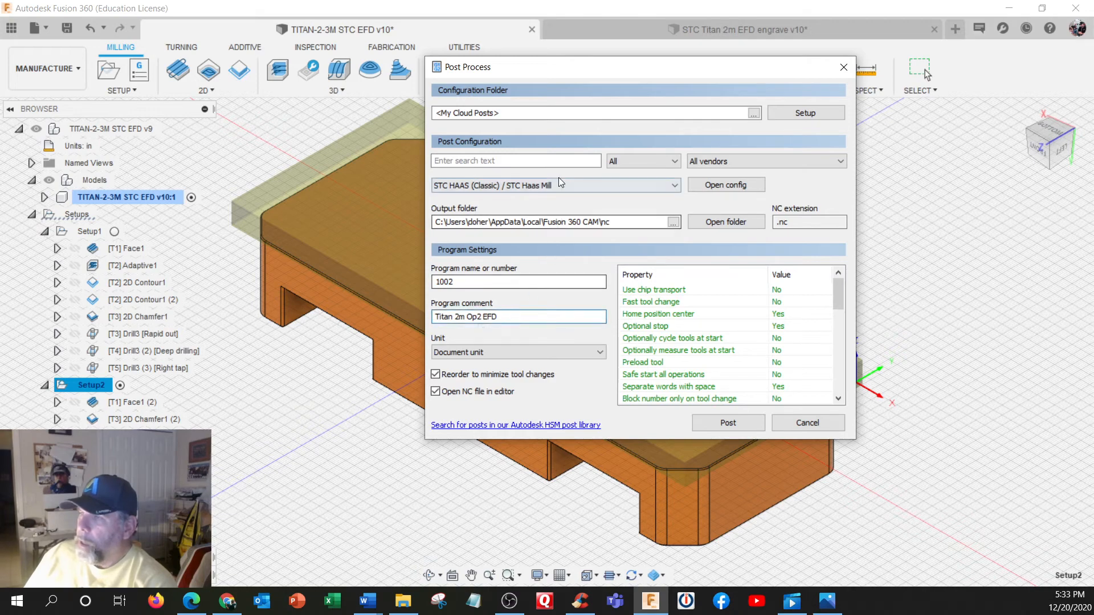
{"action": "left_click", "coordinate": [713, 420]}
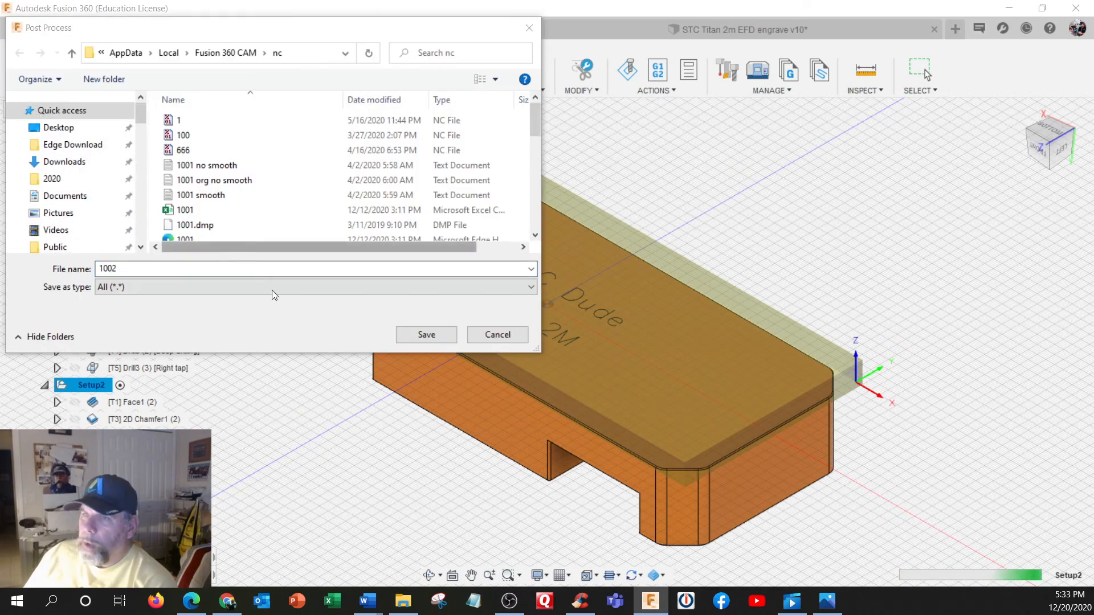
{"action": "left_click", "coordinate": [425, 337]}
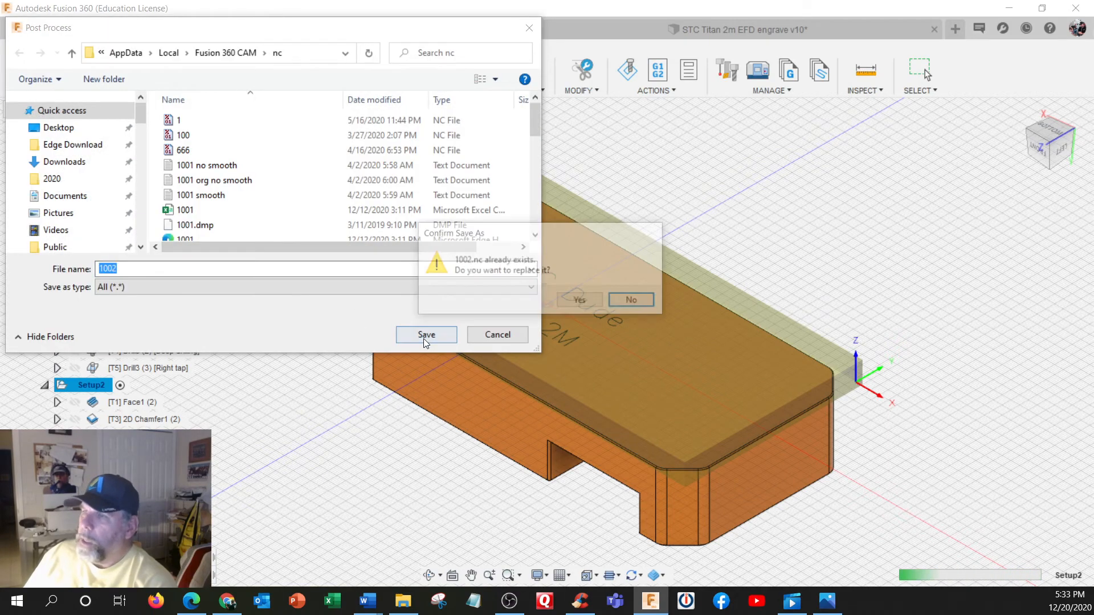
{"action": "left_click", "coordinate": [581, 301]}
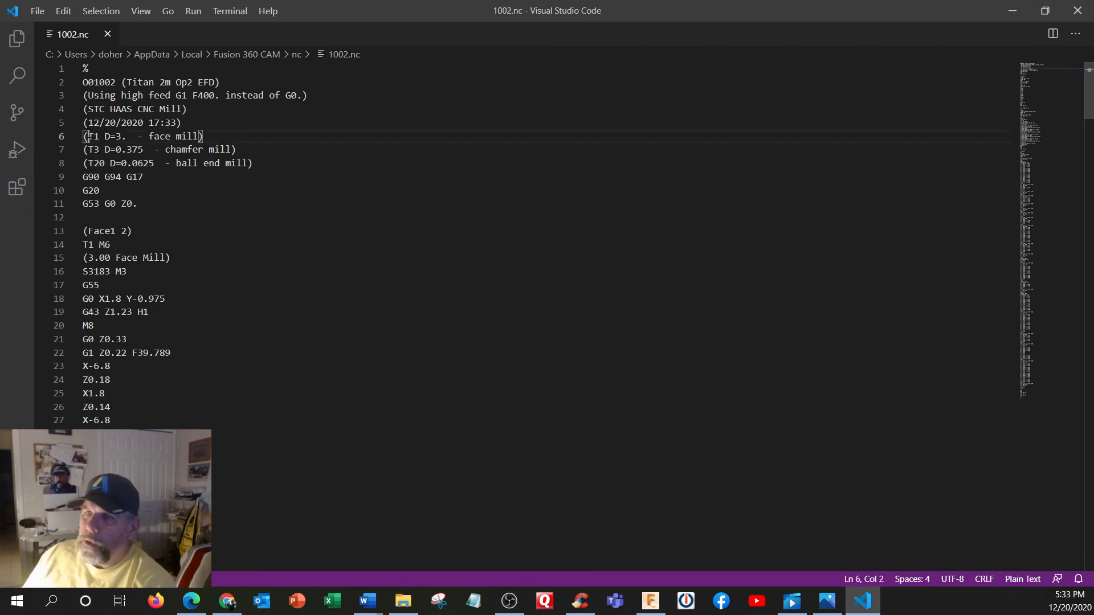
Step: Review the tool list, the face and chamfer code, and the Trace2 tool and length offset calls in 1002.nc, and close the editor
{"action": "left_click_drag", "start_coordinate": [87, 136], "coordinate": [143, 150]}
{"action": "left_click", "coordinate": [110, 163]}
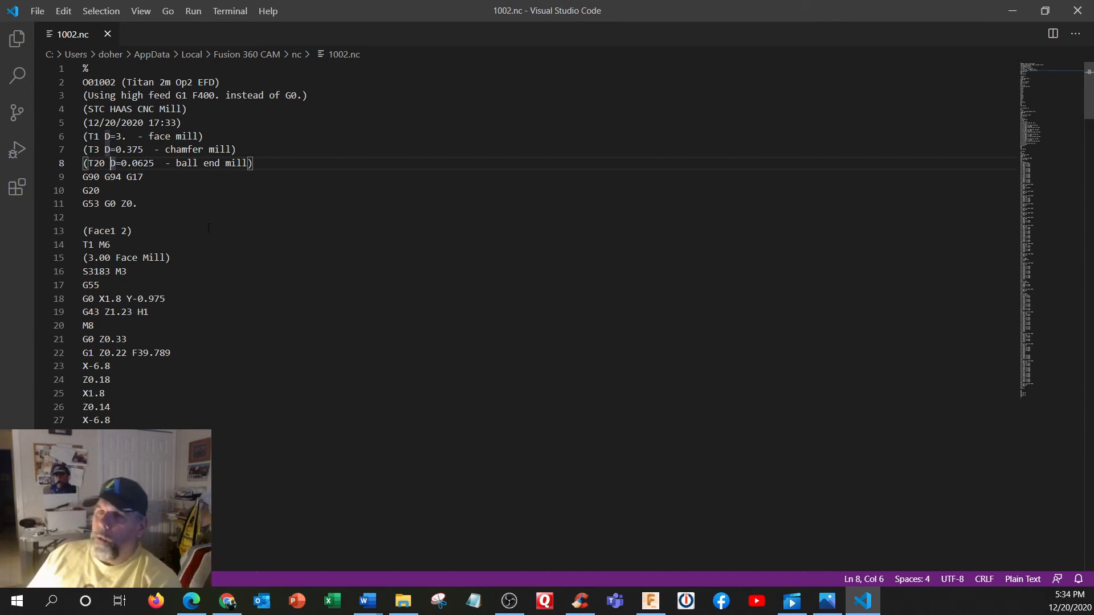
{"action": "scroll", "coordinate": [200, 225], "scroll_direction": "down", "scroll_amount": 3}
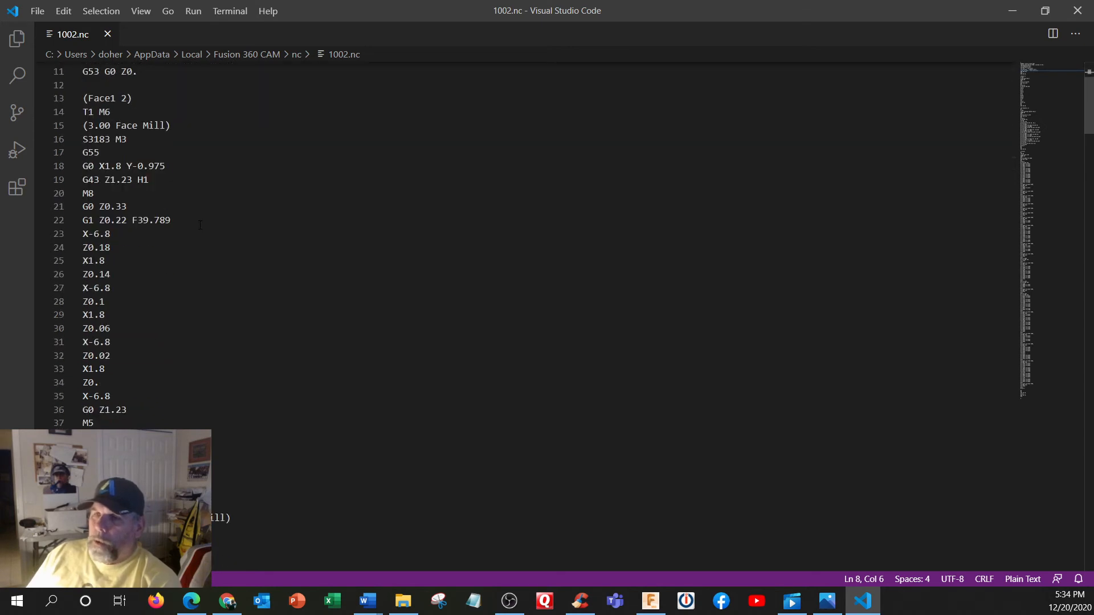
{"action": "scroll", "coordinate": [200, 225], "scroll_direction": "down", "scroll_amount": 7}
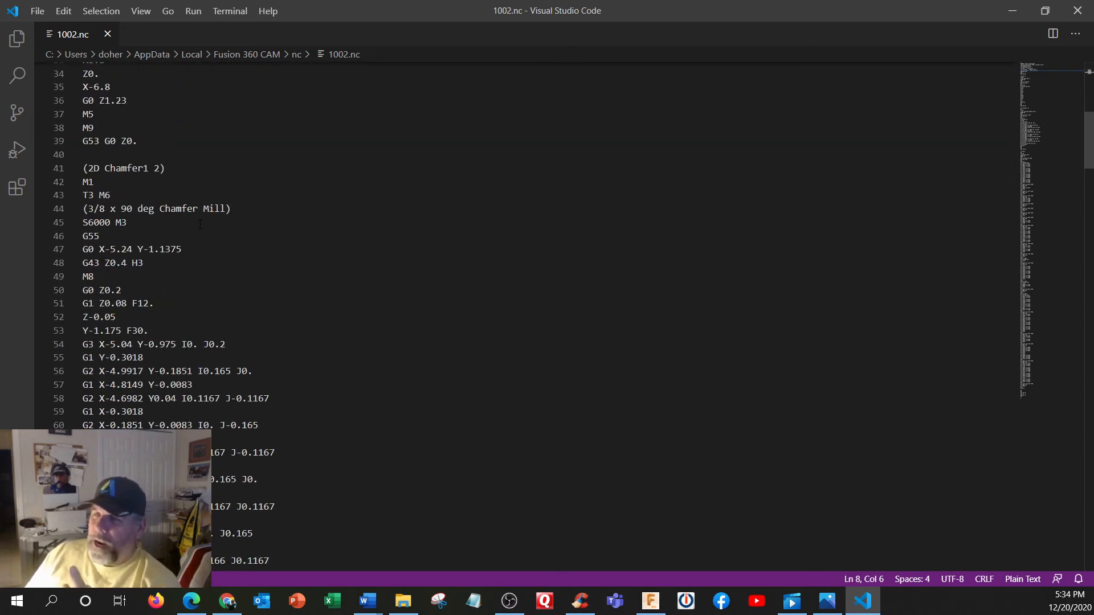
{"action": "scroll", "coordinate": [200, 224], "scroll_direction": "down", "scroll_amount": 9}
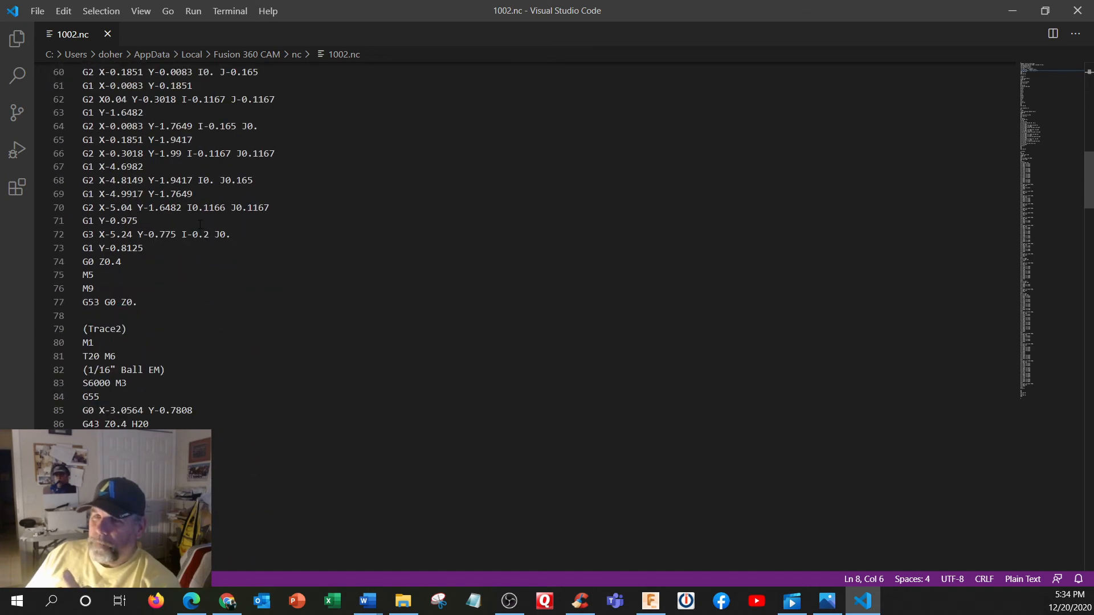
{"action": "scroll", "coordinate": [200, 224], "scroll_direction": "down", "scroll_amount": 2}
{"action": "left_click_drag", "start_coordinate": [83, 268], "coordinate": [95, 268]}
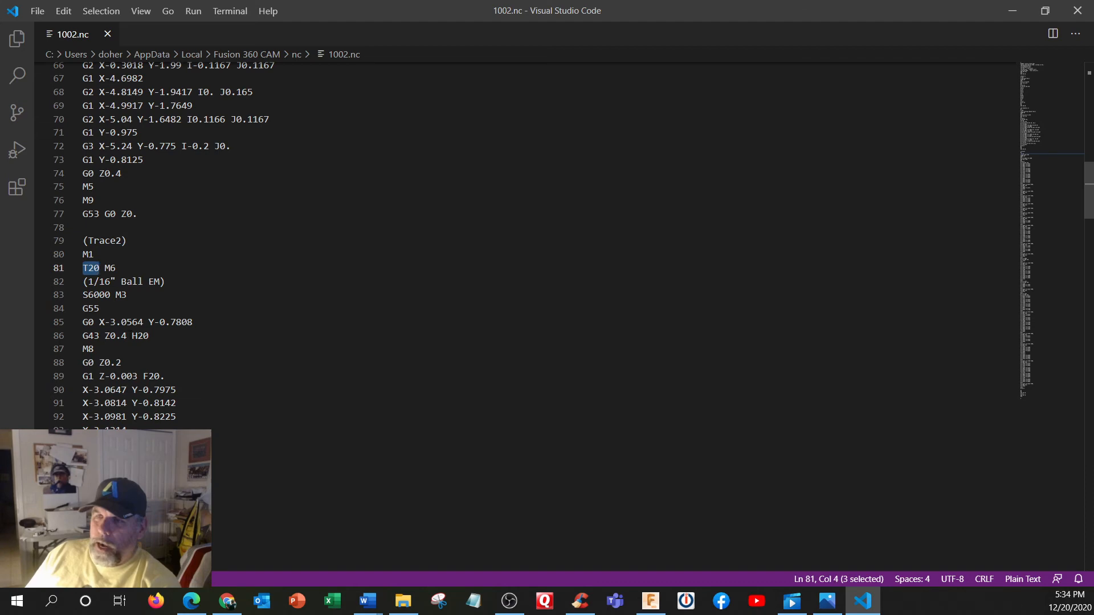
{"action": "left_click_drag", "start_coordinate": [128, 335], "coordinate": [155, 336]}
{"action": "scroll", "coordinate": [178, 342], "scroll_direction": "down", "scroll_amount": 2}
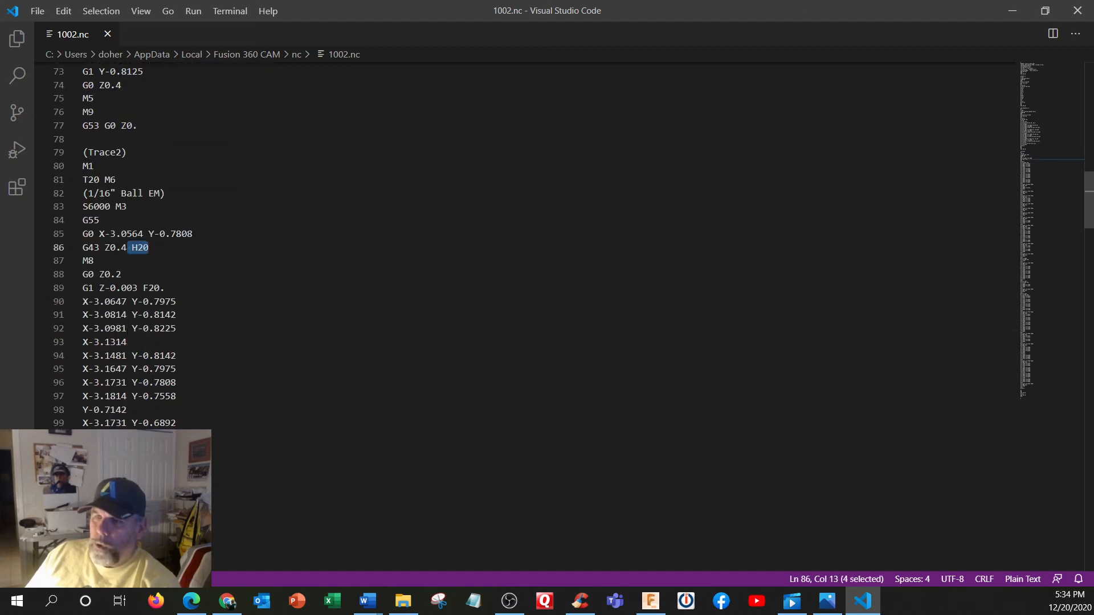
{"action": "scroll", "coordinate": [161, 409], "scroll_direction": "up", "scroll_amount": 9}
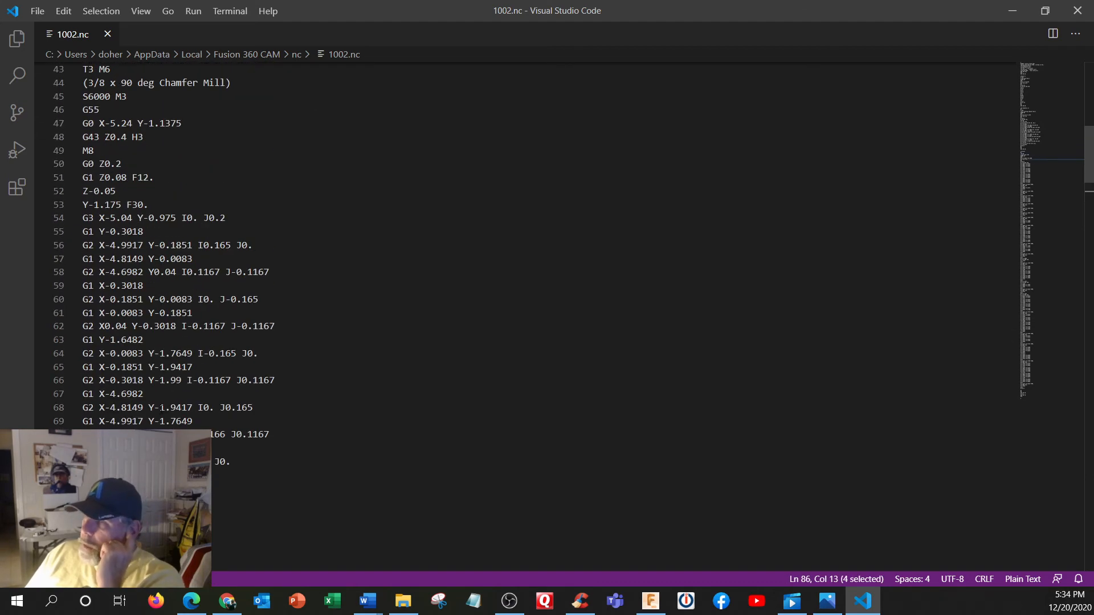
{"action": "left_click", "coordinate": [1078, 10]}
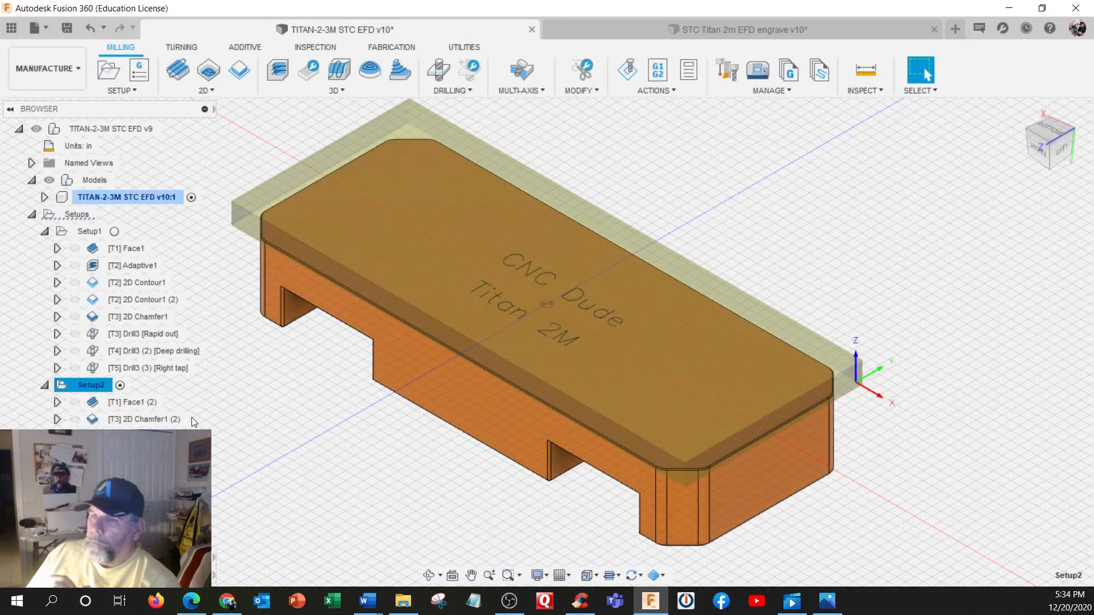
{"action": "right_click", "coordinate": [123, 436]}
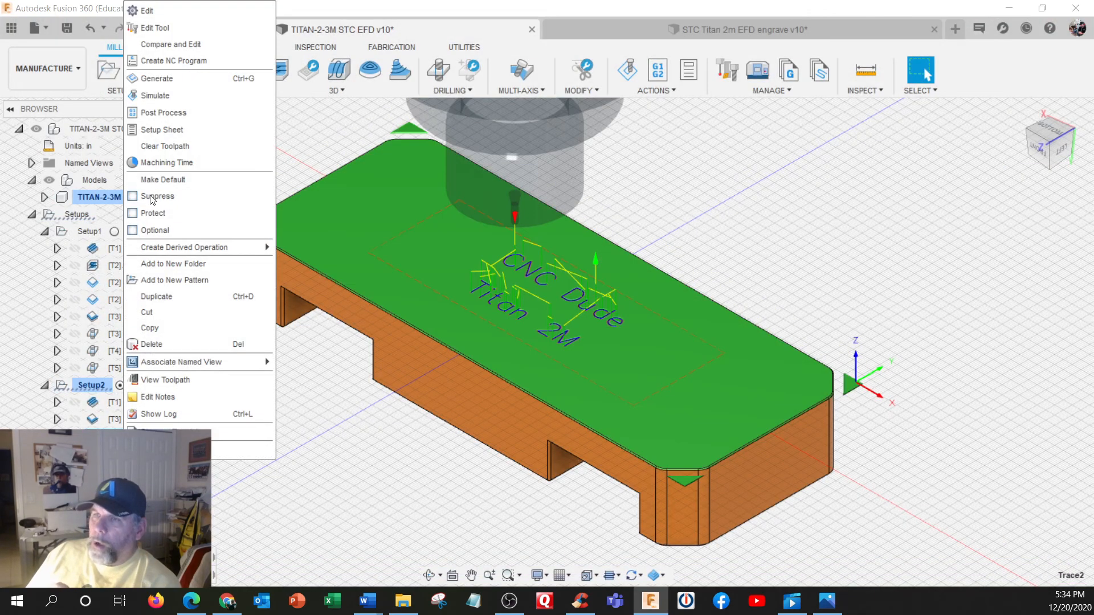
{"action": "left_click", "coordinate": [152, 13]}
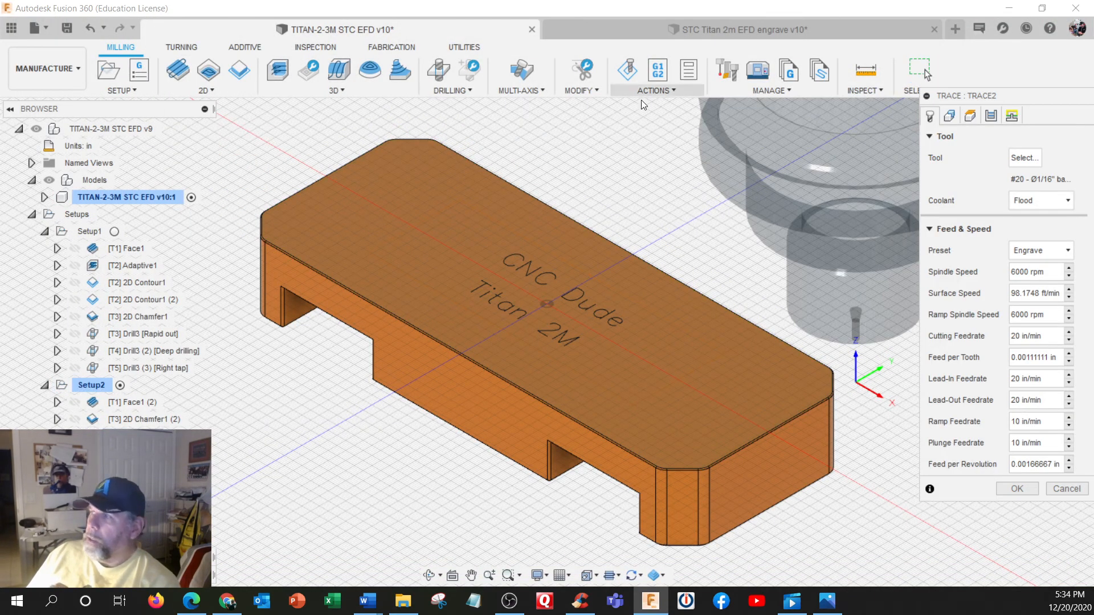
{"action": "left_click", "coordinate": [1065, 487]}
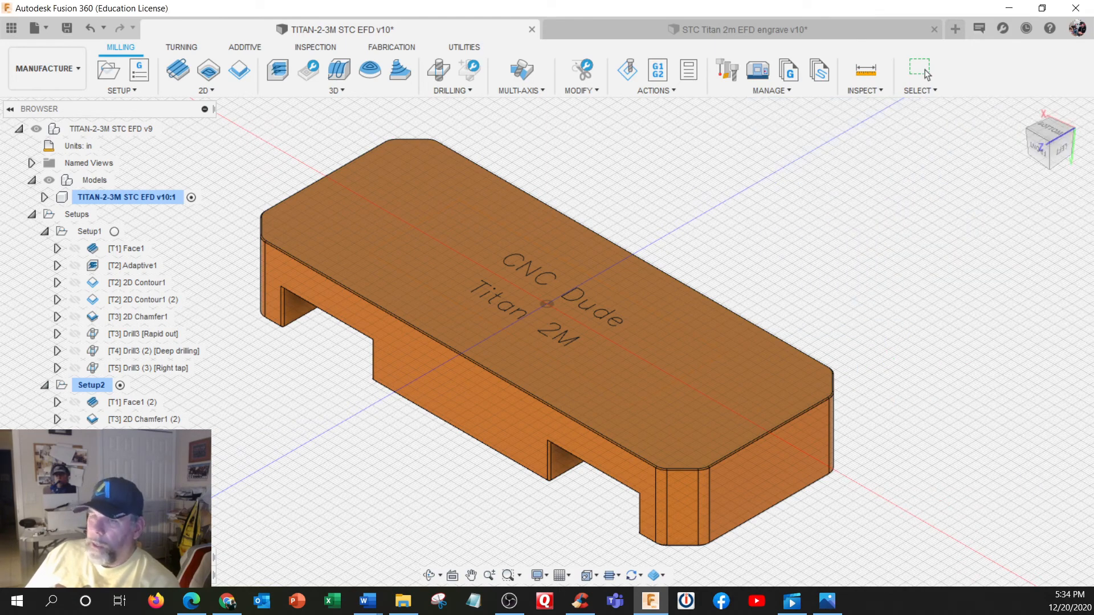
Step: Set the tool number of the Trace2 operation's 1/16" ball engrave mill to 8, with the length and diameter offsets following it
{"action": "right_click", "coordinate": [135, 436]}
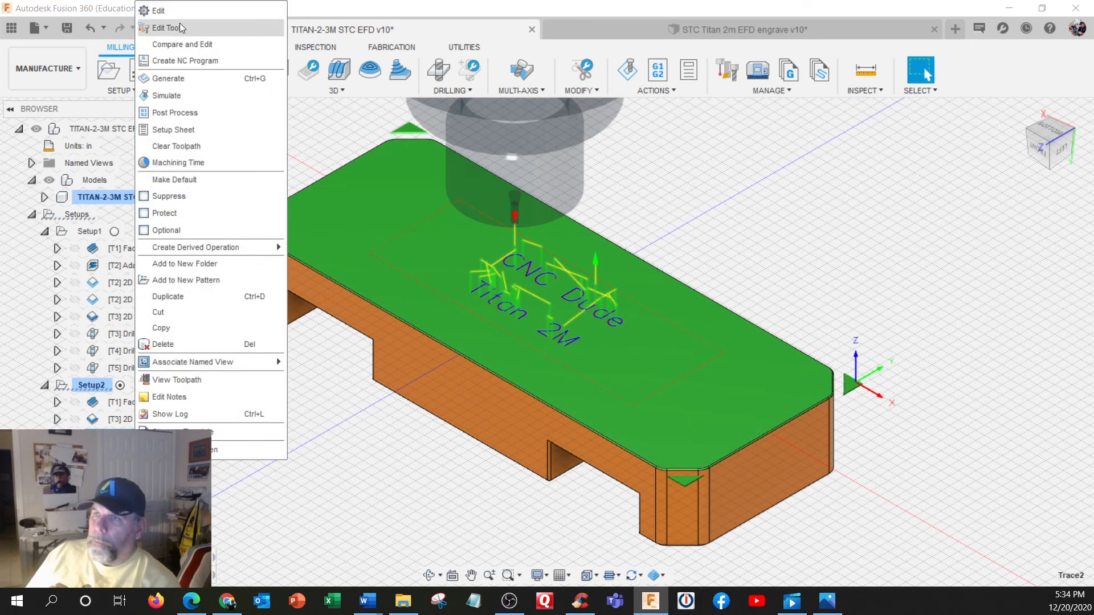
{"action": "left_click", "coordinate": [179, 28]}
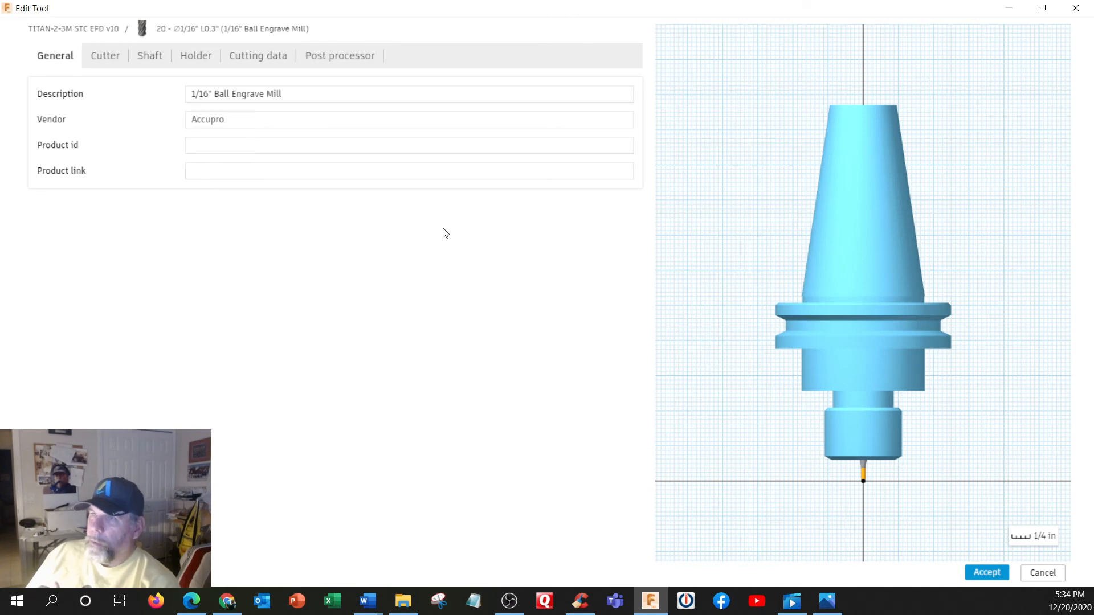
{"action": "left_click", "coordinate": [339, 56]}
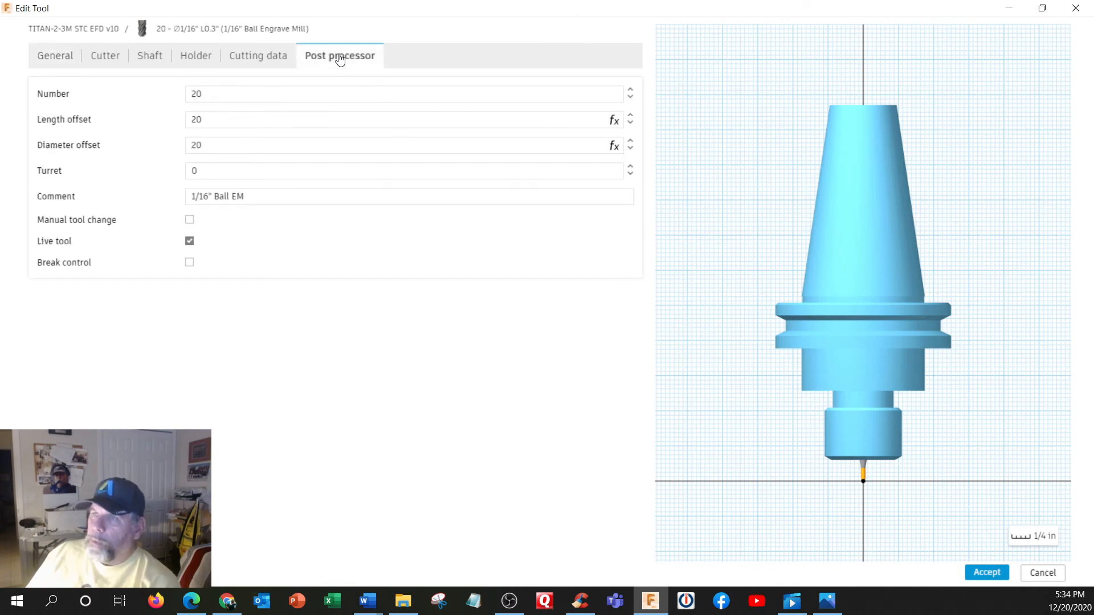
{"action": "left_click", "coordinate": [242, 97]}
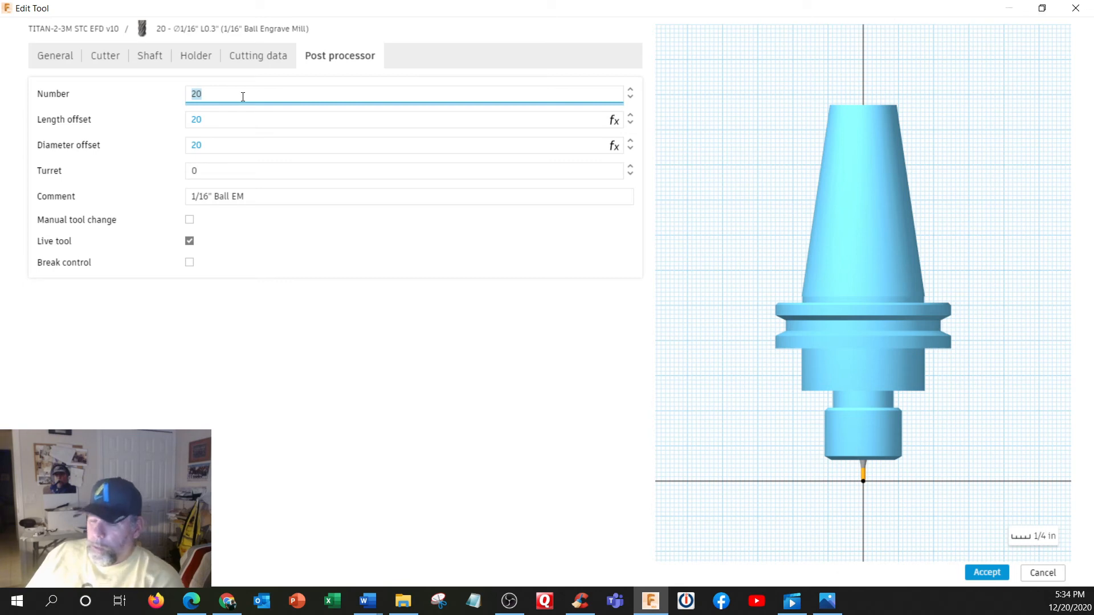
{"action": "type", "text": "8"}
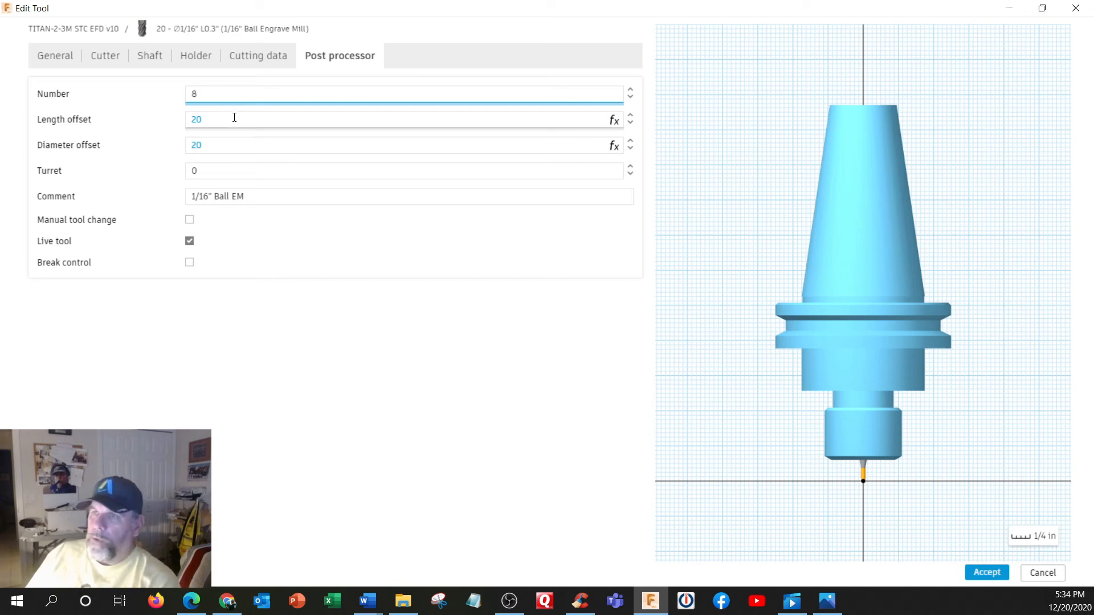
{"action": "left_click", "coordinate": [233, 120]}
{"action": "left_click", "coordinate": [230, 145]}
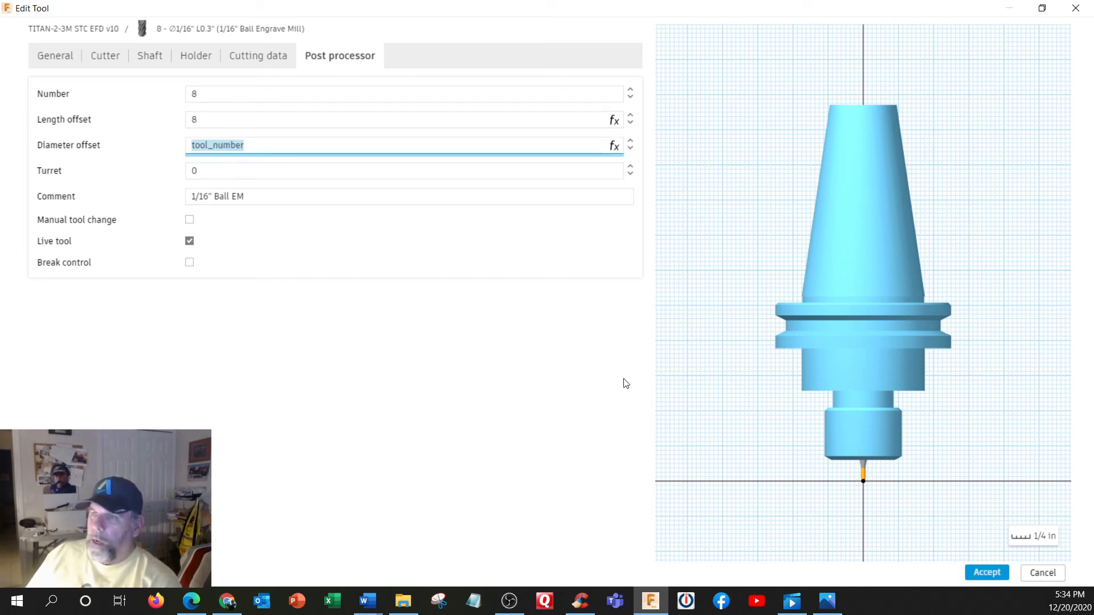
{"action": "left_click", "coordinate": [988, 575]}
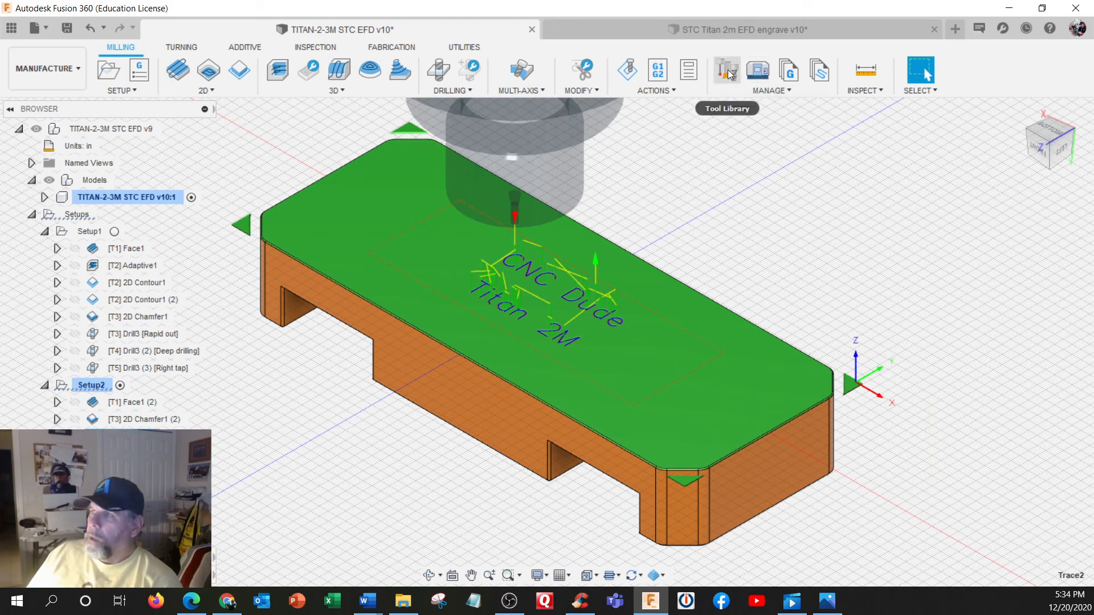
Step: Post process only the Trace2 operation as program 1002 with the STC Haas Mill post, replacing 1002.nc, and close the resulting file
{"action": "left_click", "coordinate": [658, 77]}
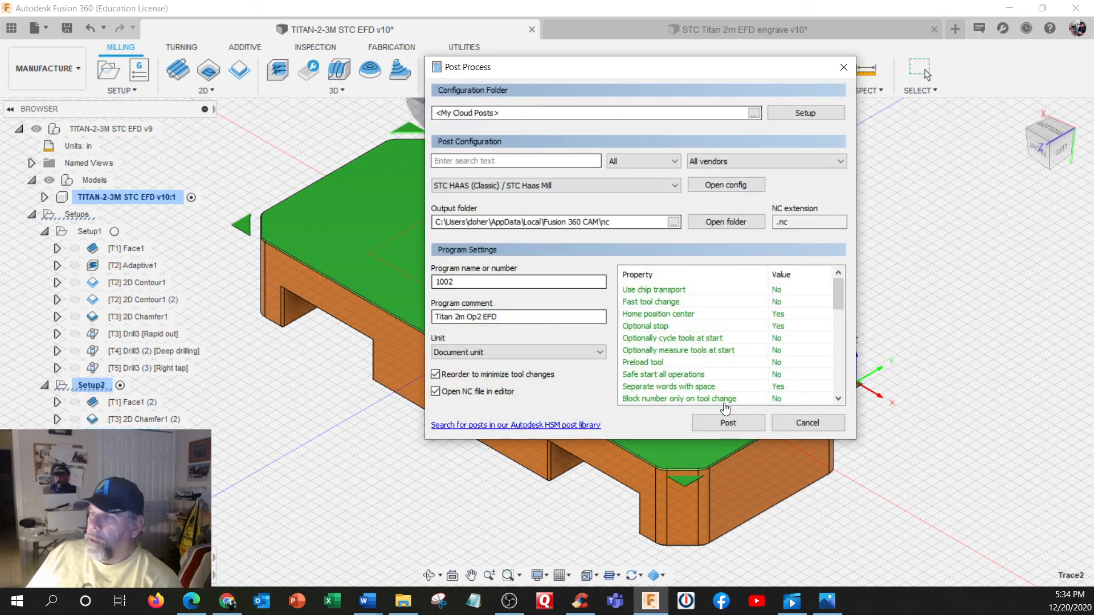
{"action": "left_click", "coordinate": [724, 426]}
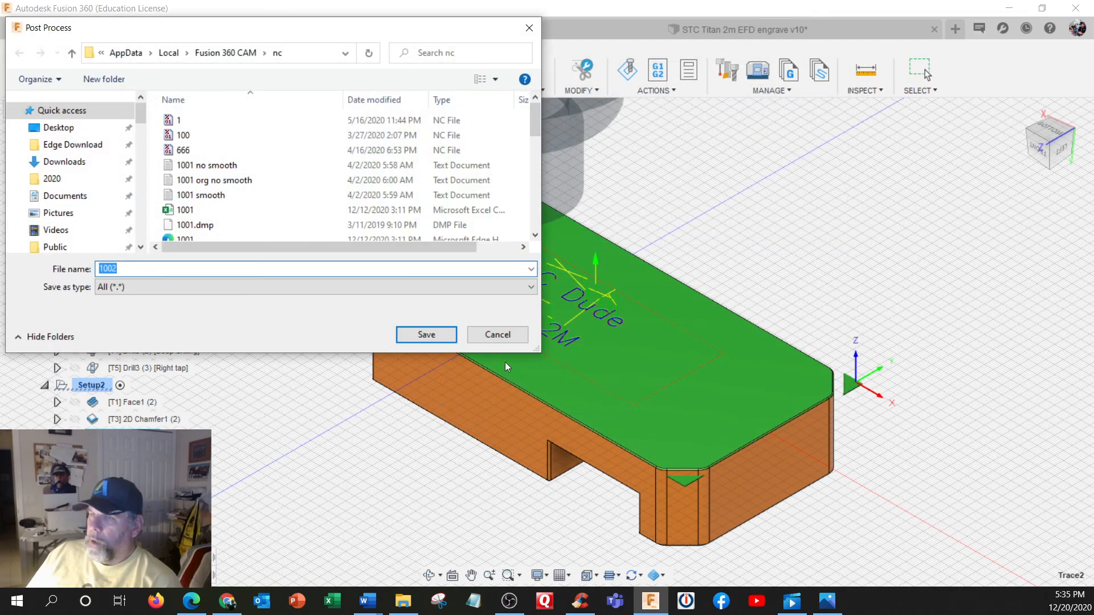
{"action": "left_click", "coordinate": [442, 333]}
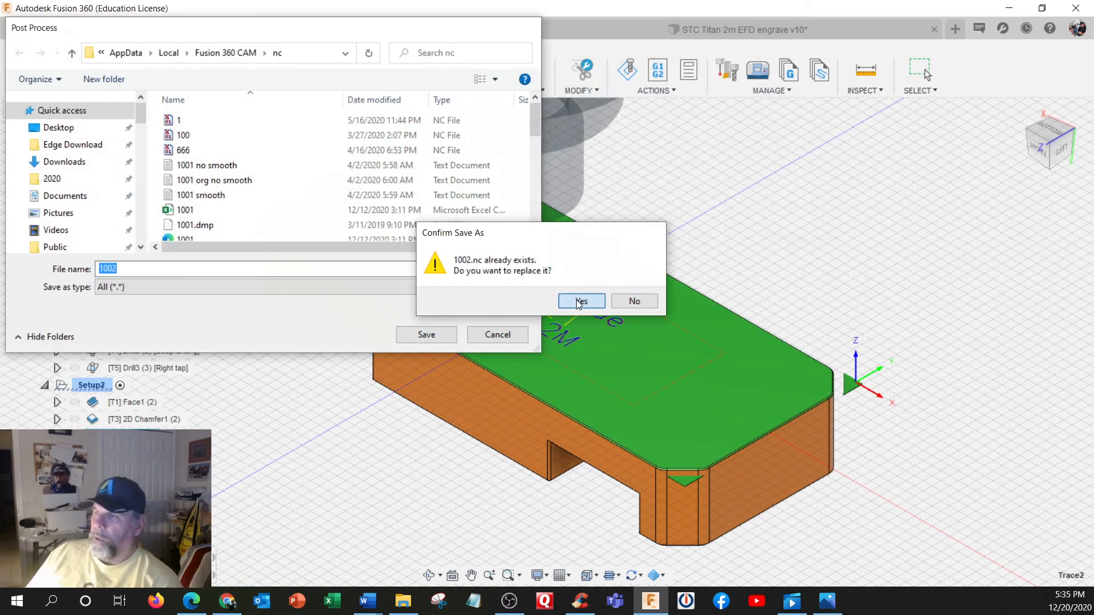
{"action": "left_click", "coordinate": [580, 301]}
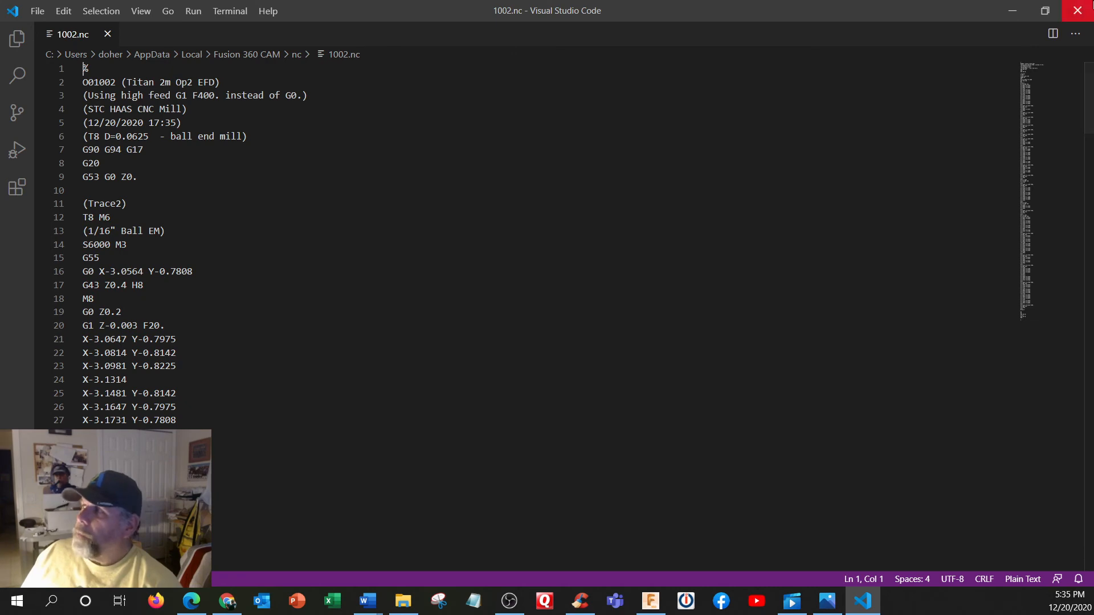
{"action": "left_click", "coordinate": [1077, 11]}
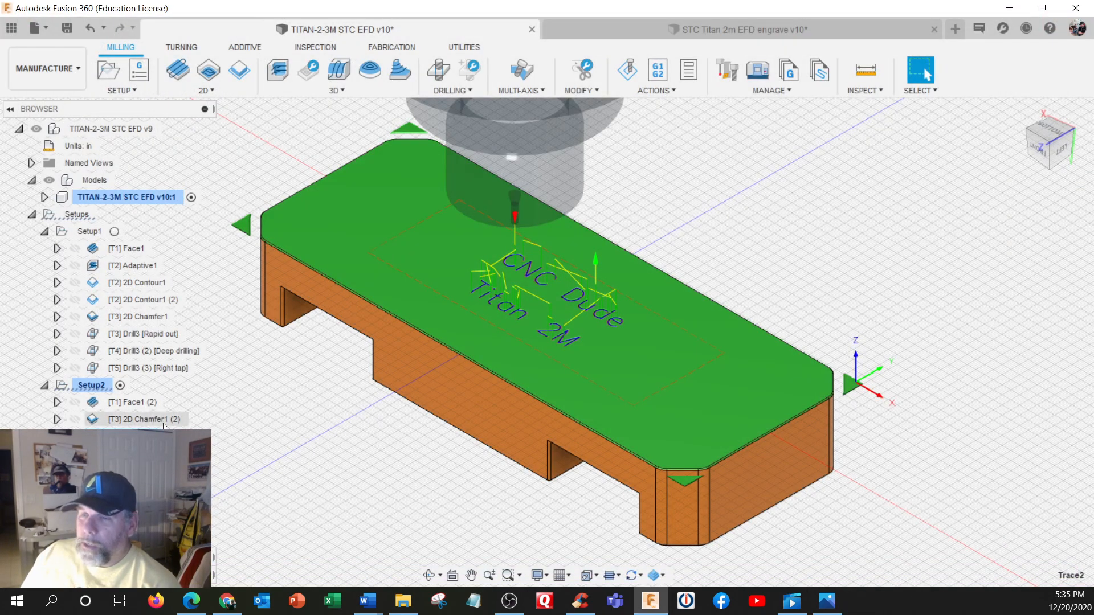
Step: Post process all of Setup2 with the STC Haas Mill post as program 1002, replacing the existing 1002.nc
{"action": "left_click", "coordinate": [91, 385]}
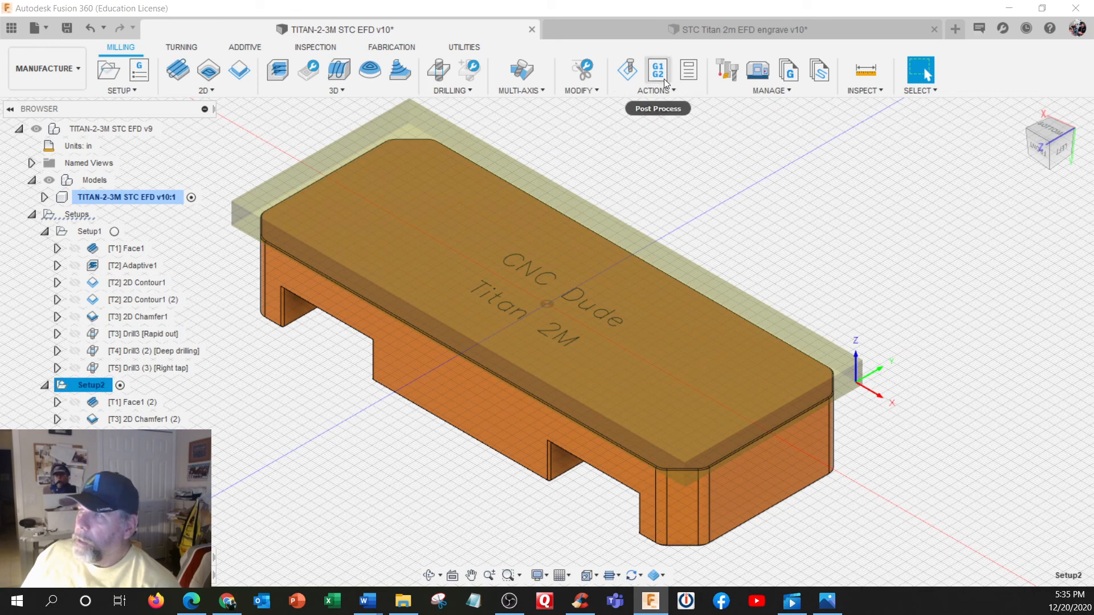
{"action": "left_click", "coordinate": [663, 78]}
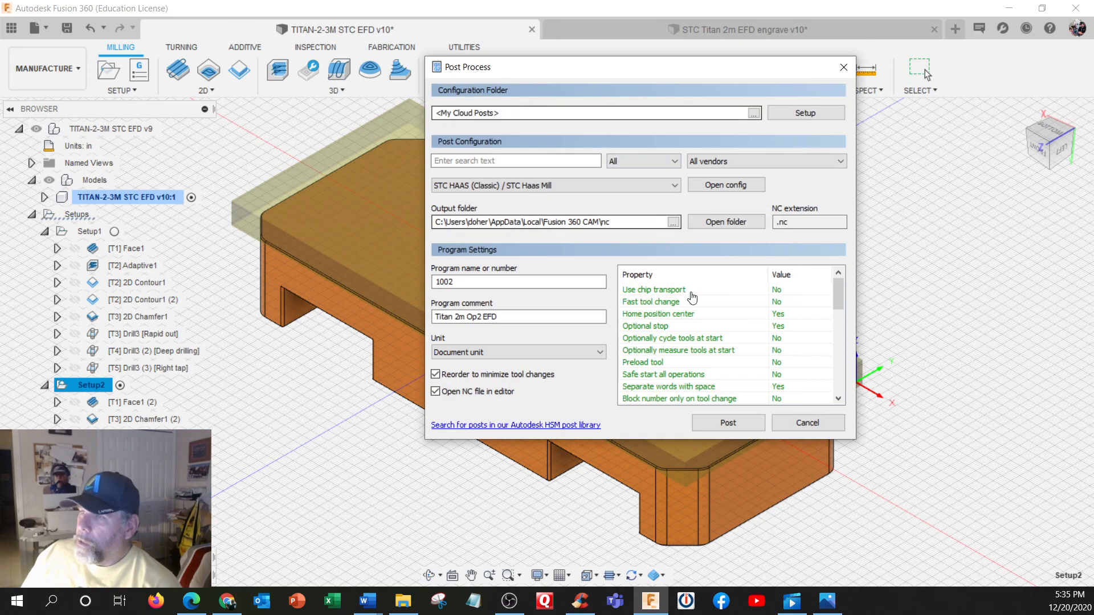
{"action": "left_click", "coordinate": [732, 420]}
{"action": "left_click", "coordinate": [444, 335]}
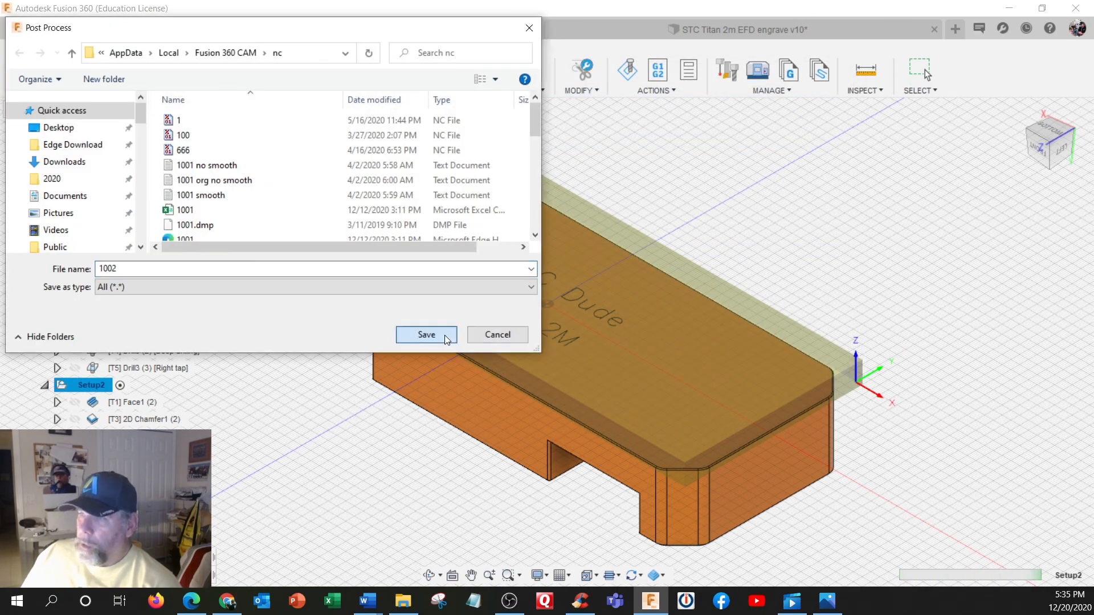
{"action": "left_click", "coordinate": [571, 305]}
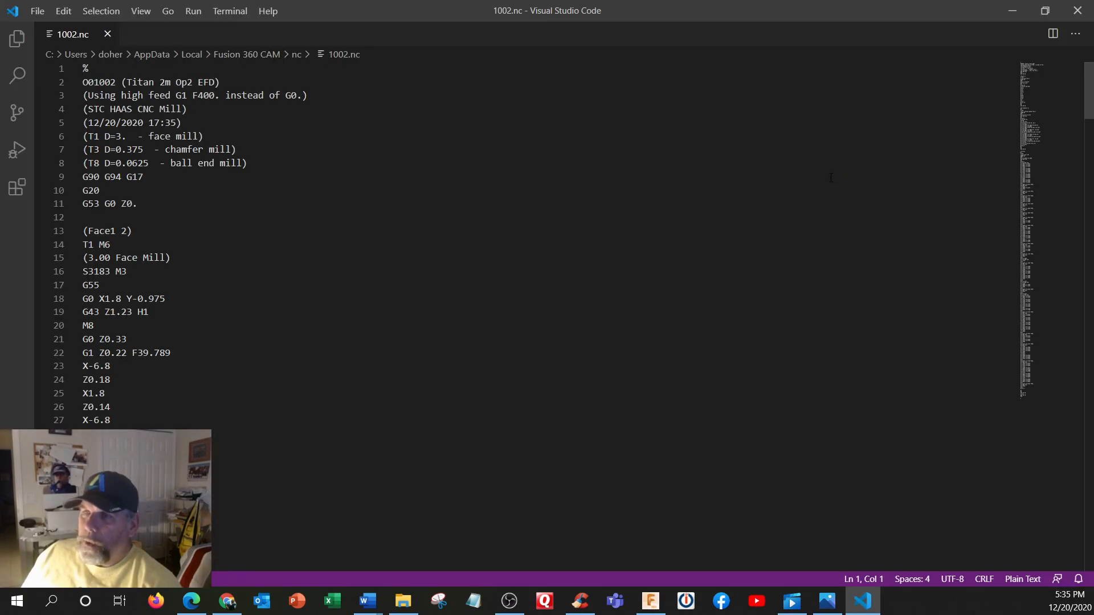
Step: Examine the G55 work offset and the successive Z depths of the facing operation in 1002.nc
{"action": "double_click", "coordinate": [84, 286]}
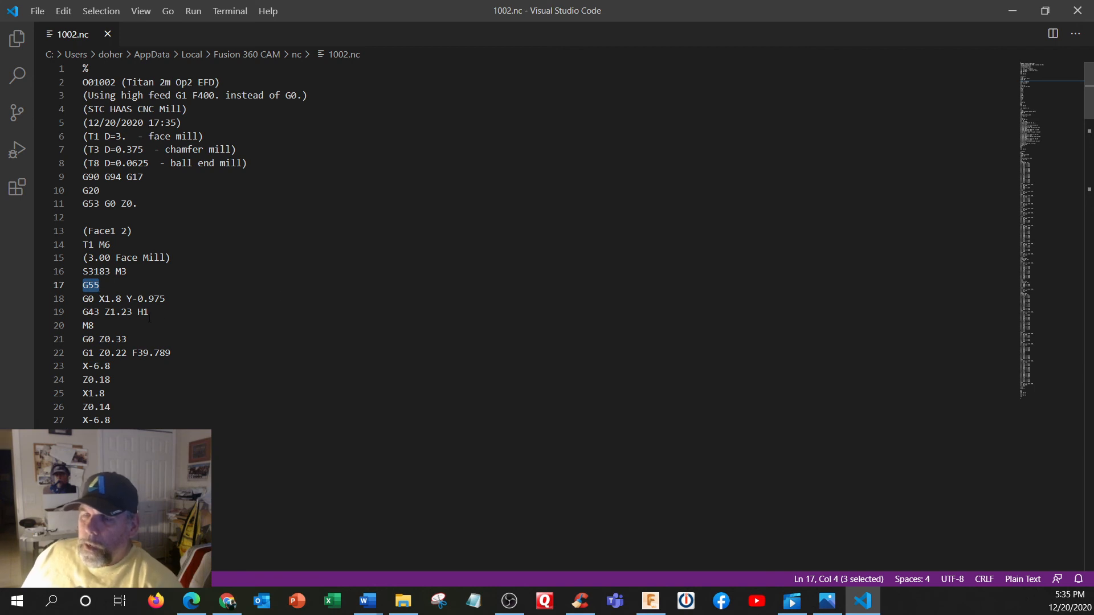
{"action": "scroll", "coordinate": [145, 319], "scroll_direction": "down", "scroll_amount": 1}
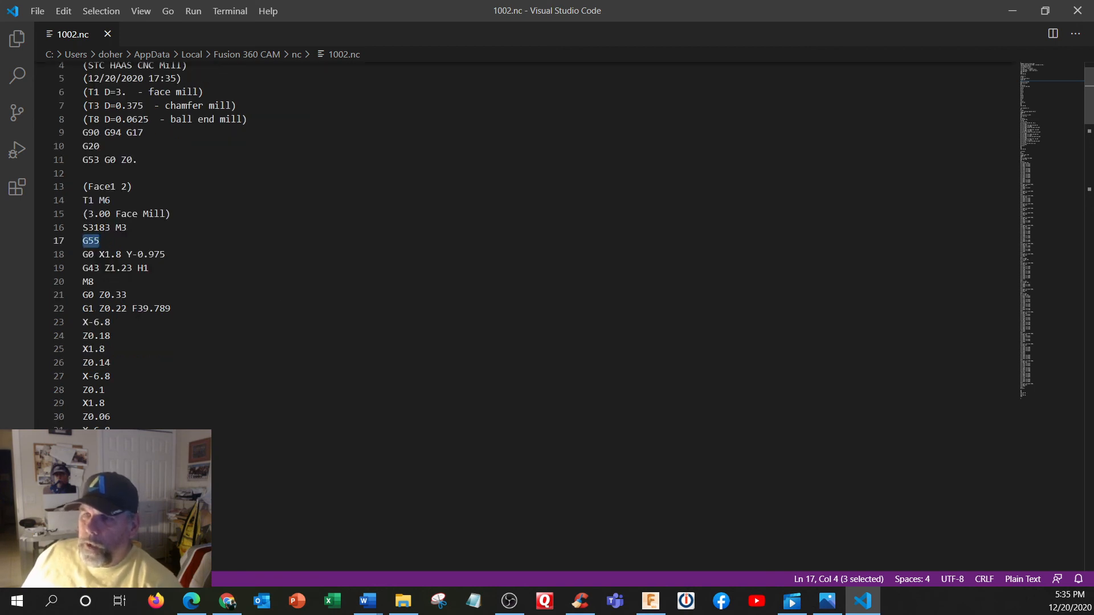
{"action": "scroll", "coordinate": [513, 245], "scroll_direction": "down", "scroll_amount": 1}
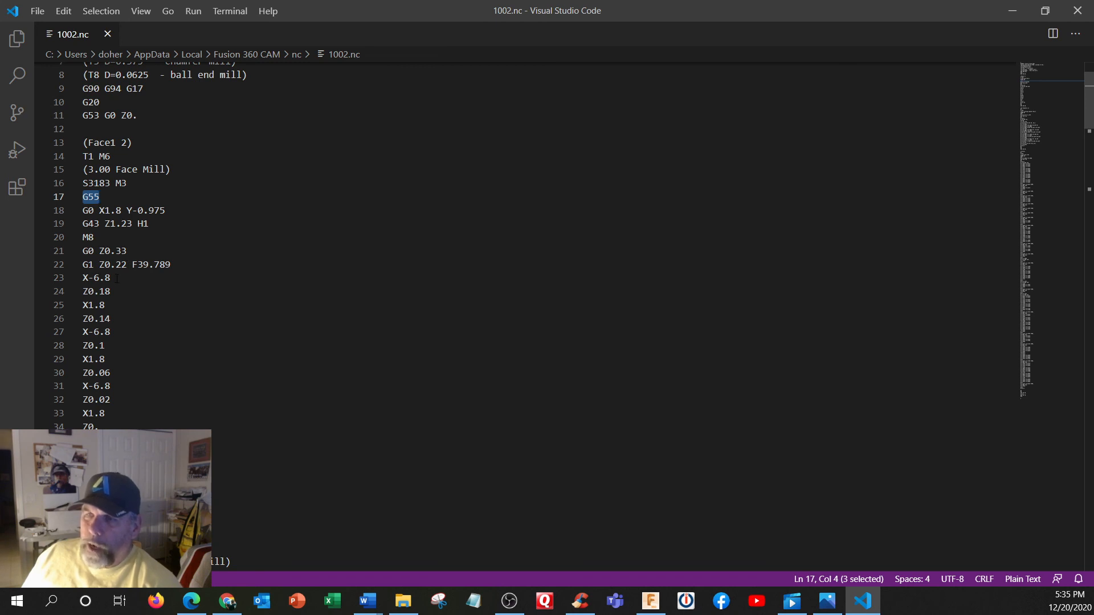
{"action": "left_click_drag", "start_coordinate": [83, 291], "coordinate": [111, 292]}
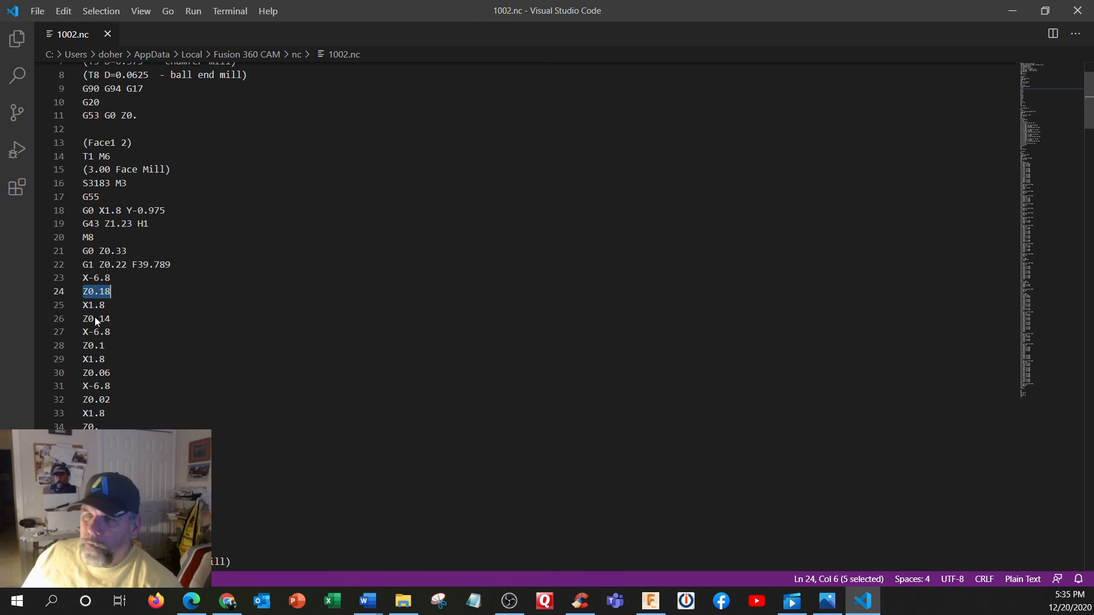
{"action": "left_click_drag", "start_coordinate": [115, 317], "coordinate": [79, 426]}
Step: Examine the 2D chamfer tool call and the Trace engraving moves in the rest of 1002.nc, and close the editor
{"action": "scroll", "coordinate": [114, 399], "scroll_direction": "down", "scroll_amount": 7}
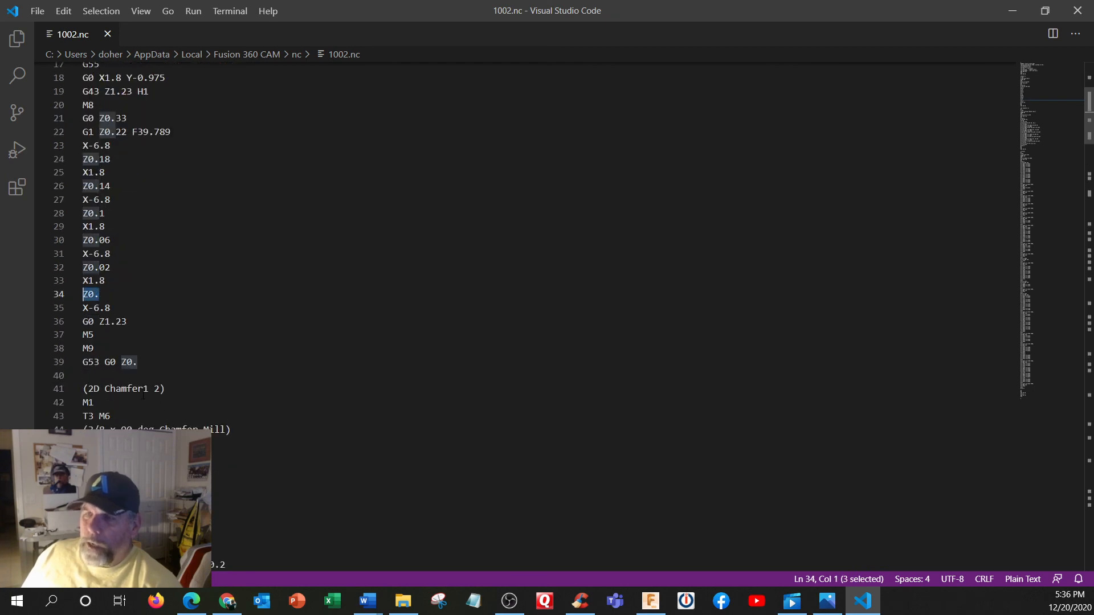
{"action": "scroll", "coordinate": [101, 259], "scroll_direction": "down", "scroll_amount": 6}
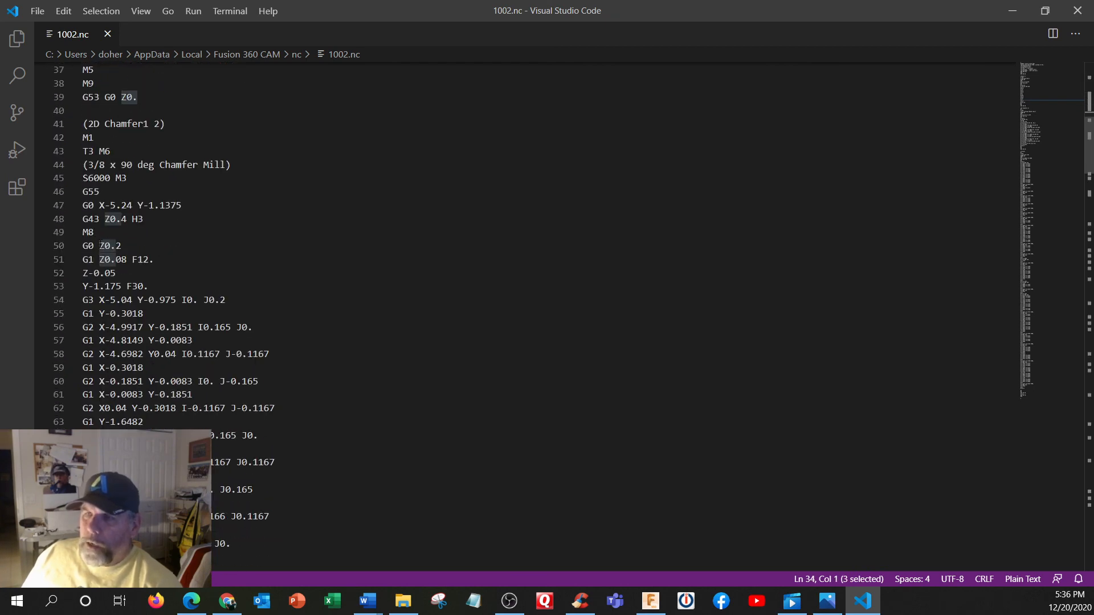
{"action": "scroll", "coordinate": [100, 261], "scroll_direction": "up", "scroll_amount": 5}
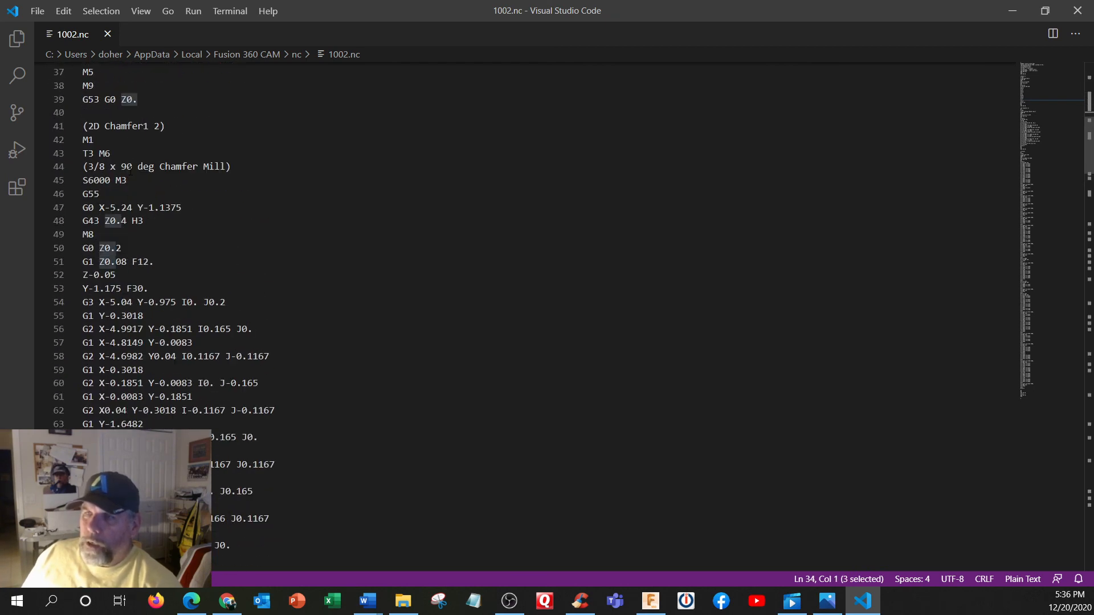
{"action": "scroll", "coordinate": [100, 261], "scroll_direction": "down", "scroll_amount": 15}
{"action": "scroll", "coordinate": [130, 211], "scroll_direction": "down", "scroll_amount": 5}
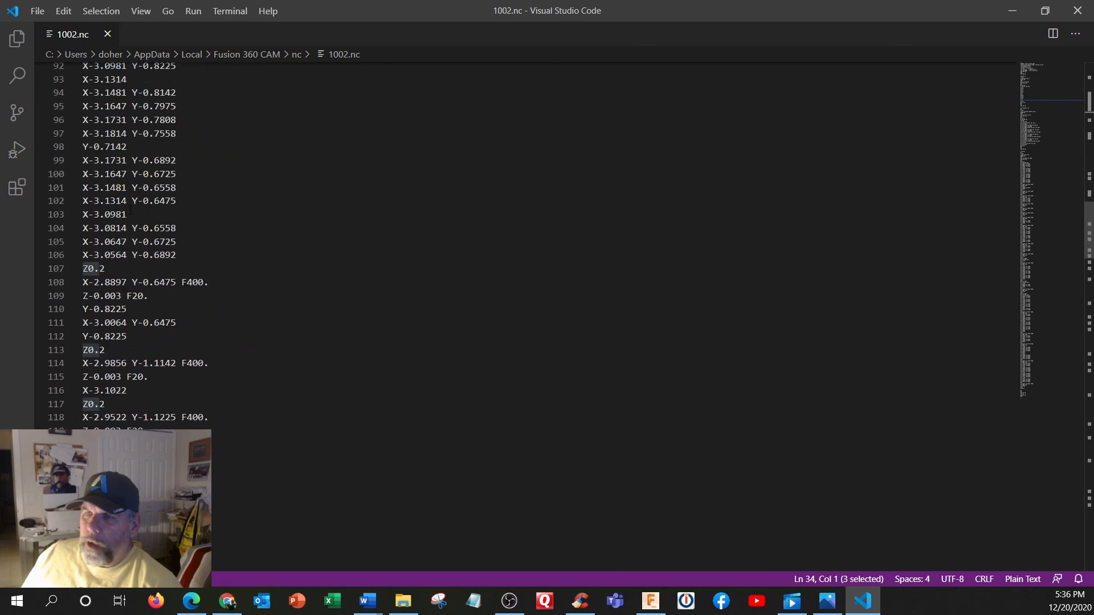
{"action": "scroll", "coordinate": [146, 261], "scroll_direction": "down", "scroll_amount": 20}
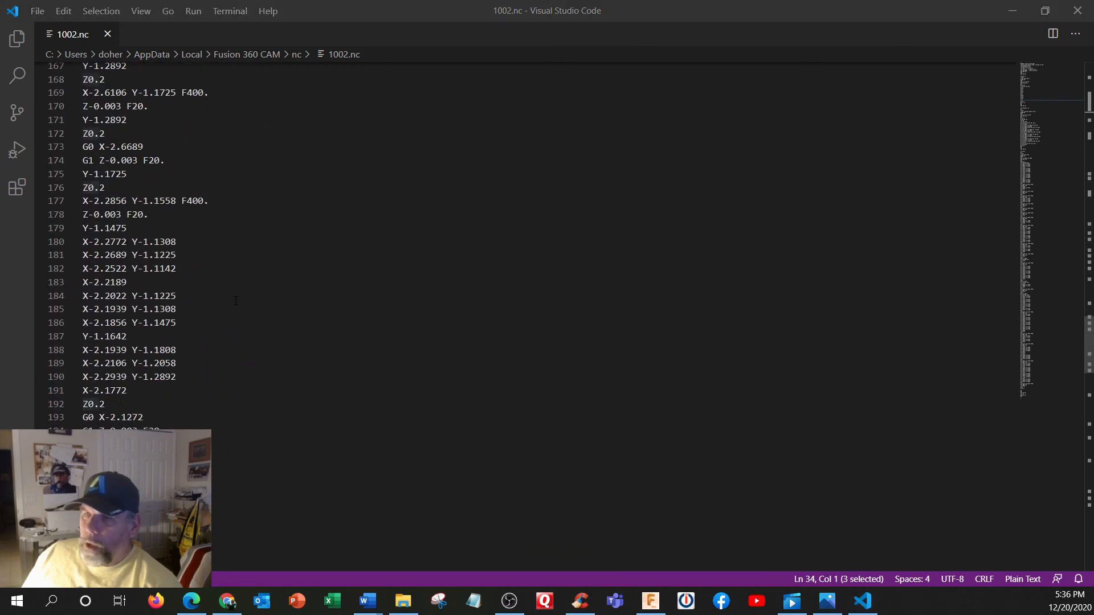
{"action": "scroll", "coordinate": [235, 302], "scroll_direction": "down", "scroll_amount": 4}
{"action": "scroll", "coordinate": [235, 302], "scroll_direction": "up", "scroll_amount": 20}
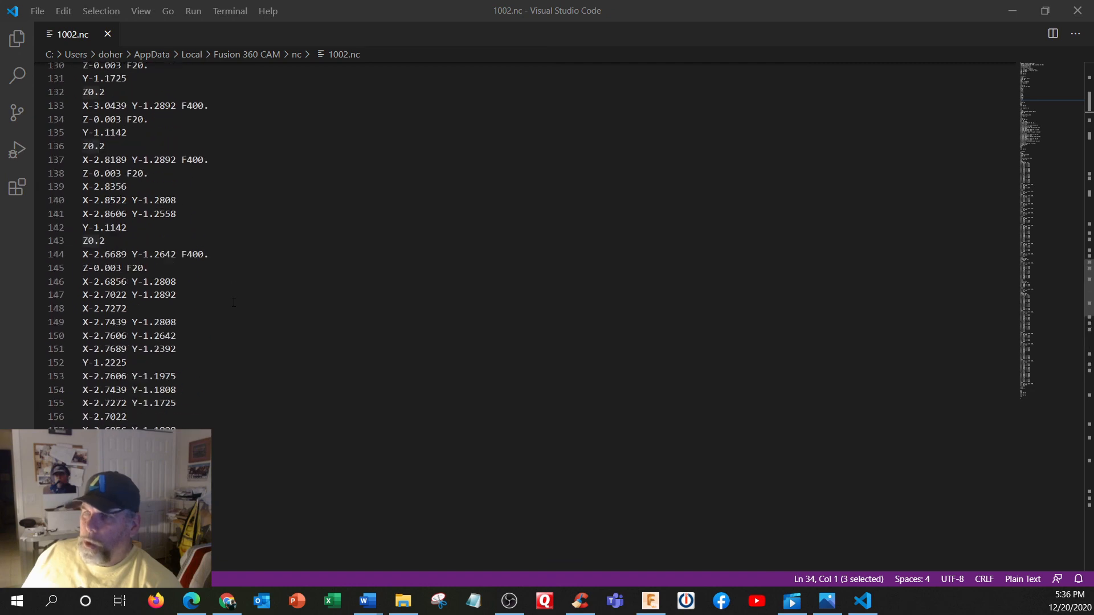
{"action": "left_click", "coordinate": [1077, 10]}
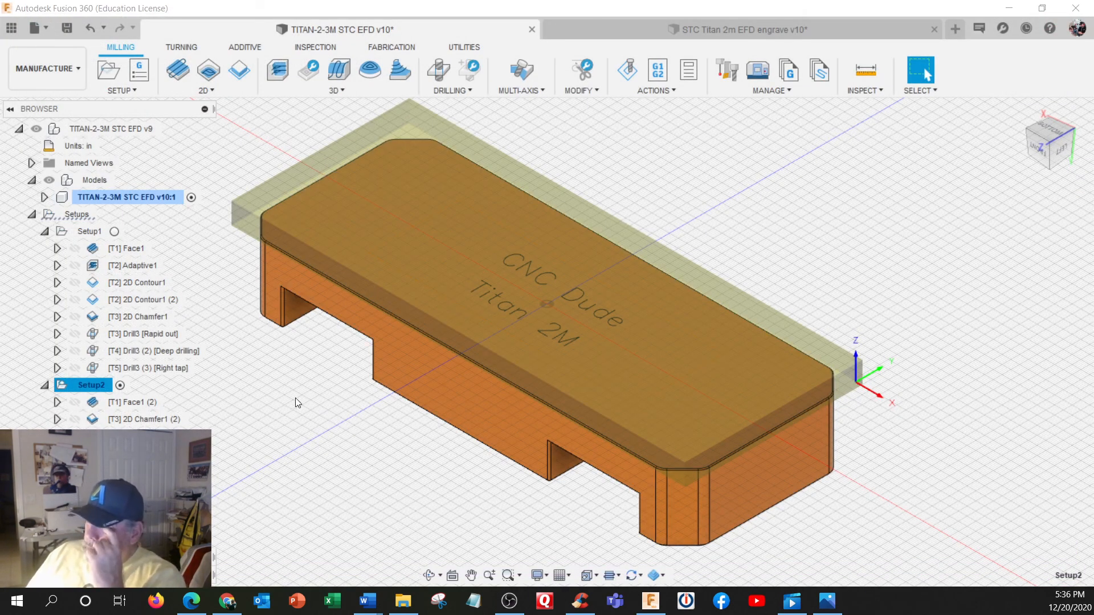
{"action": "left_click", "coordinate": [672, 299]}
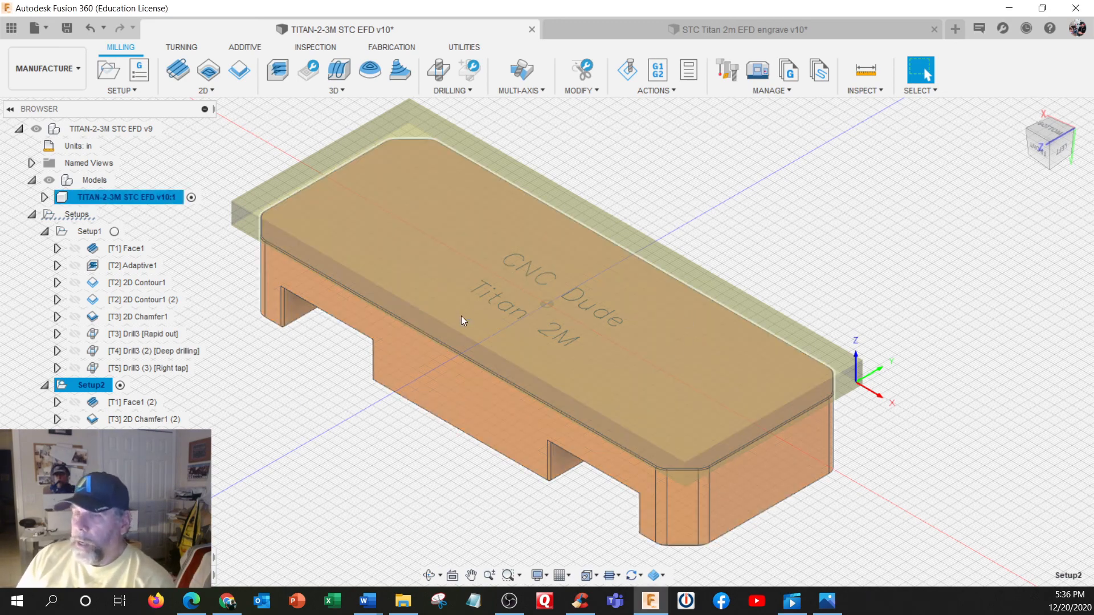
{"action": "key", "text": "Escape"}
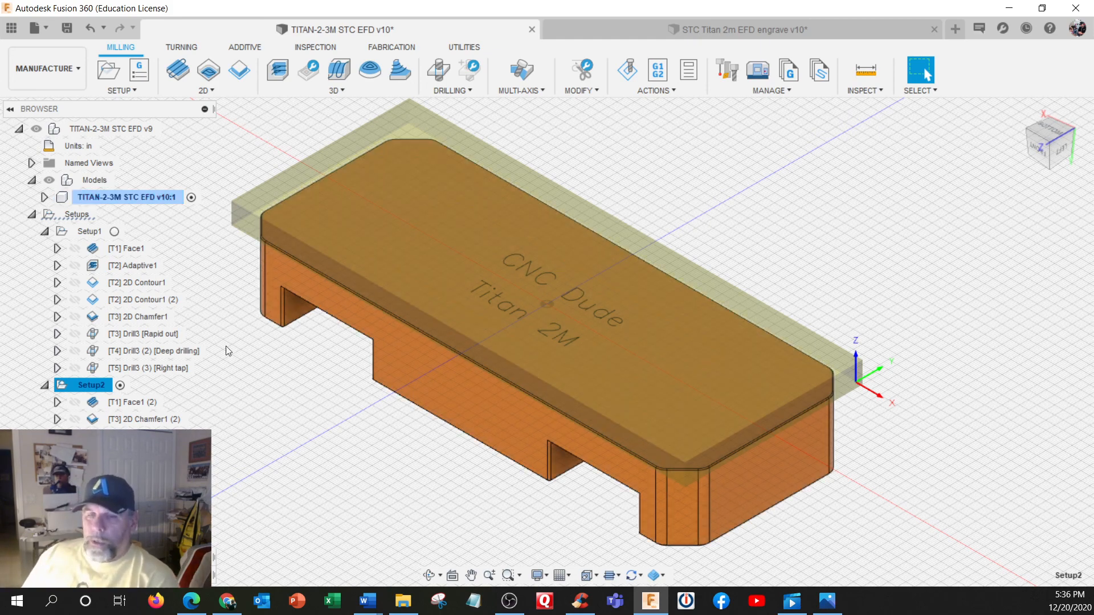